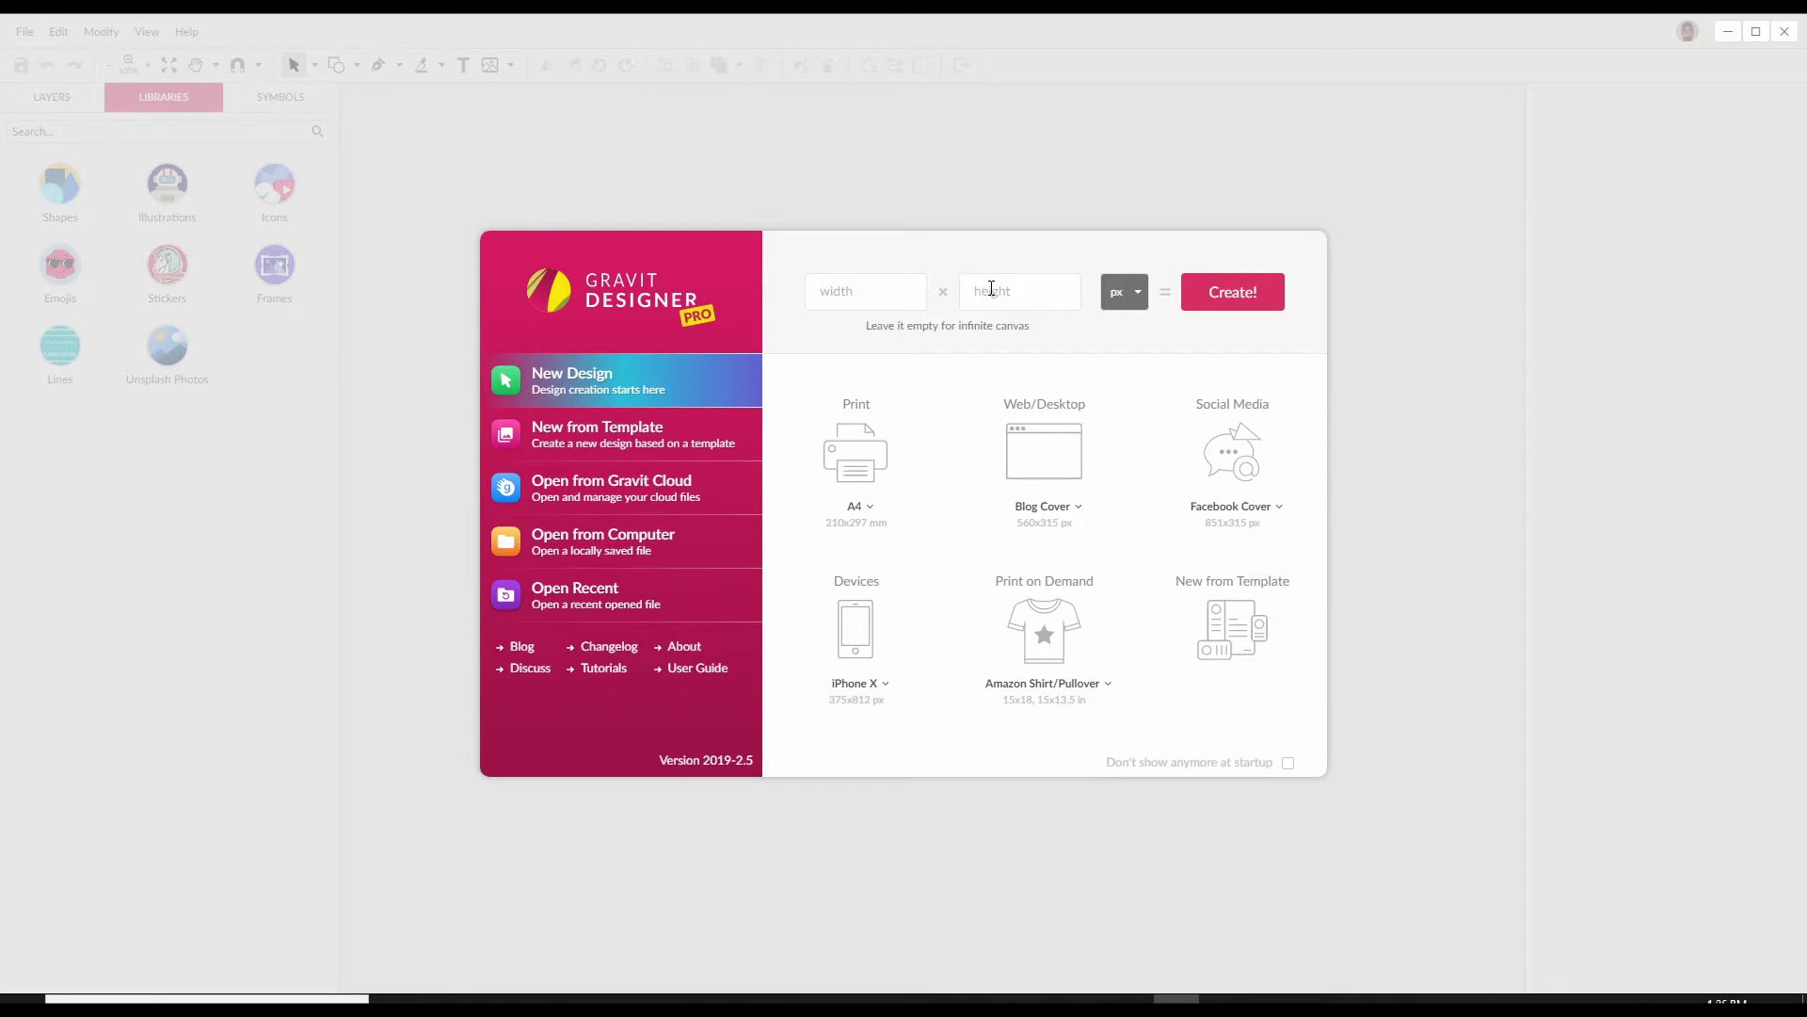
# Create a new blank document at the Website - Huge size, 1920×1280 px
pyautogui.click(1059, 508)
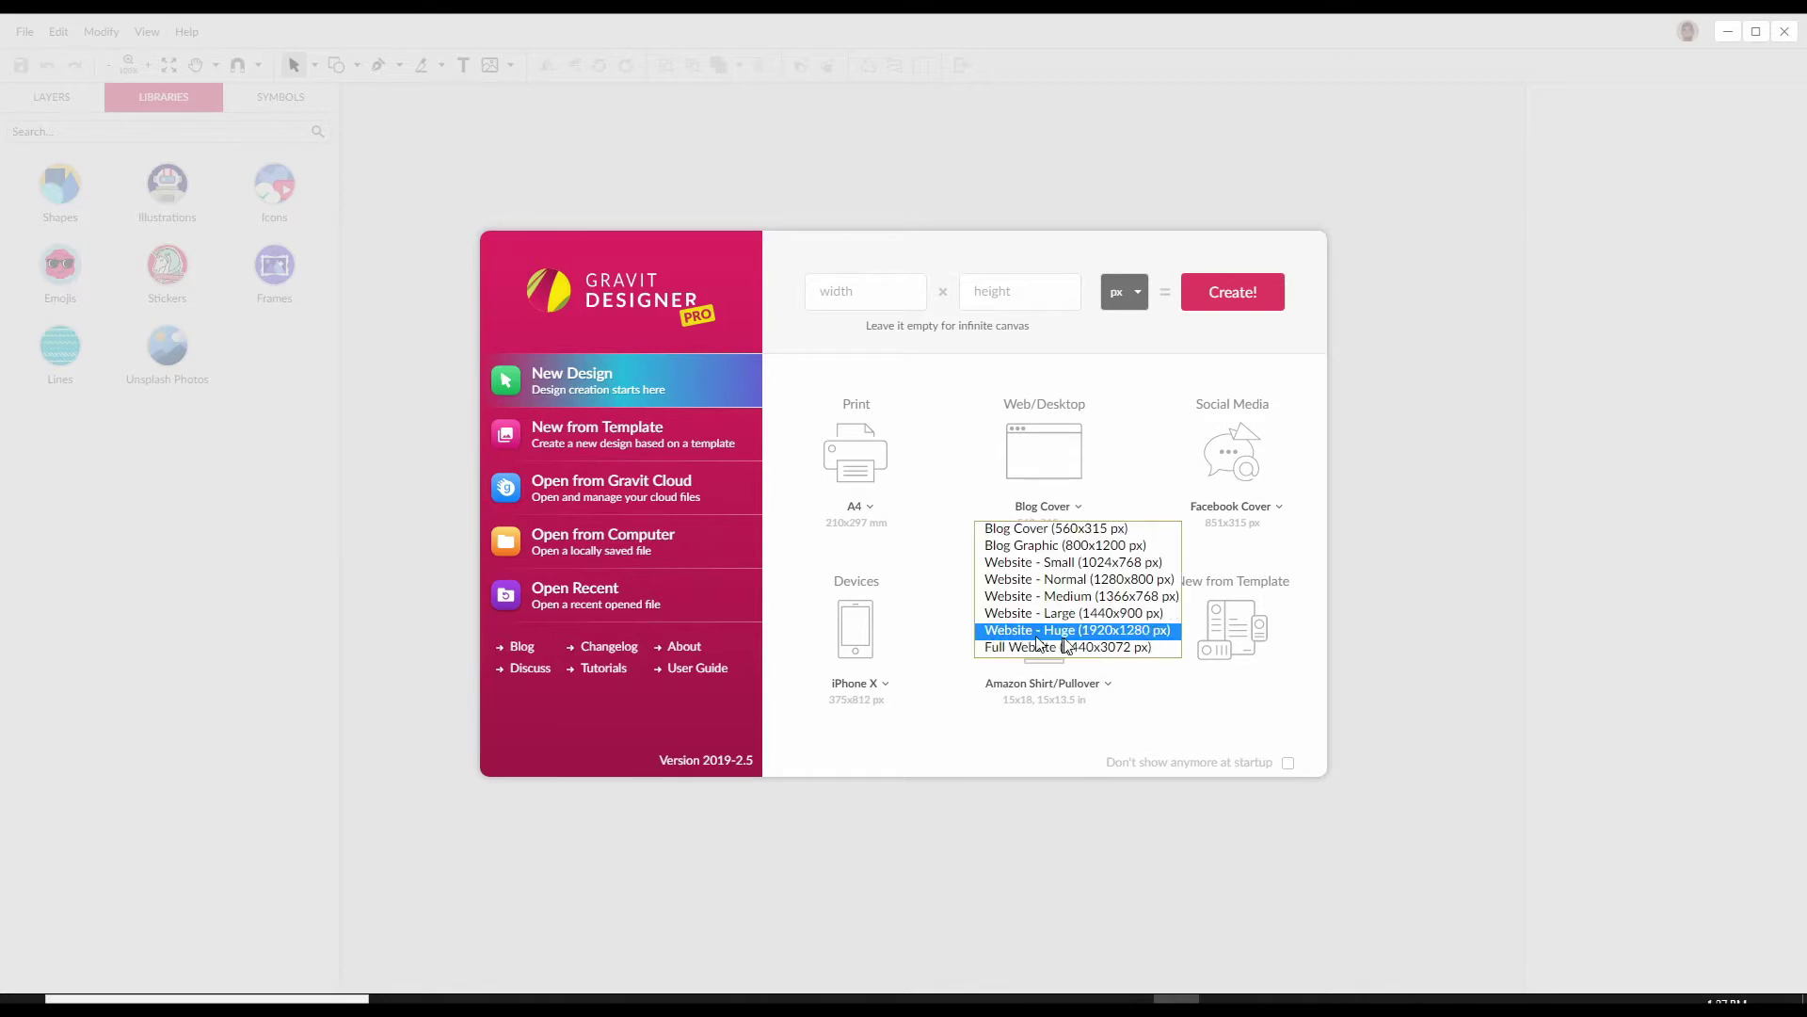
pyautogui.click(1122, 631)
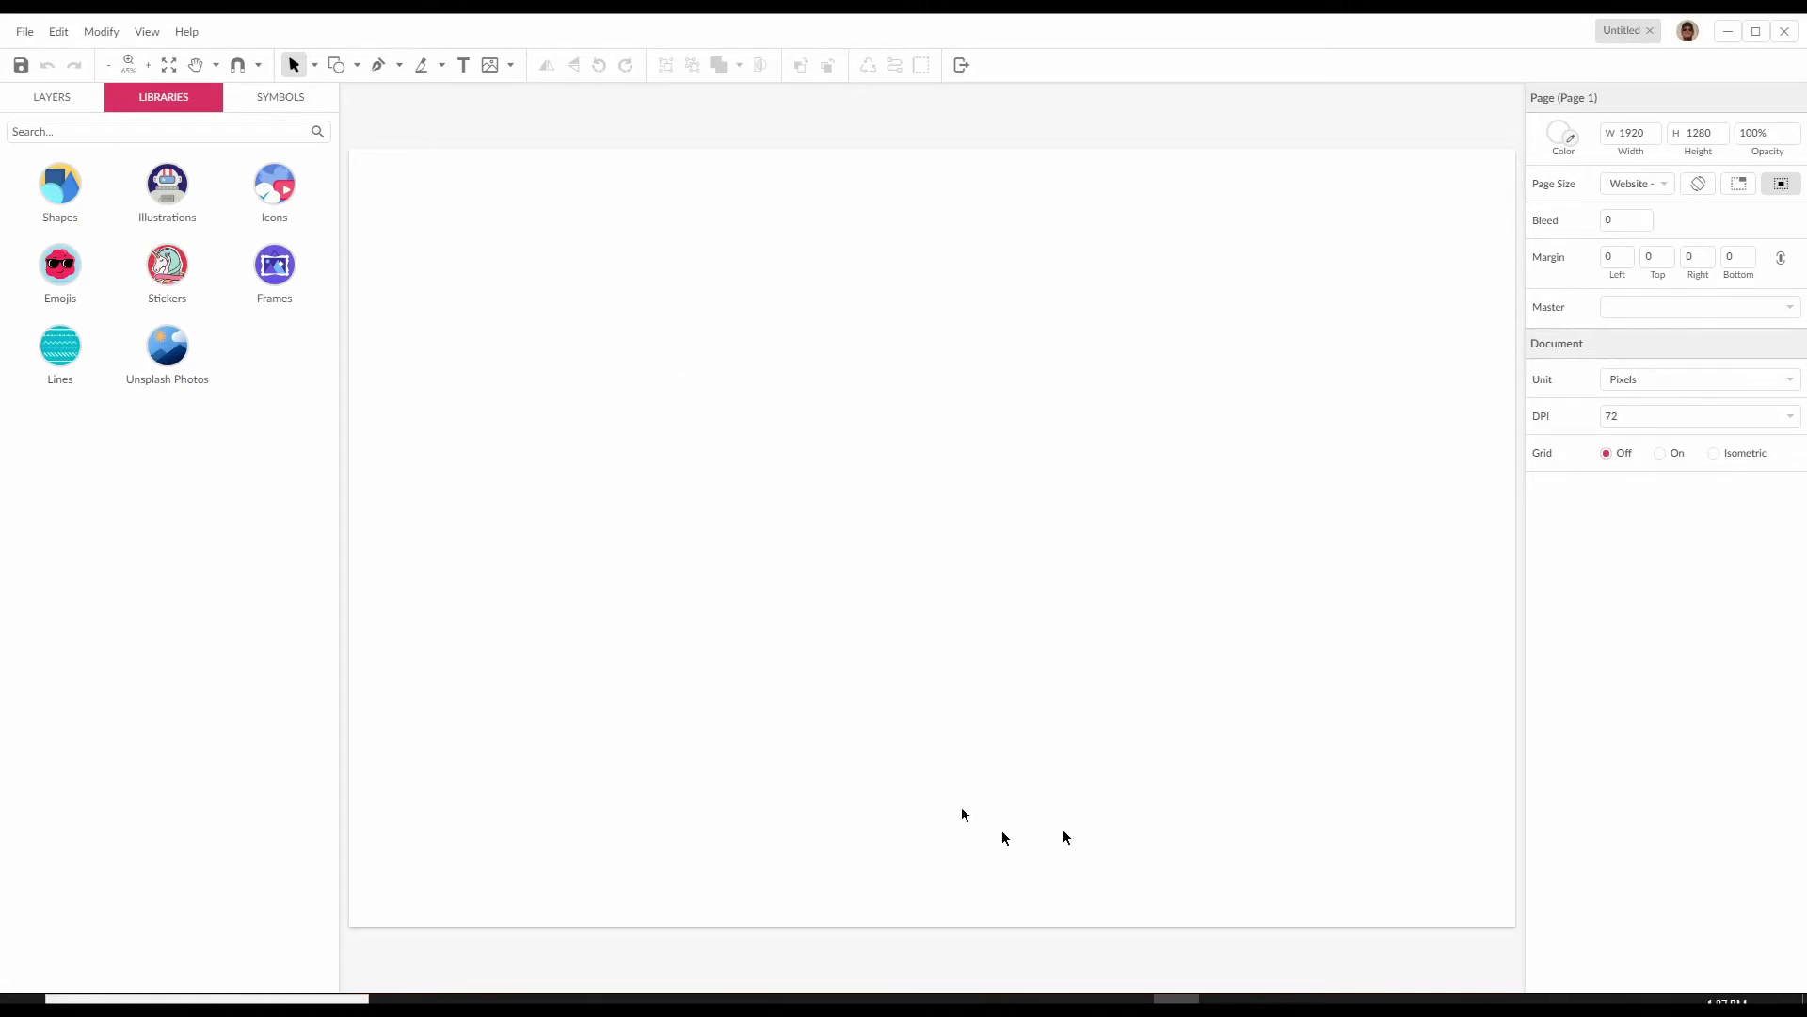
# Drag the greeting-card rack photo from the temp folder onto the page
pyautogui.click(714, 1000)
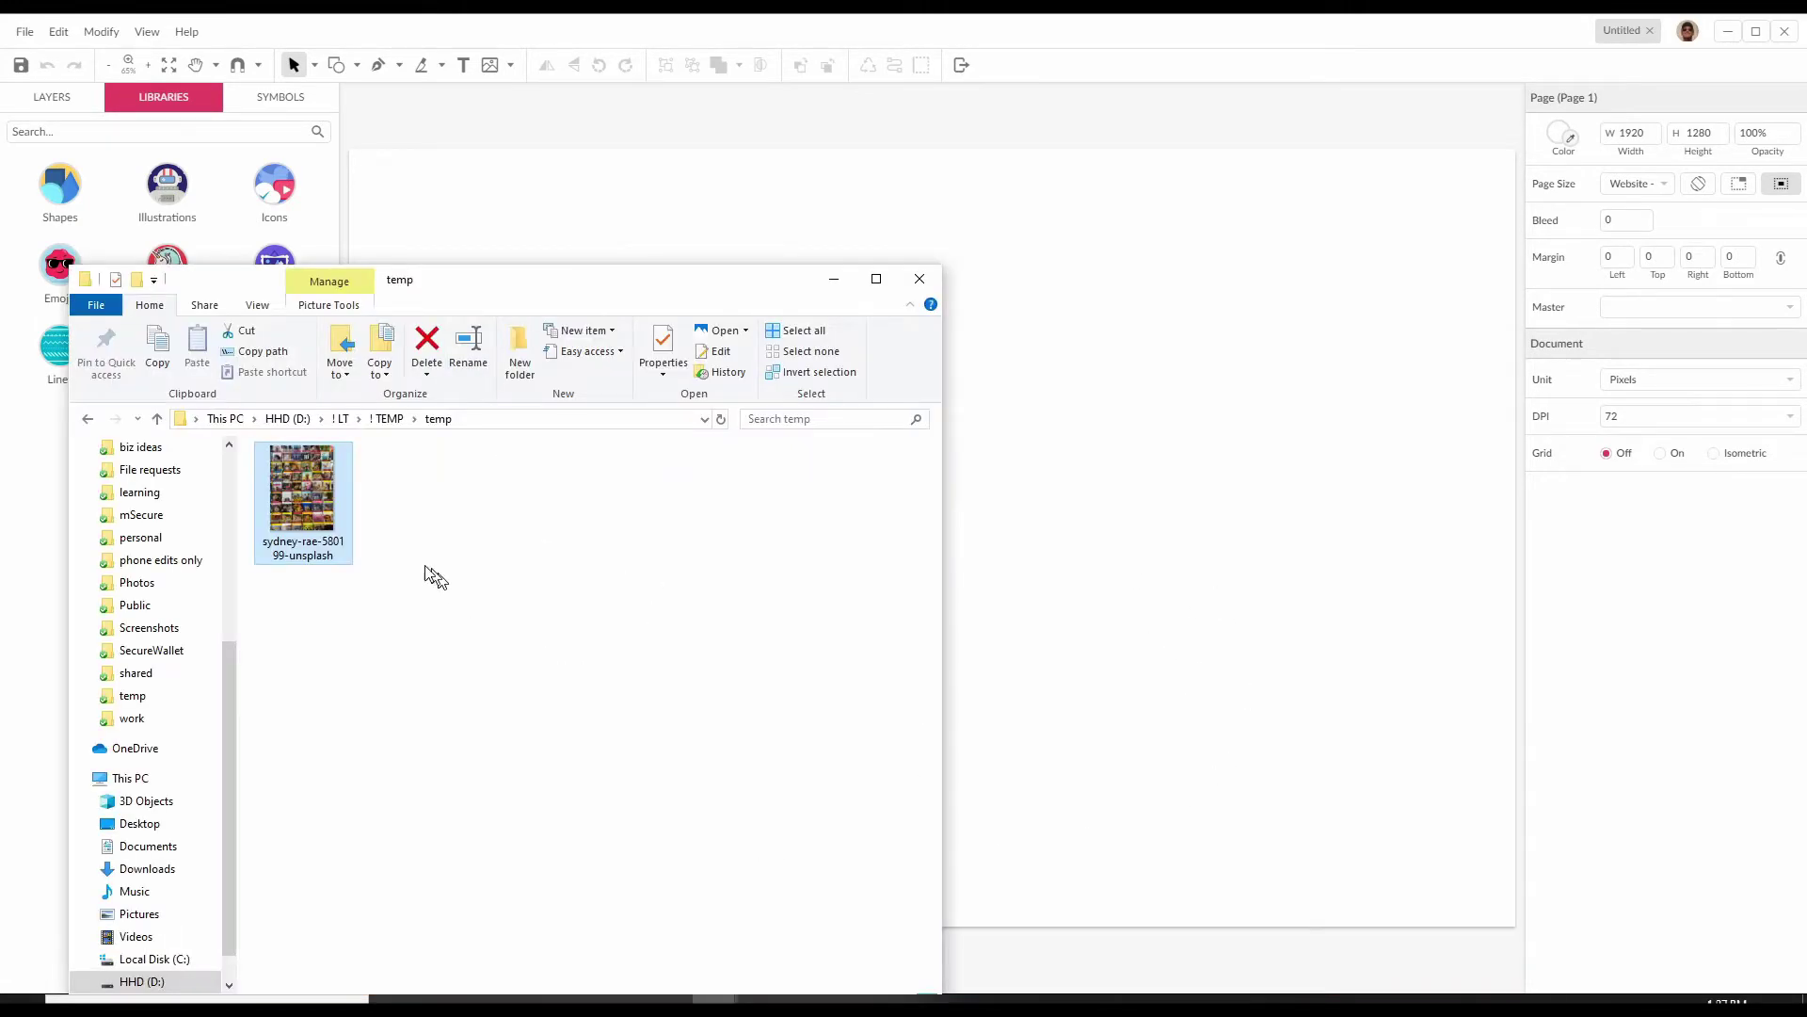
pyautogui.moveTo(304, 499); pyautogui.dragTo(1029, 545)
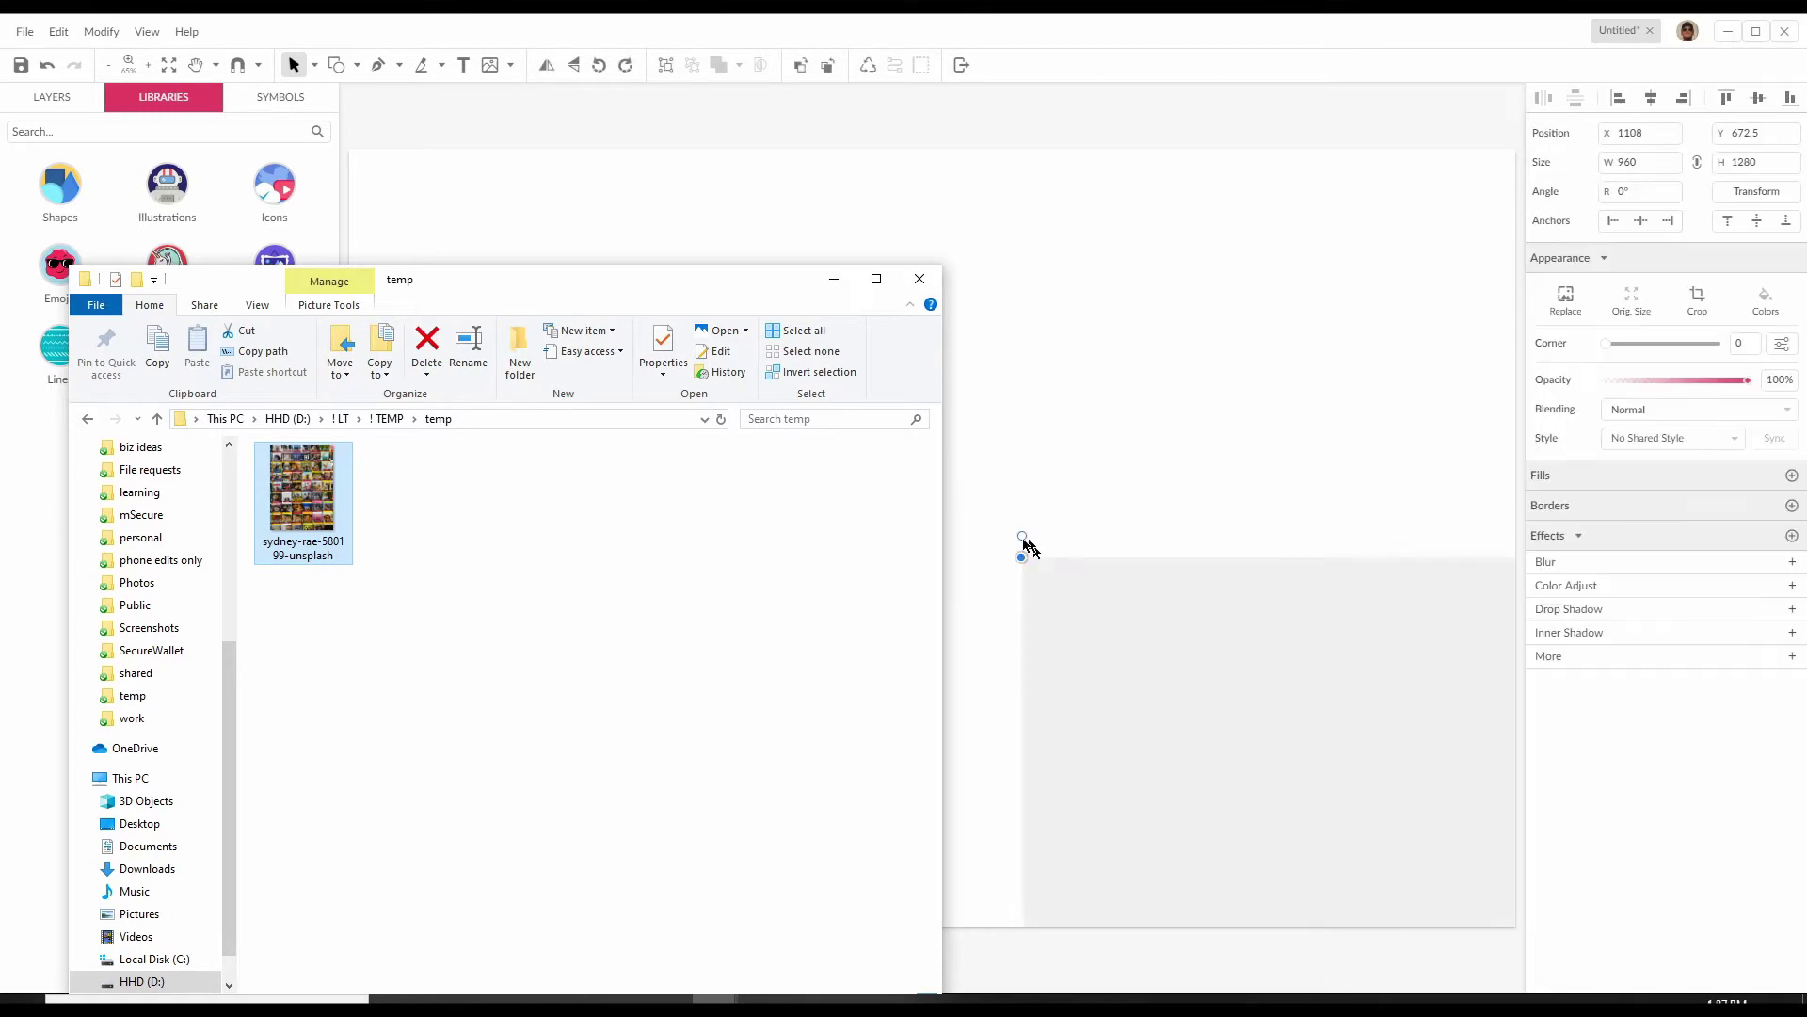
pyautogui.click(1208, 715)
pyautogui.moveTo(1207, 715); pyautogui.dragTo(690, 355)
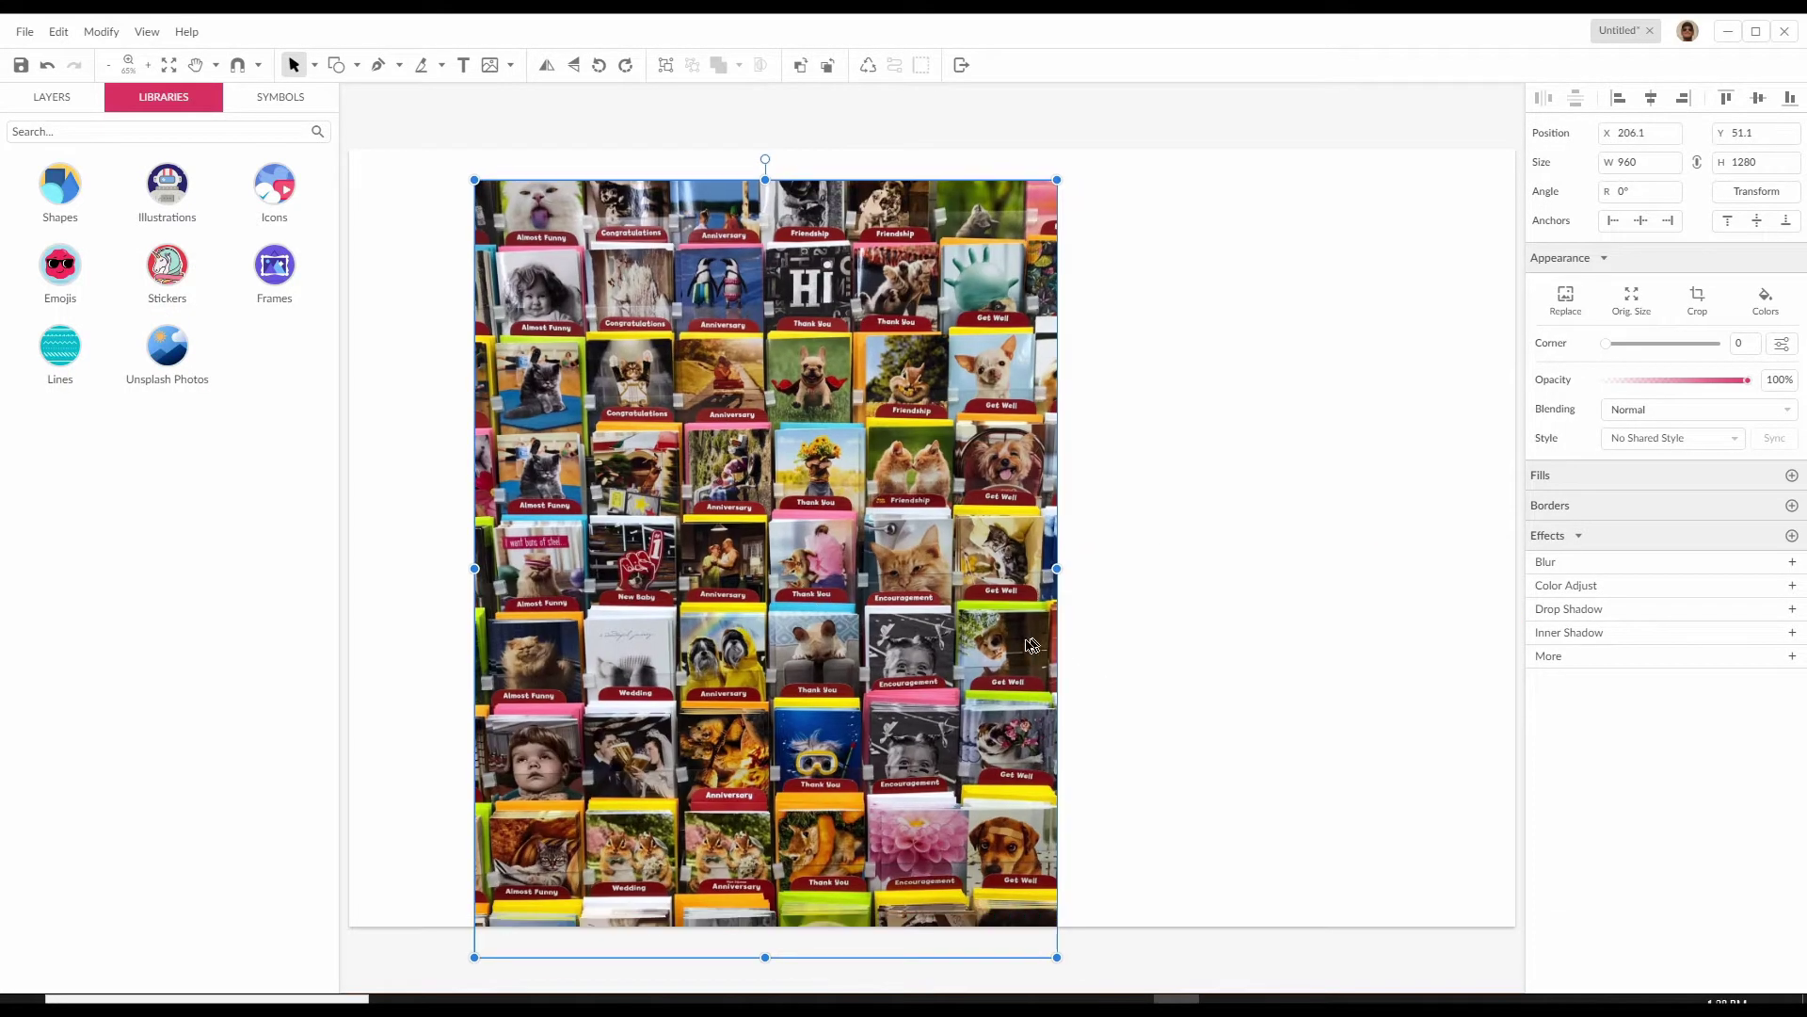
# Move the photo to the page's top-left and enlarge it to 1949.4 × 2599.3 px
pyautogui.moveTo(1045, 672); pyautogui.dragTo(1018, 660)
pyautogui.moveTo(927, 589); pyautogui.dragTo(804, 550)
pyautogui.moveTo(936, 527); pyautogui.dragTo(1537, 584)
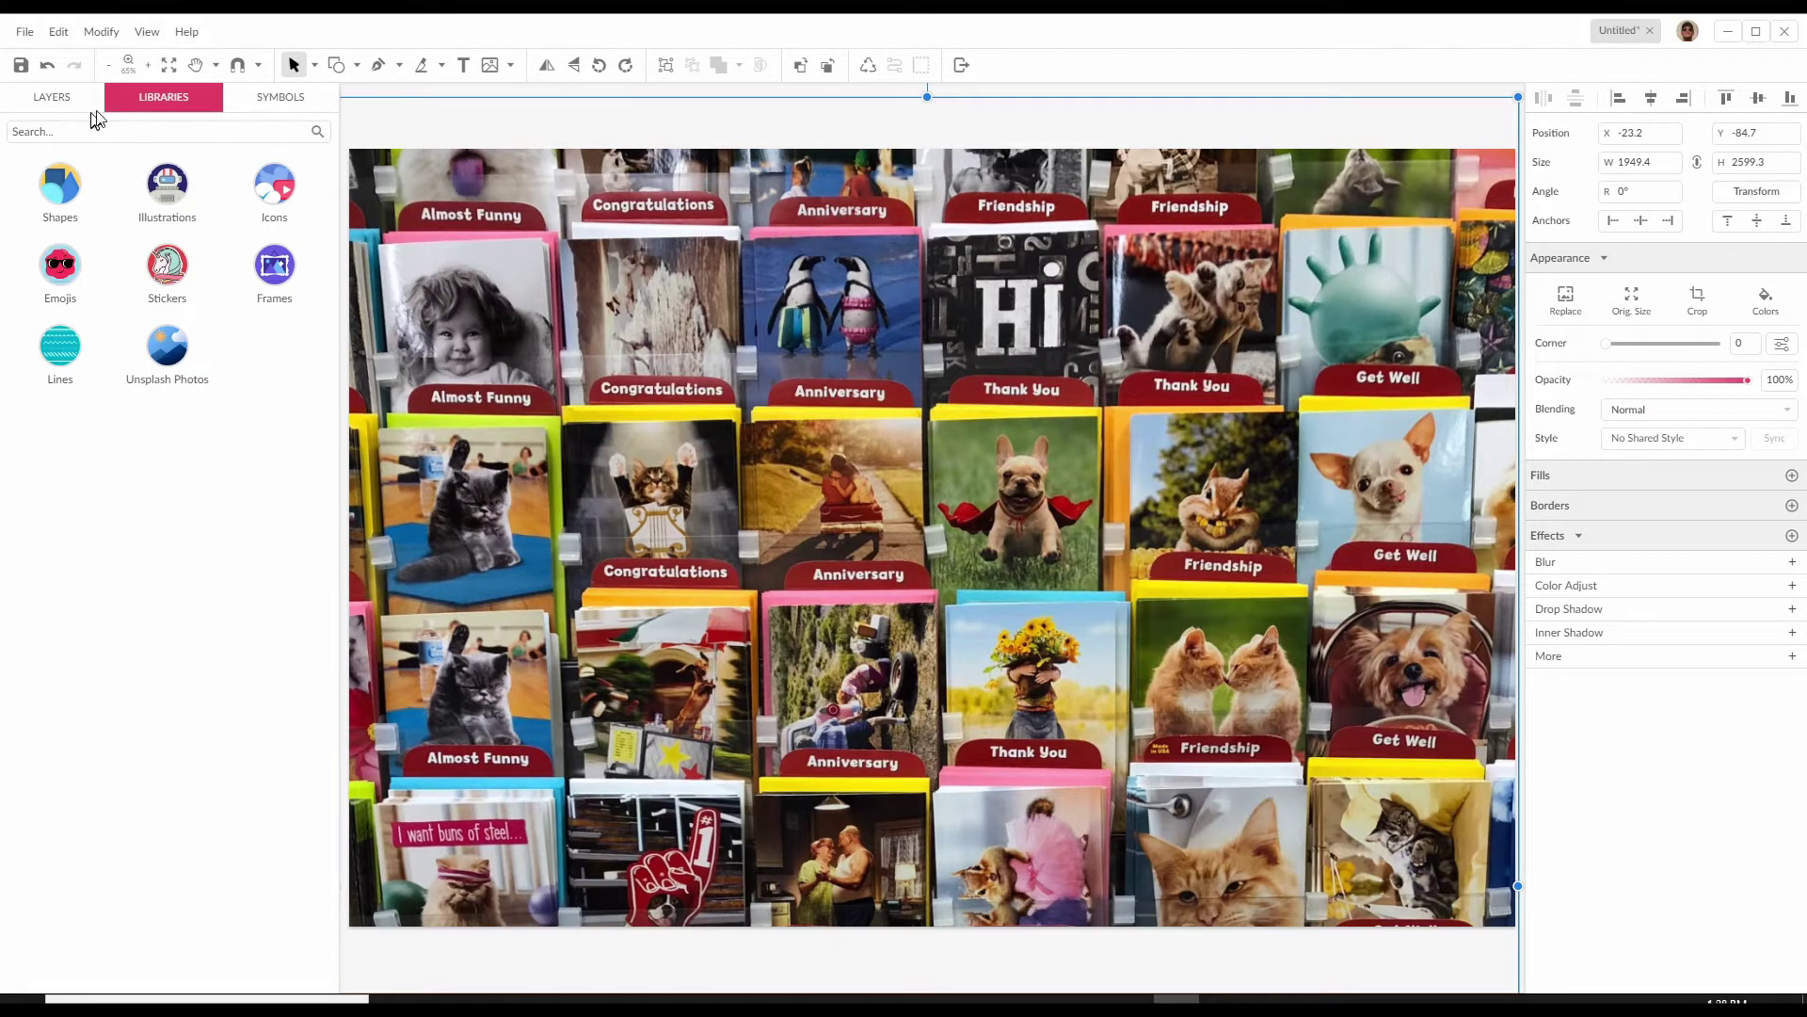
# Add a library square, enlarge it and place it over the four middle cards
pyautogui.click(60, 202)
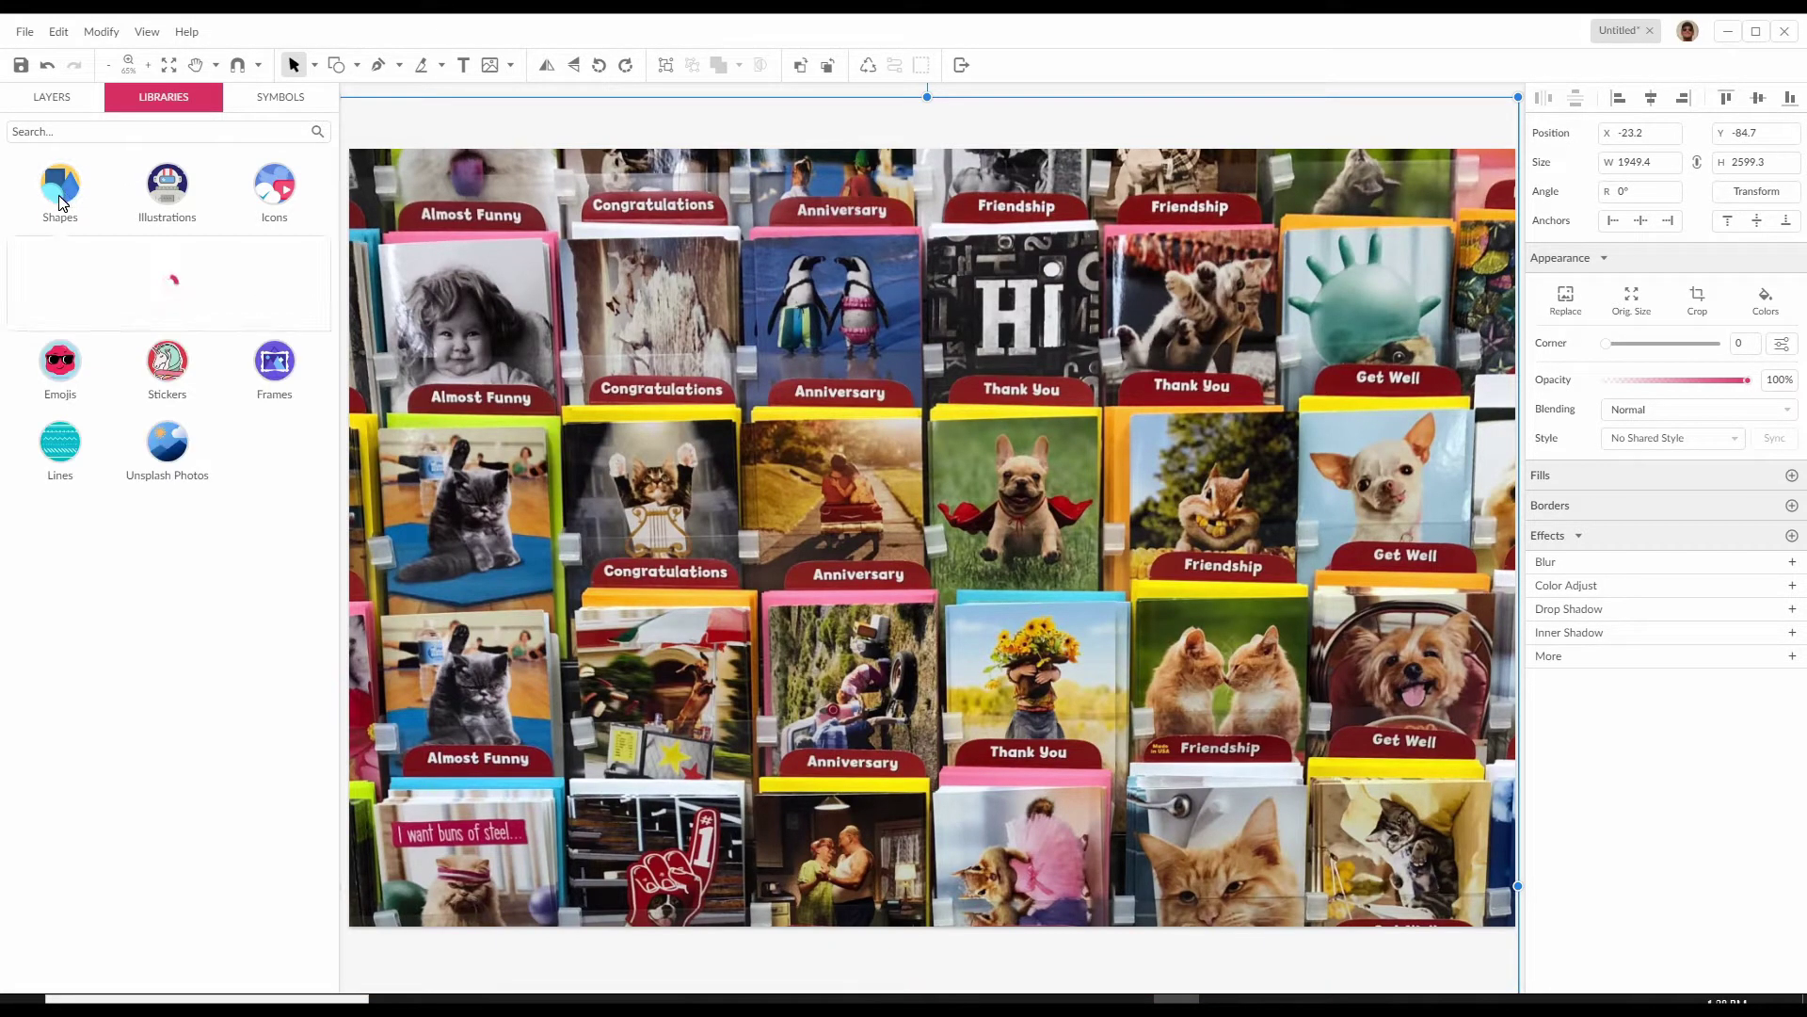
pyautogui.click(50, 280)
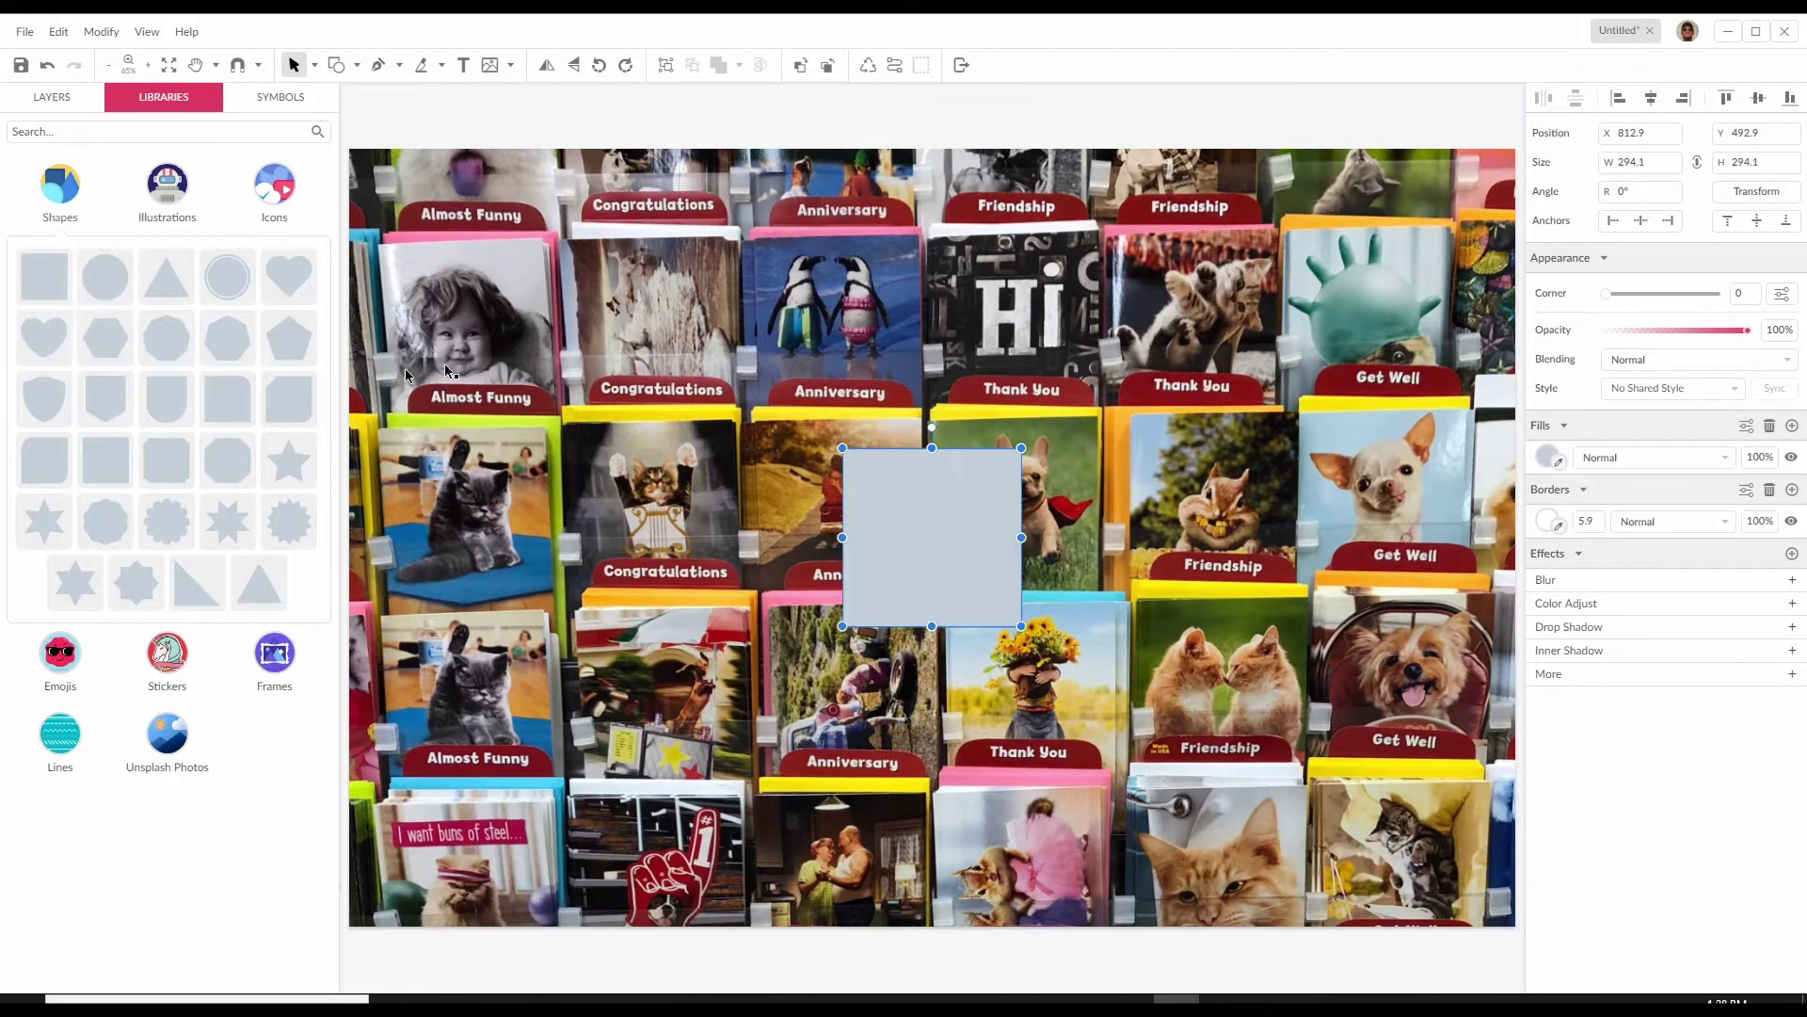
pyautogui.moveTo(1021, 448); pyautogui.dragTo(1201, 292)
pyautogui.moveTo(1039, 444); pyautogui.dragTo(885, 669)
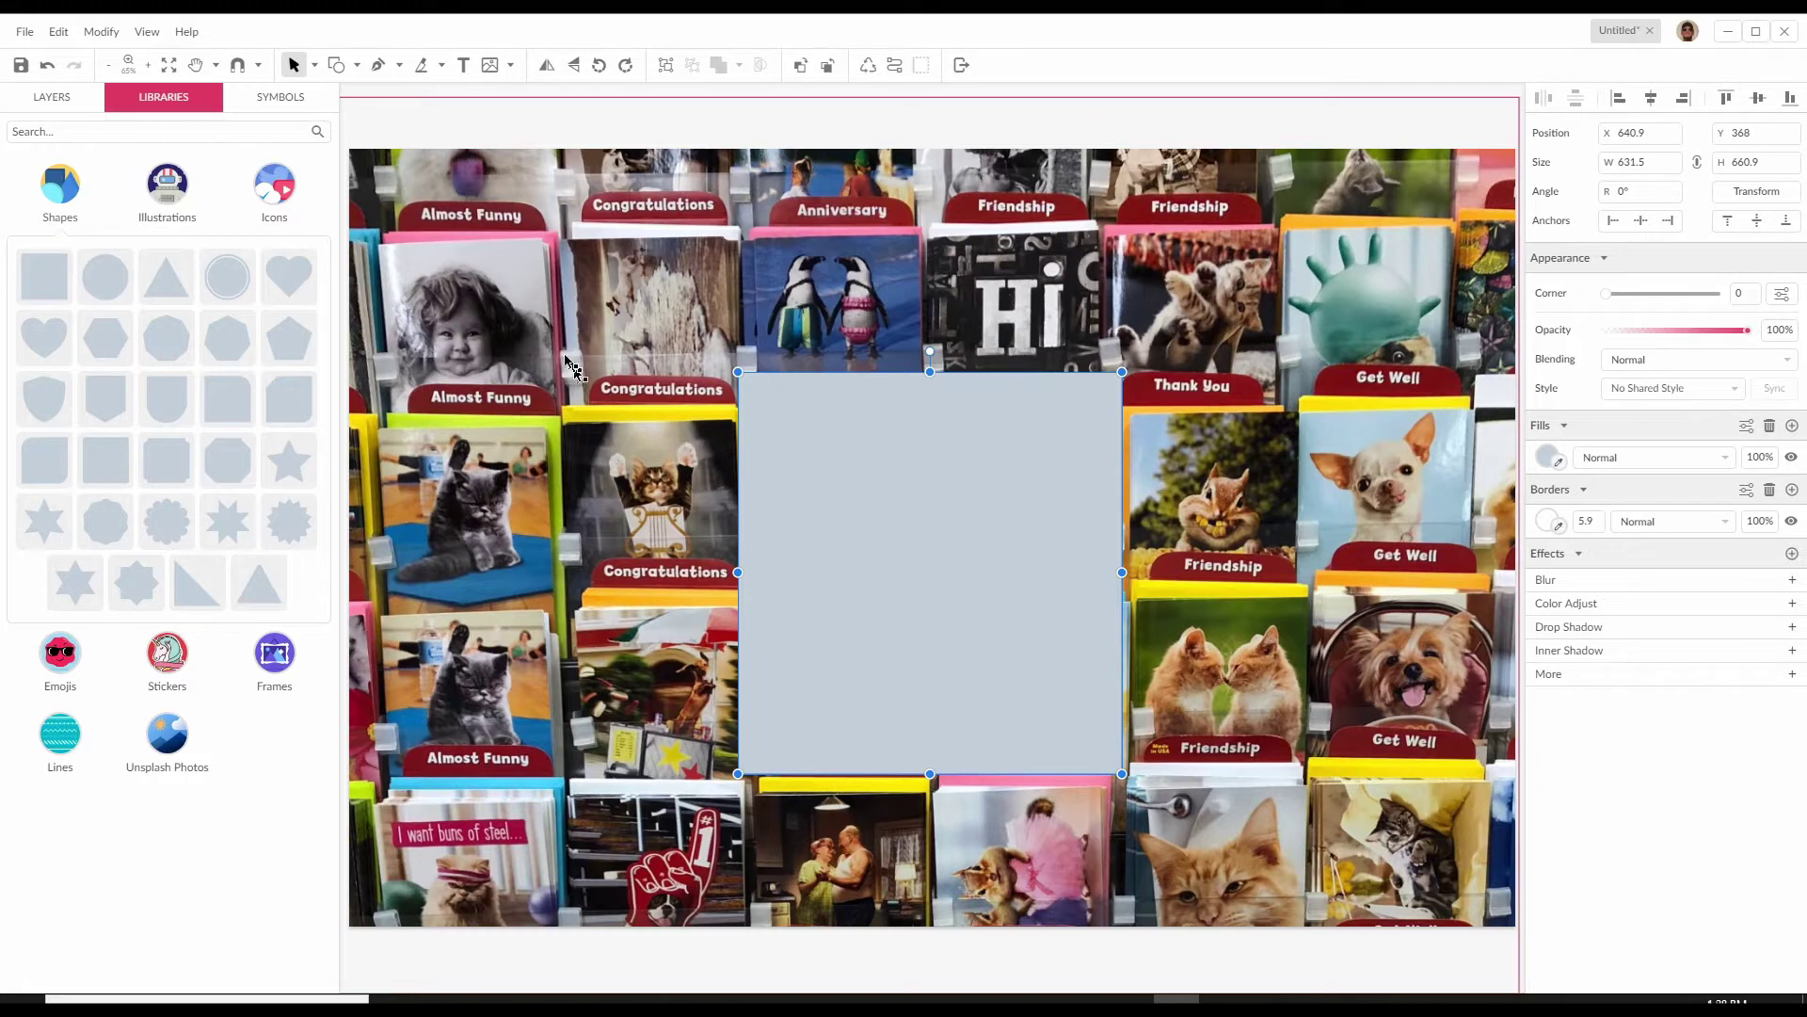
# Mask the card photo with the square, leaving a 631.5 × 660.9 px section
pyautogui.click(646, 490)
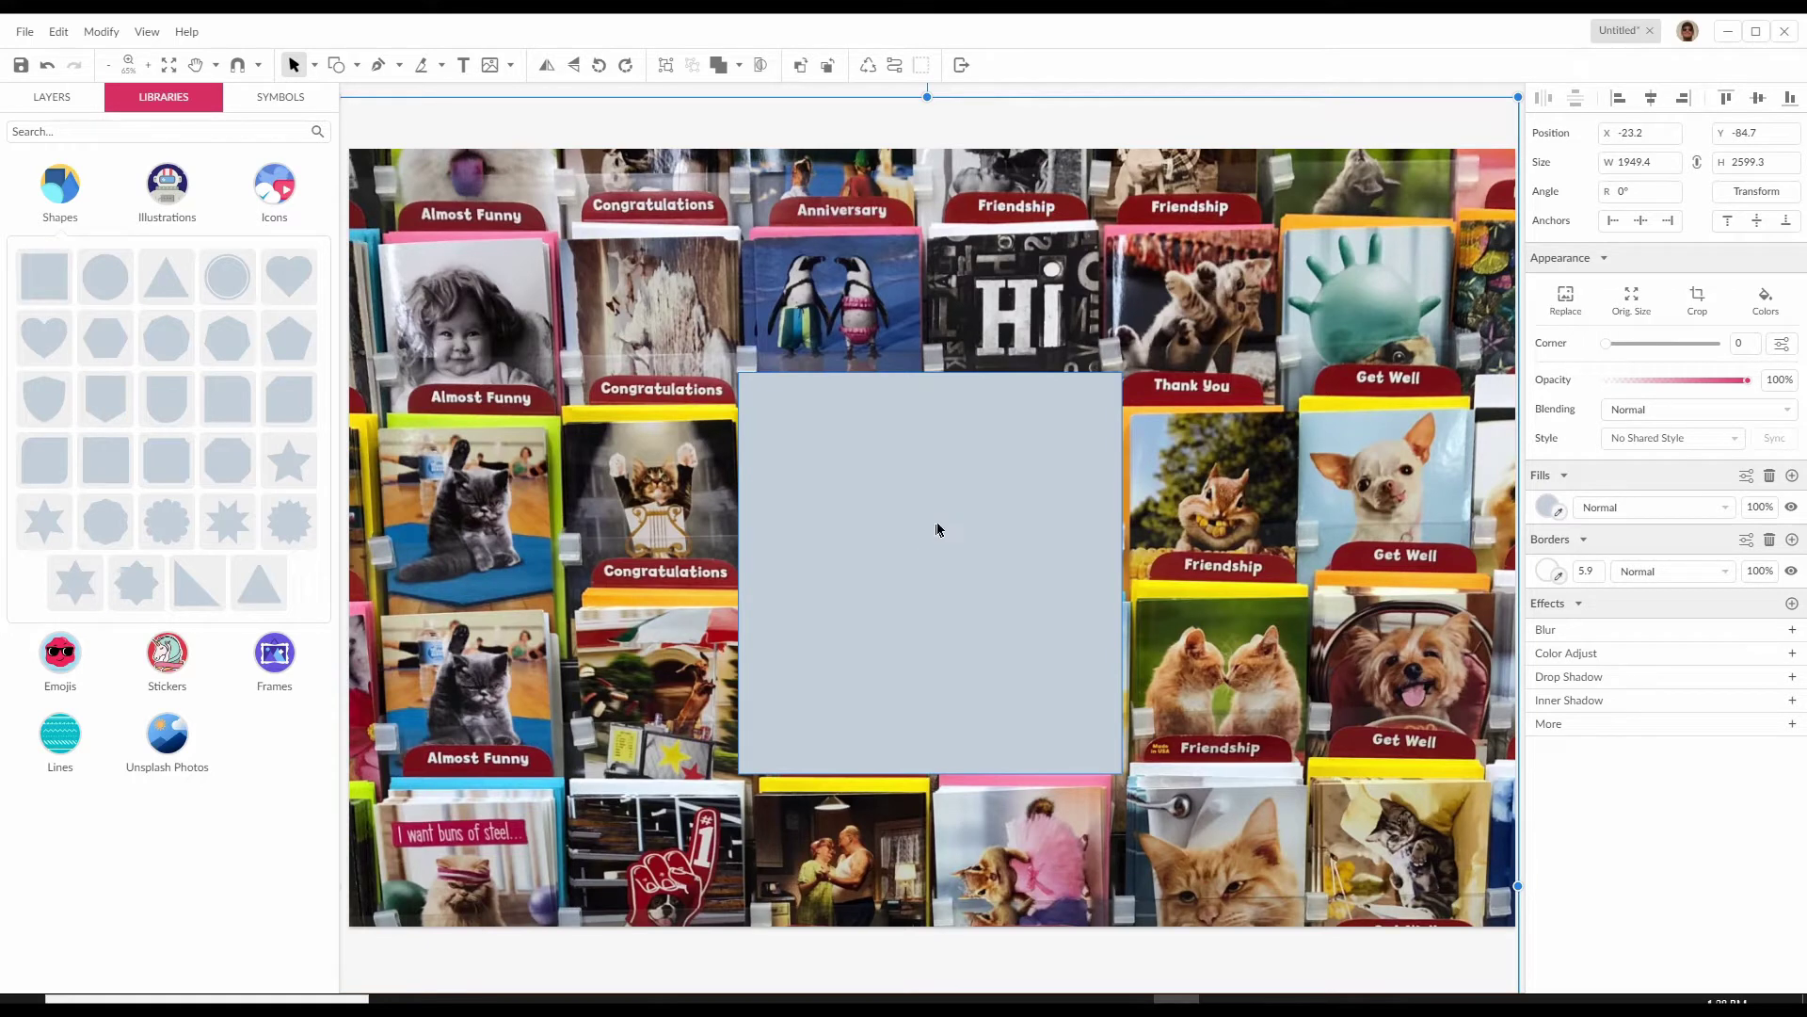
pyautogui.rightClick(957, 554)
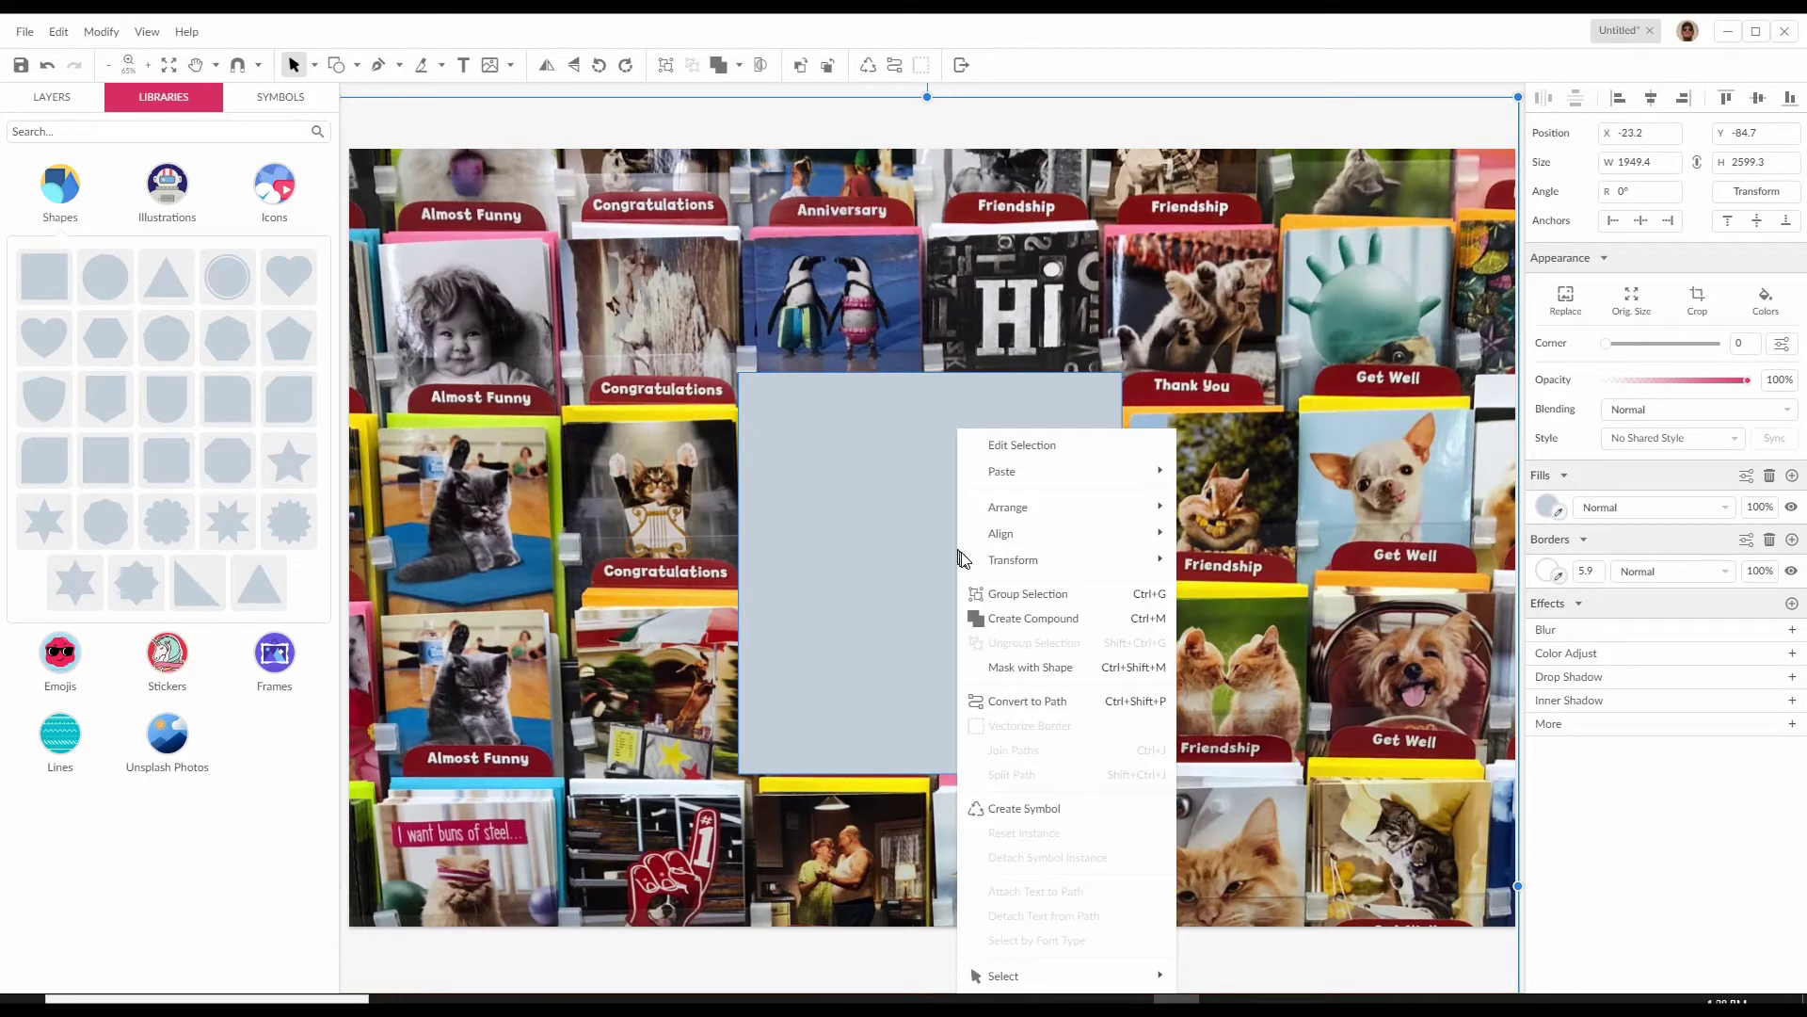
pyautogui.click(1021, 668)
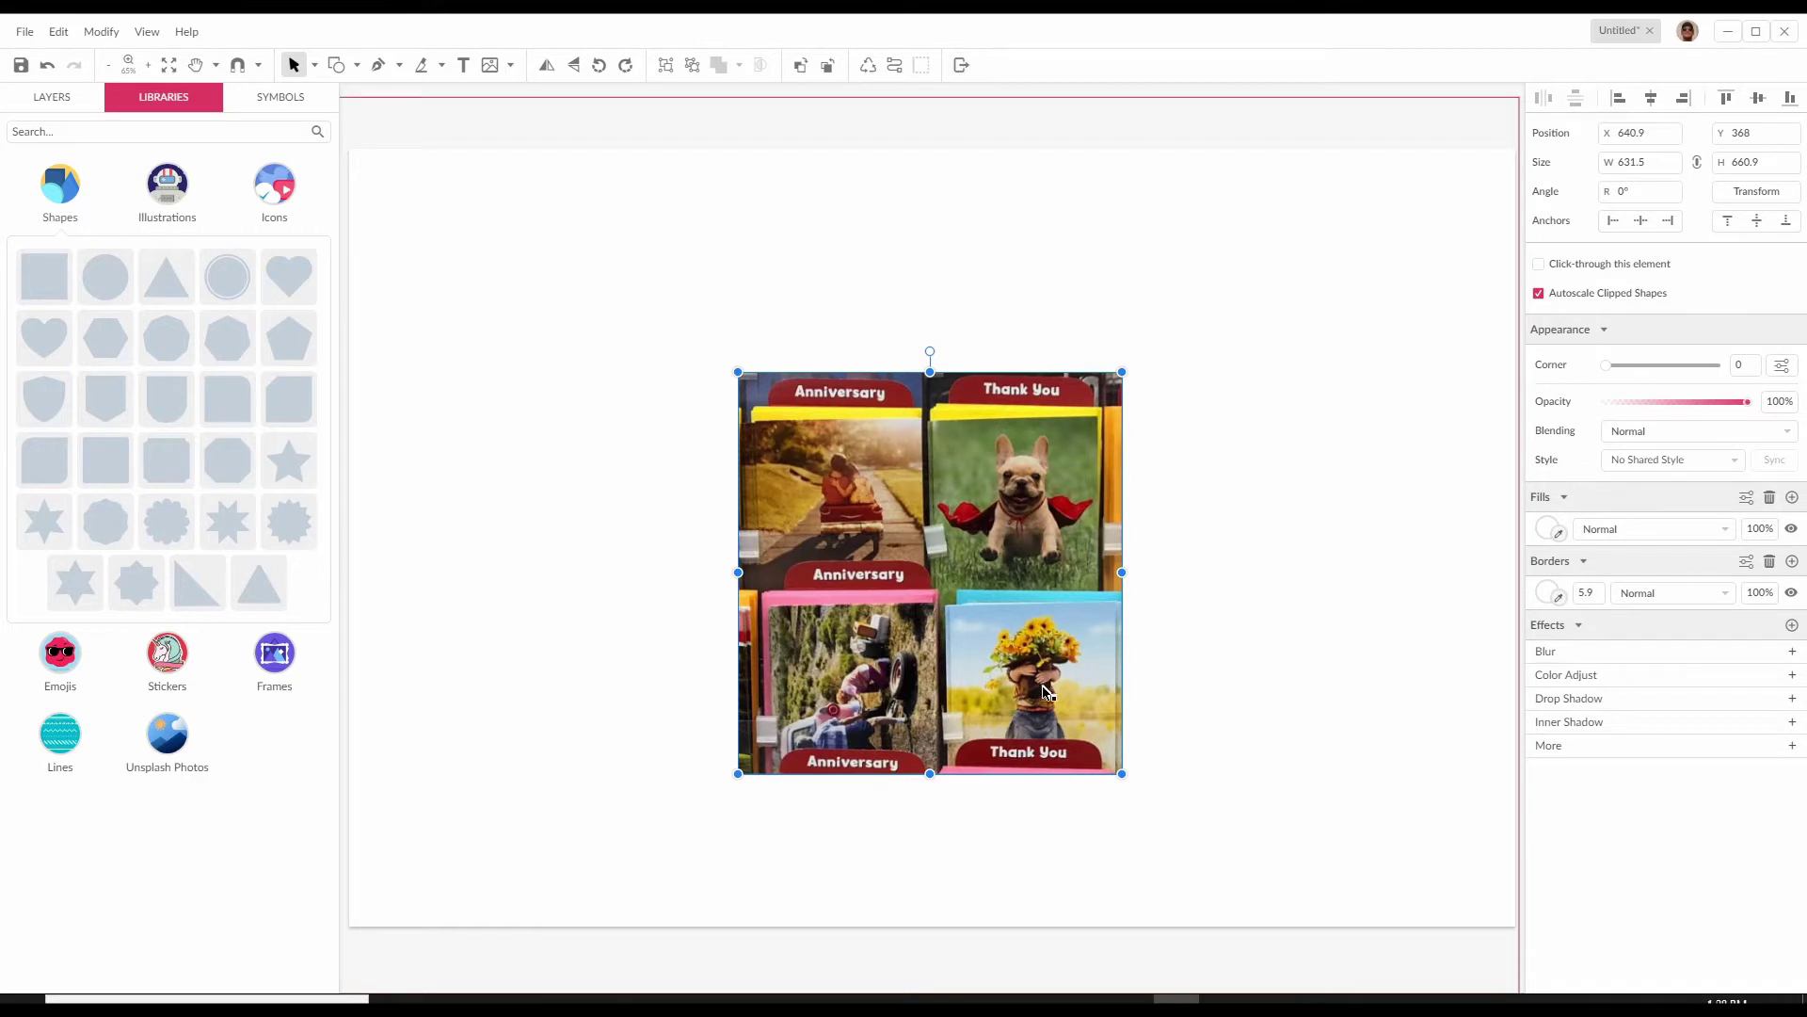
# Set Advanced Export to the Selection with a Transparent background
pyautogui.click(960, 66)
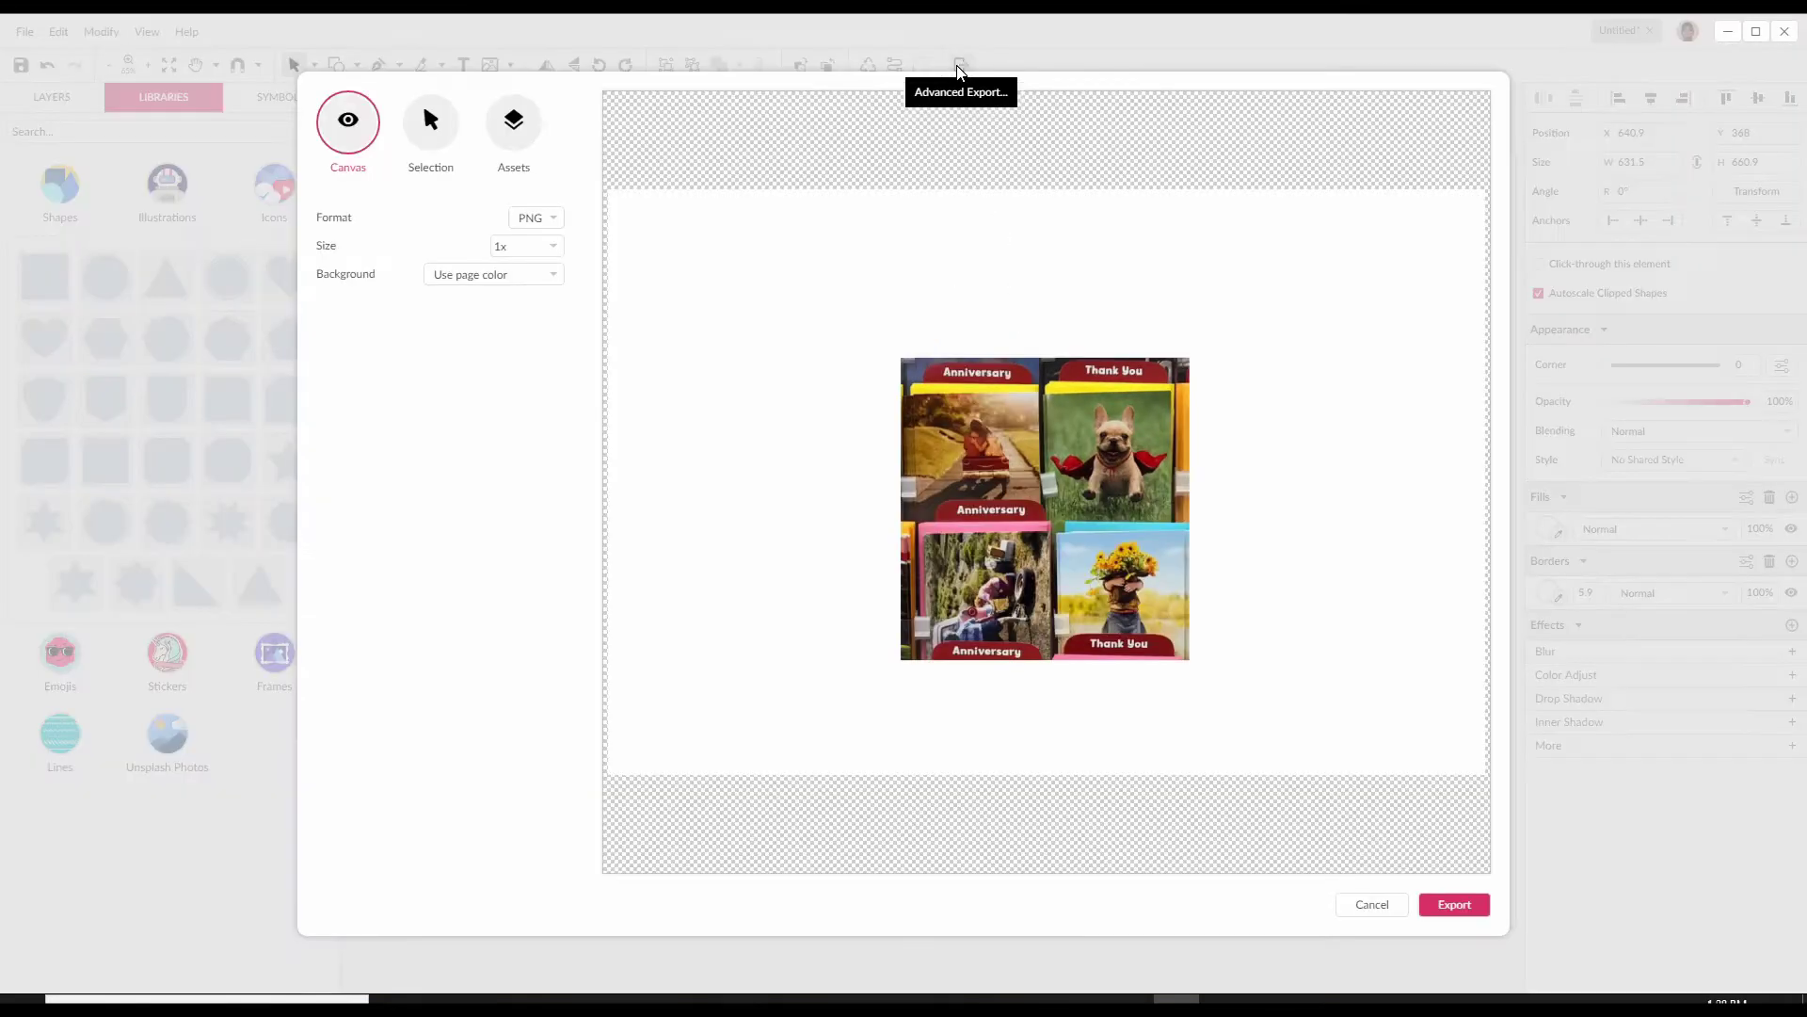
pyautogui.click(428, 127)
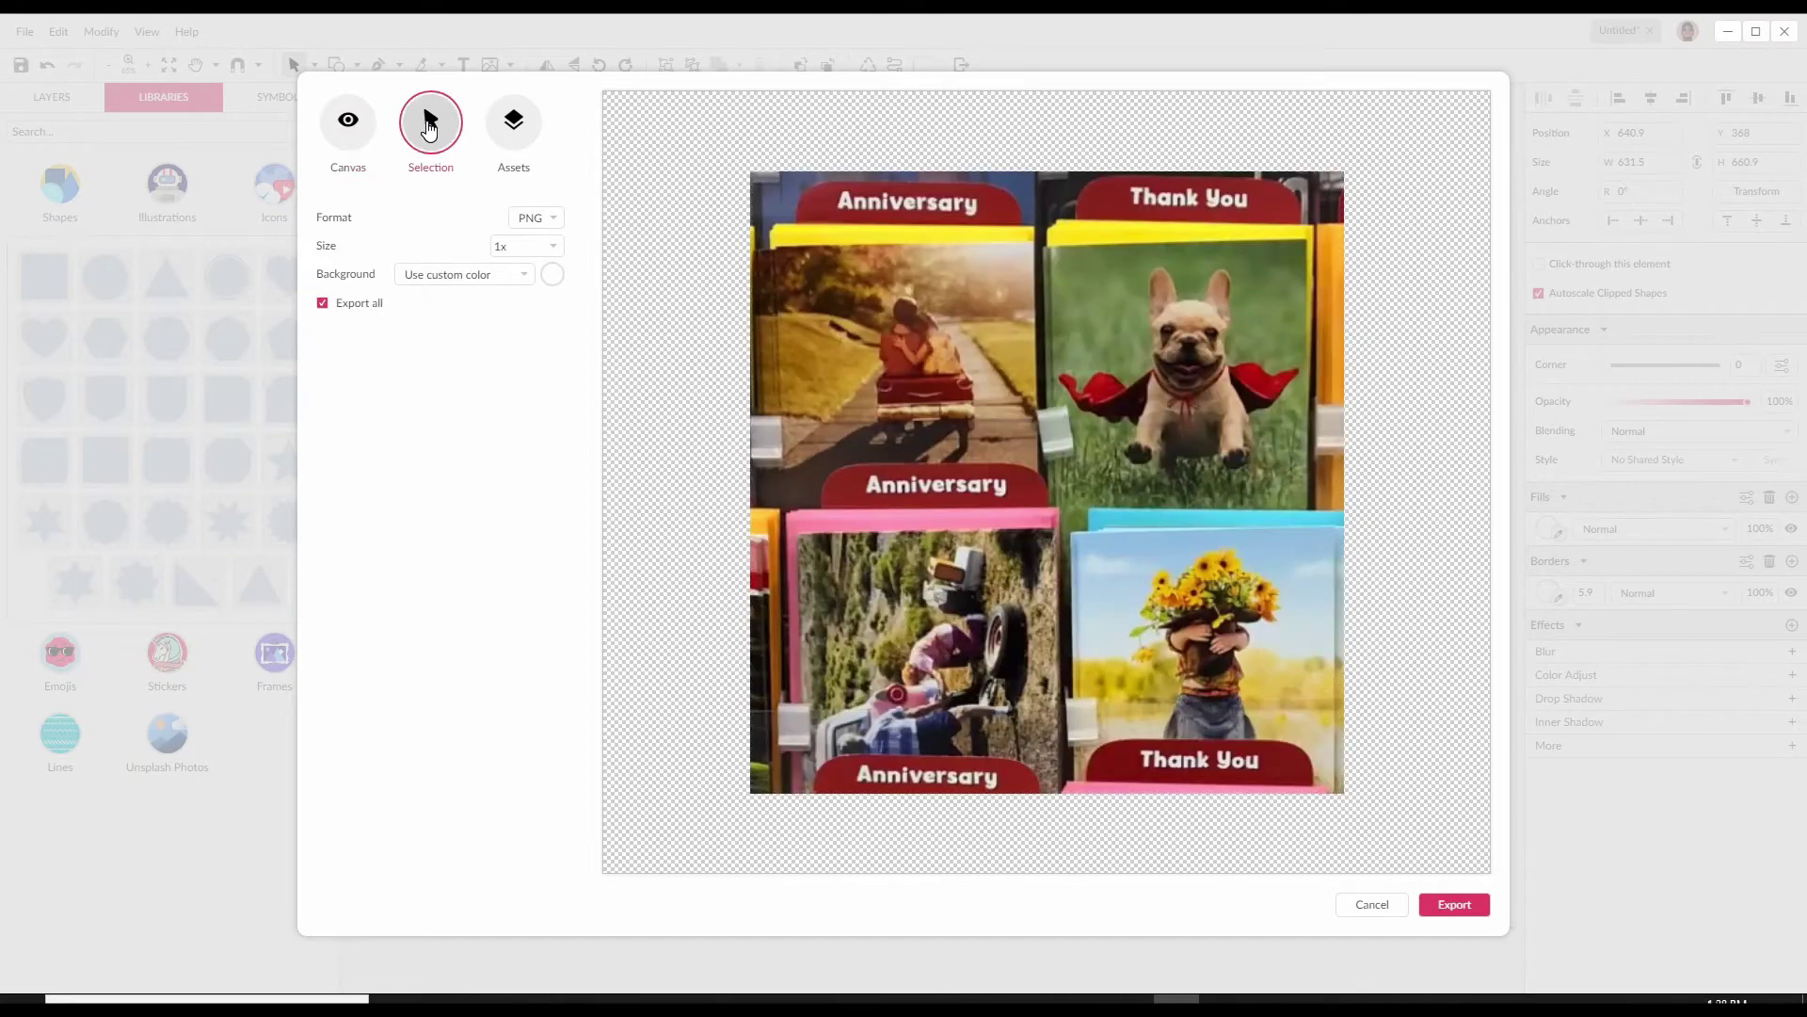
pyautogui.click(438, 279)
pyautogui.click(456, 312)
# Export the masked image as 'cards' into the temp folder
pyautogui.click(1456, 910)
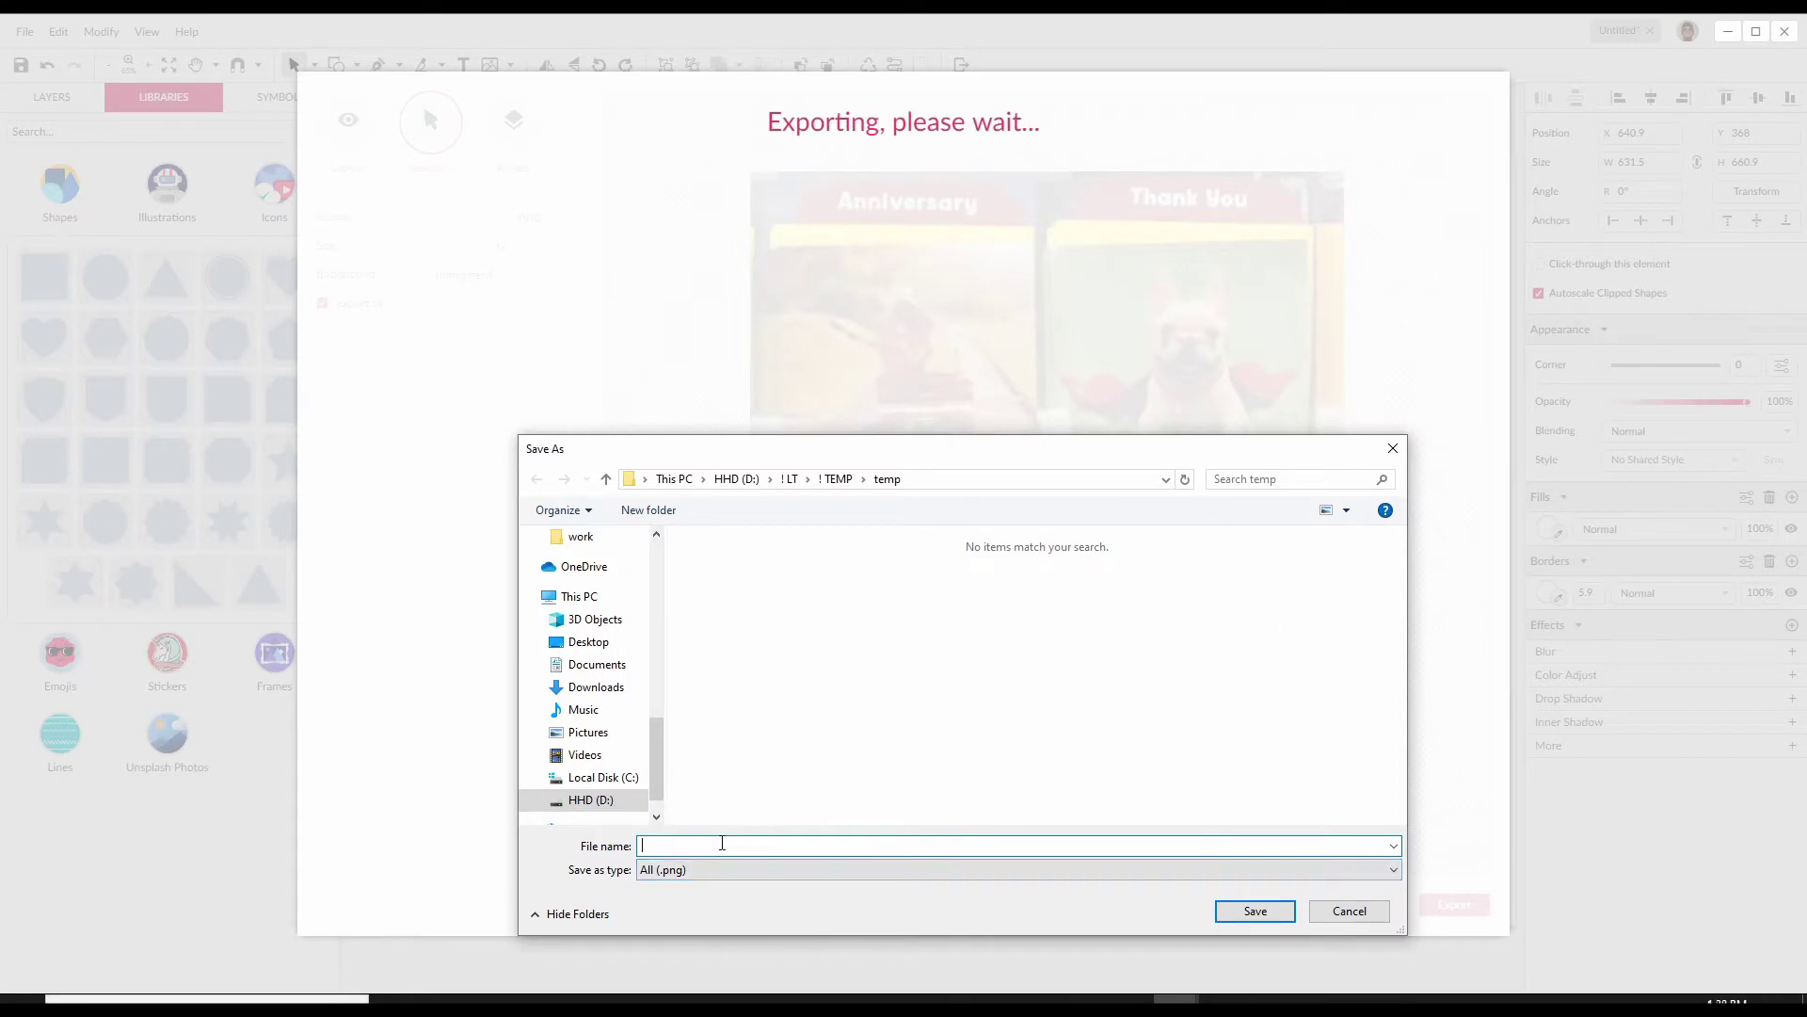
pyautogui.write('cards')
pyautogui.click(1258, 911)
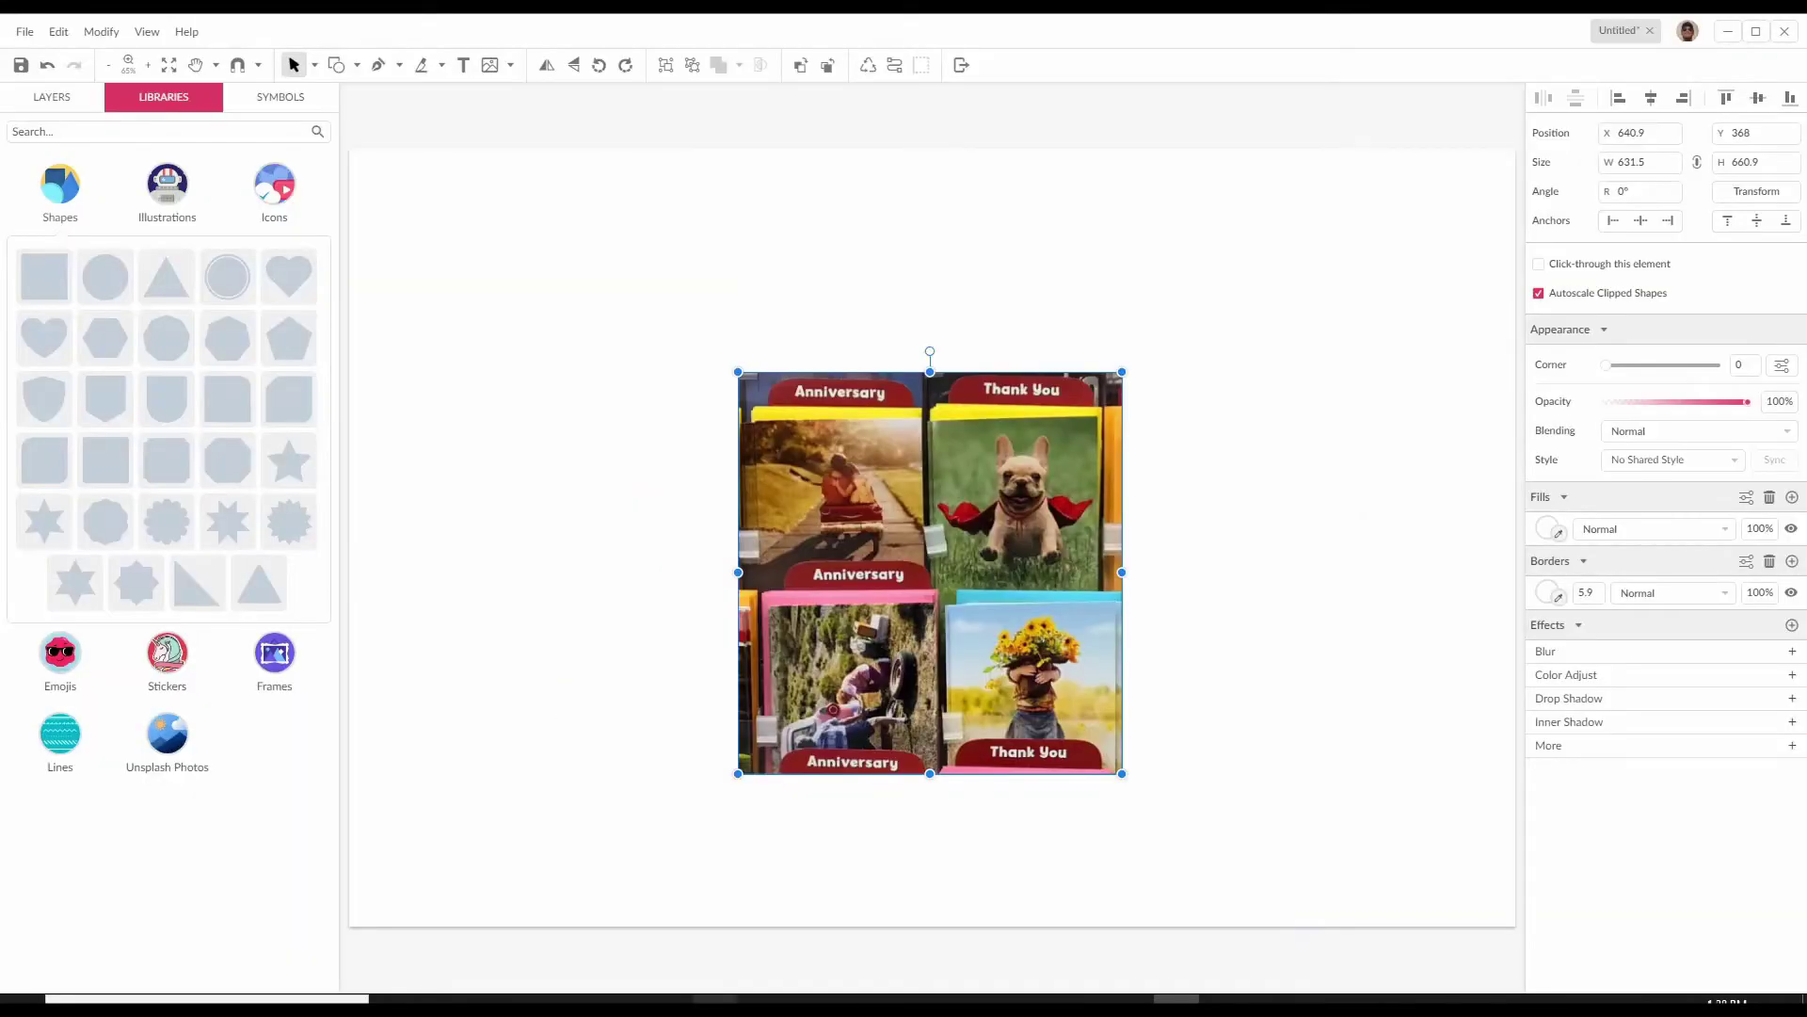
pyautogui.moveTo(715, 1004)
pyautogui.click(1048, 931)
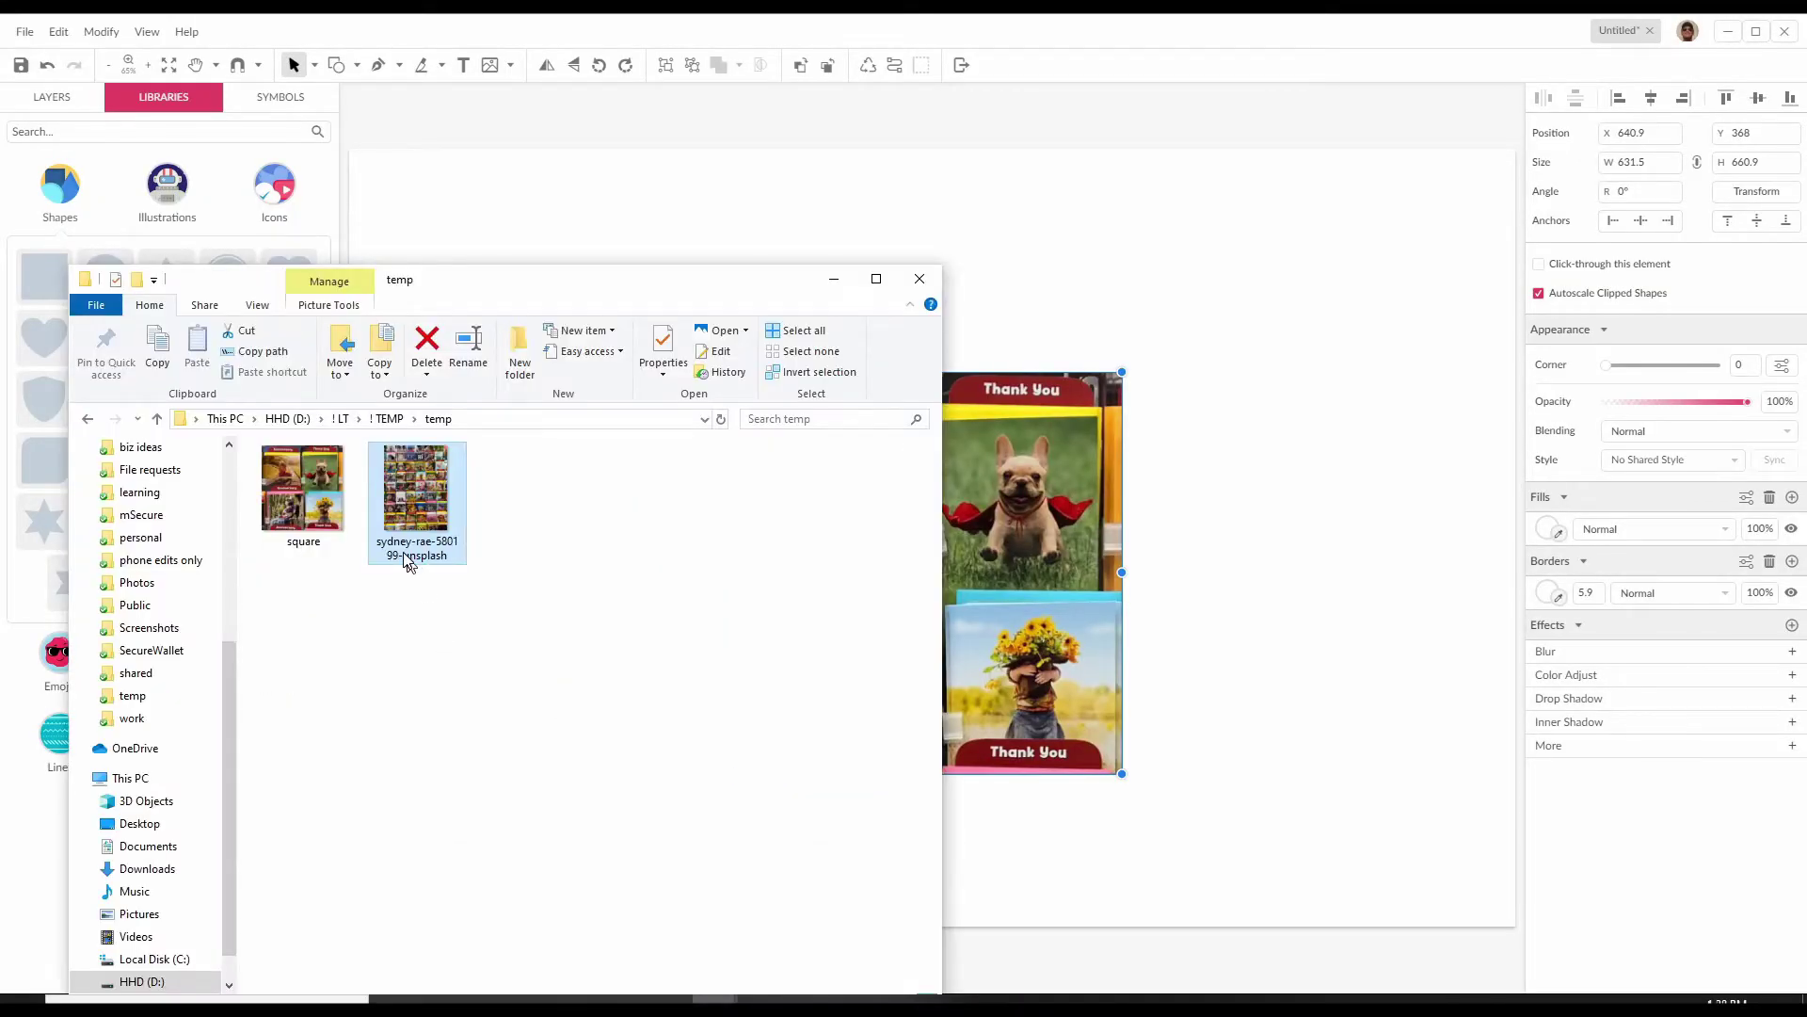
pyautogui.click(306, 499)
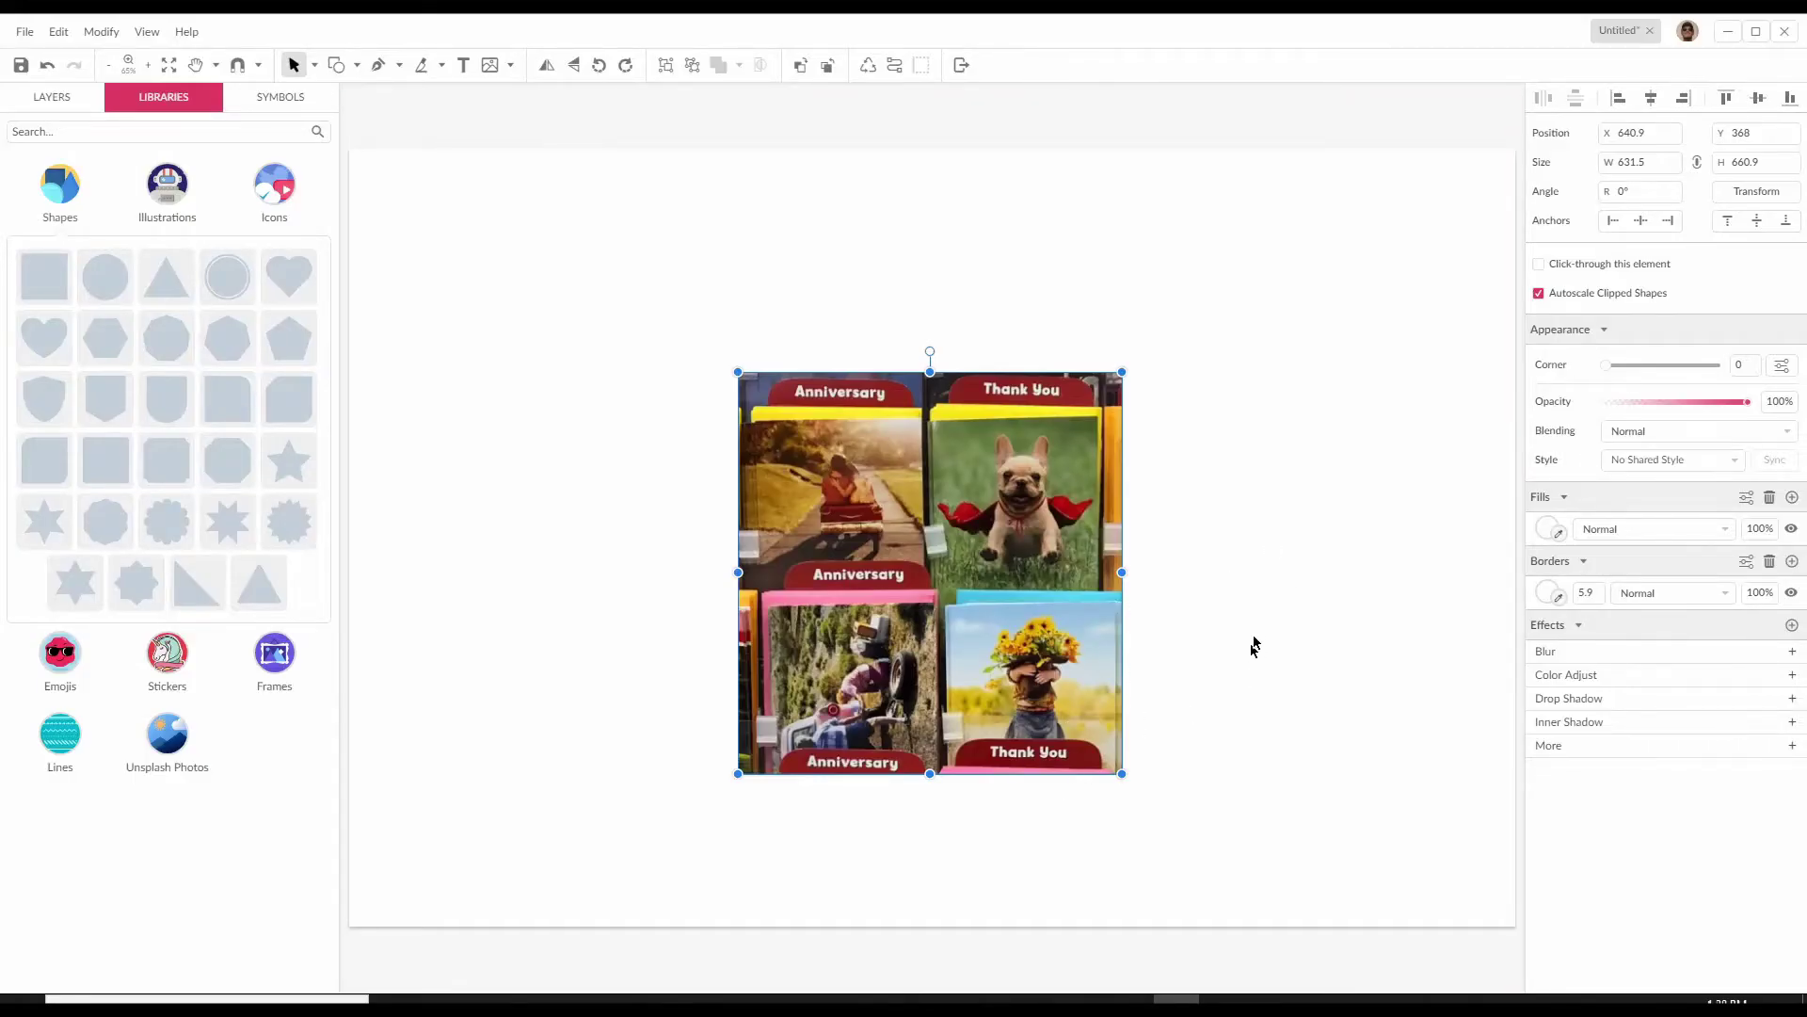
pyautogui.click(1259, 626)
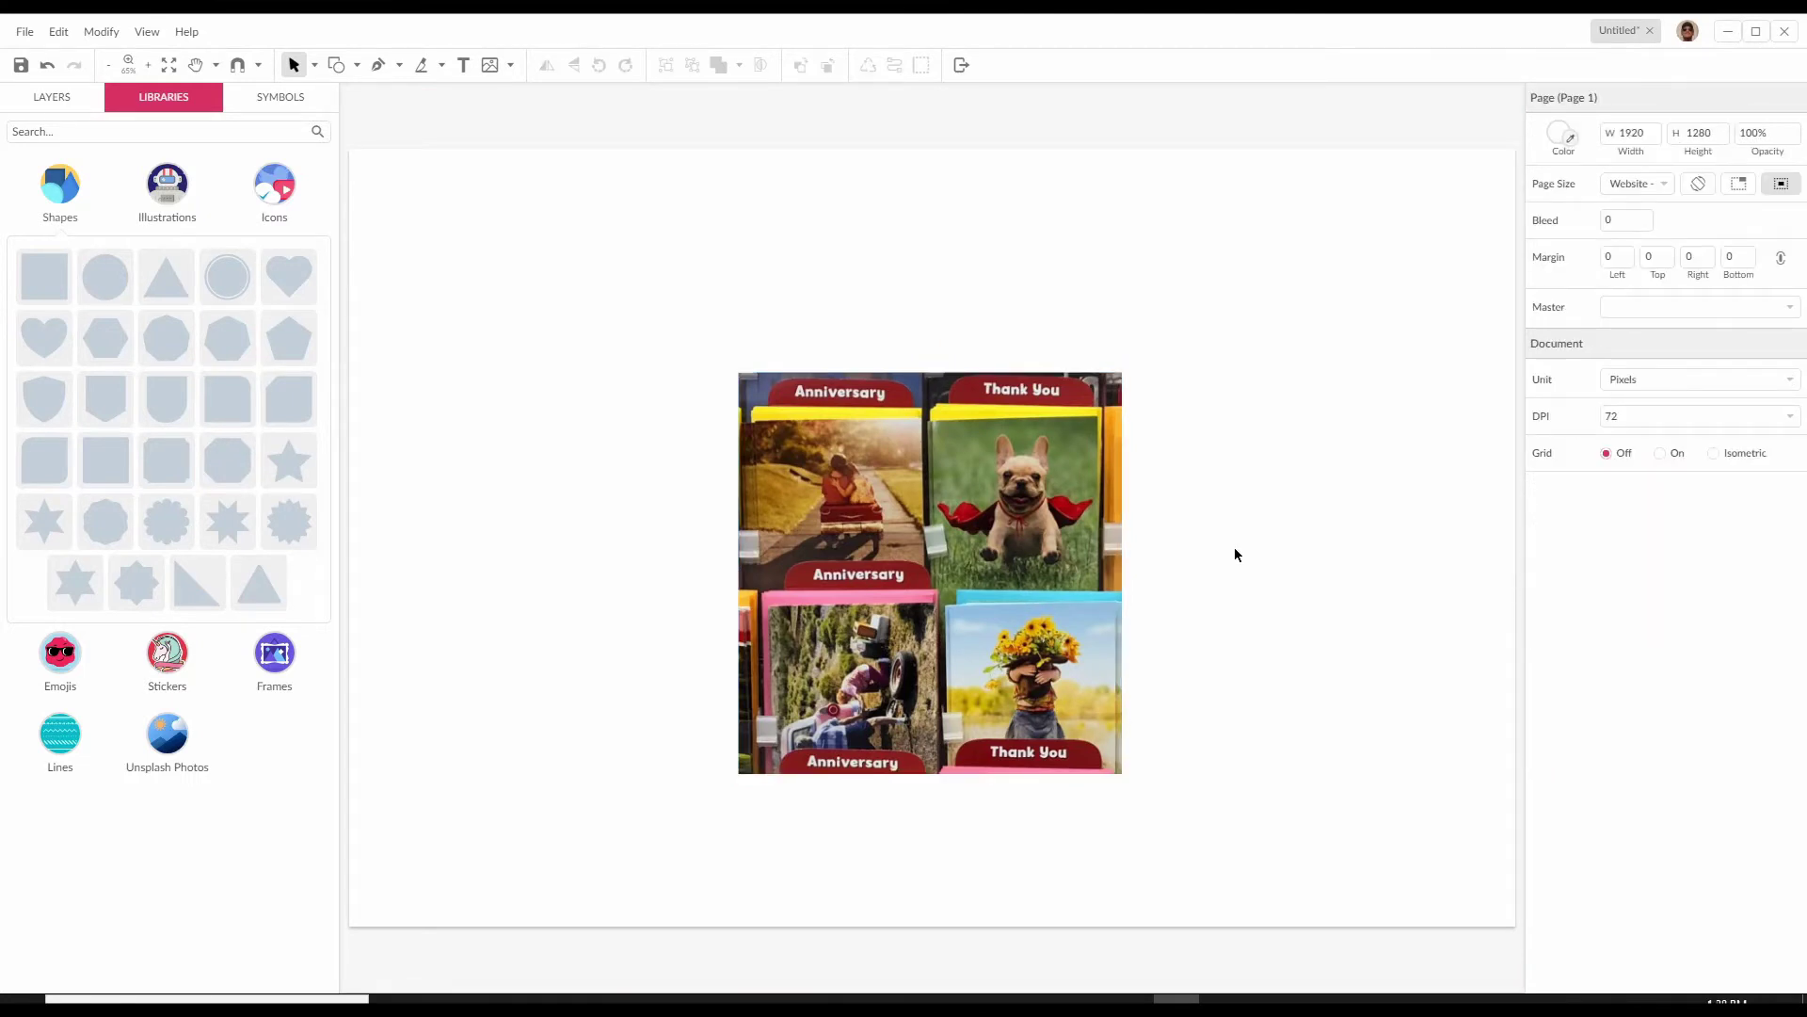
# Undo the previous mask and draw a circle across the middle cards
pyautogui.hotkey('ctrl', 'z')
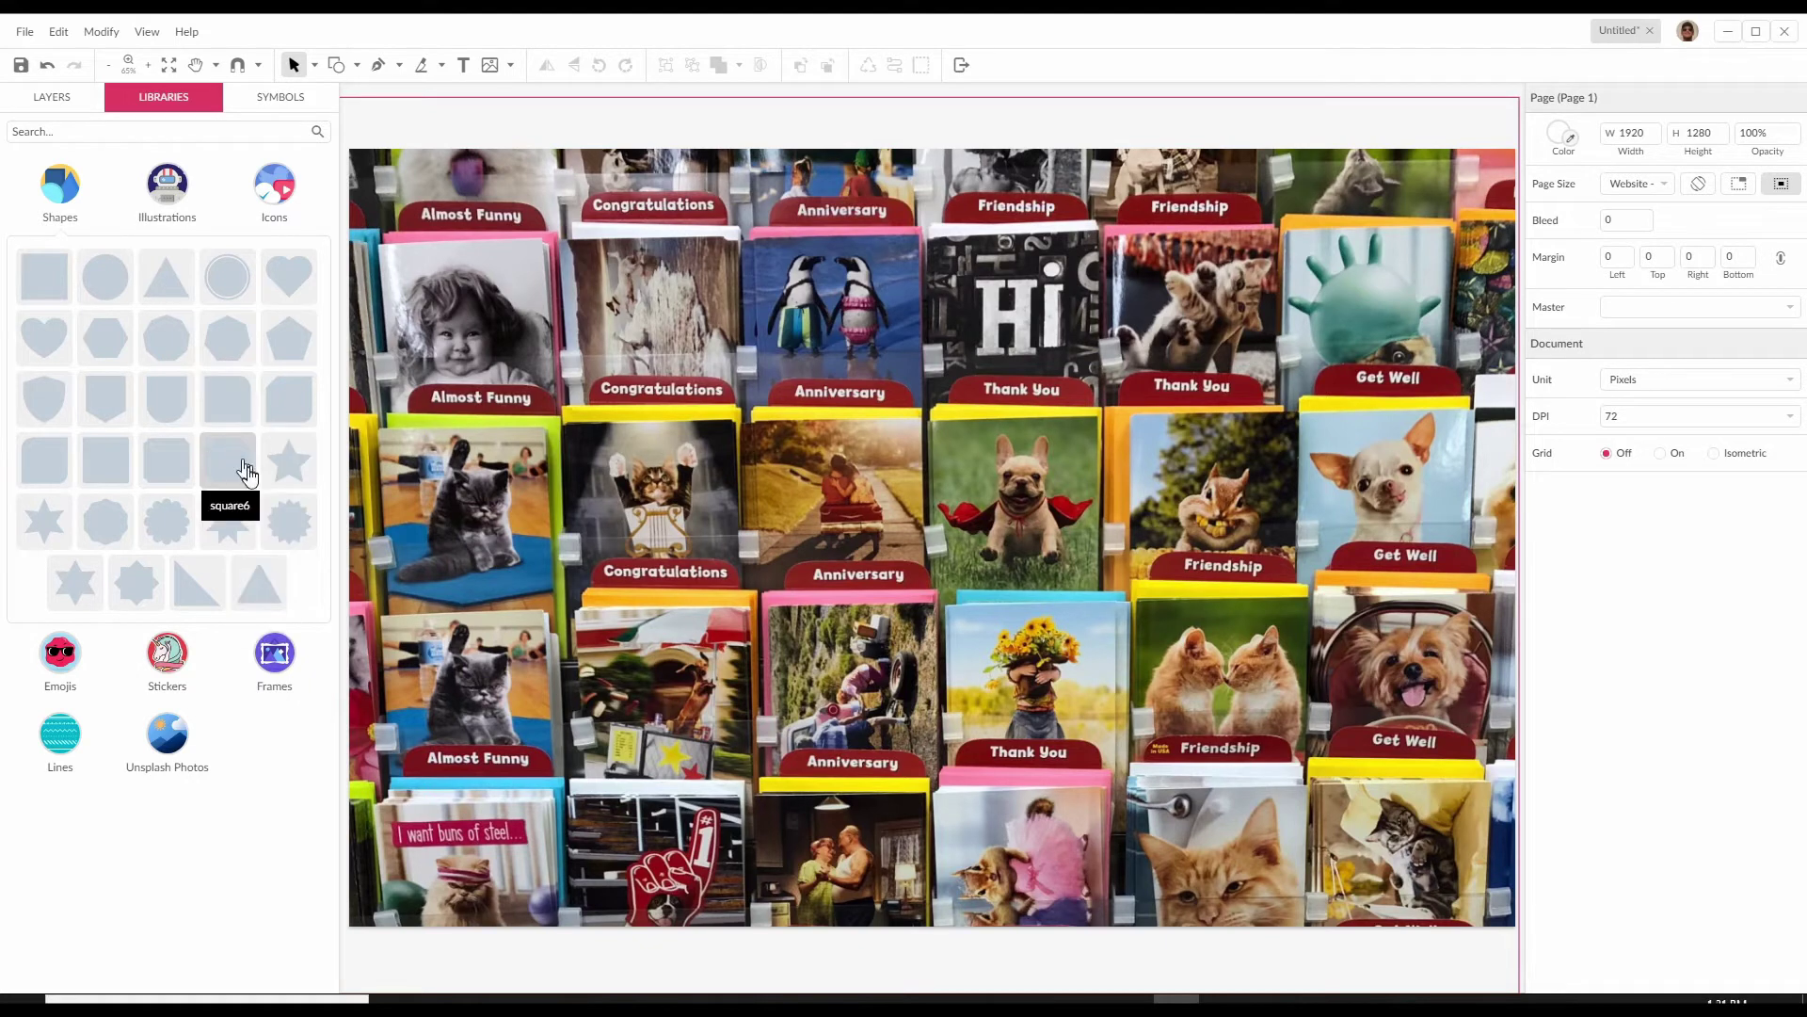
pyautogui.click(358, 66)
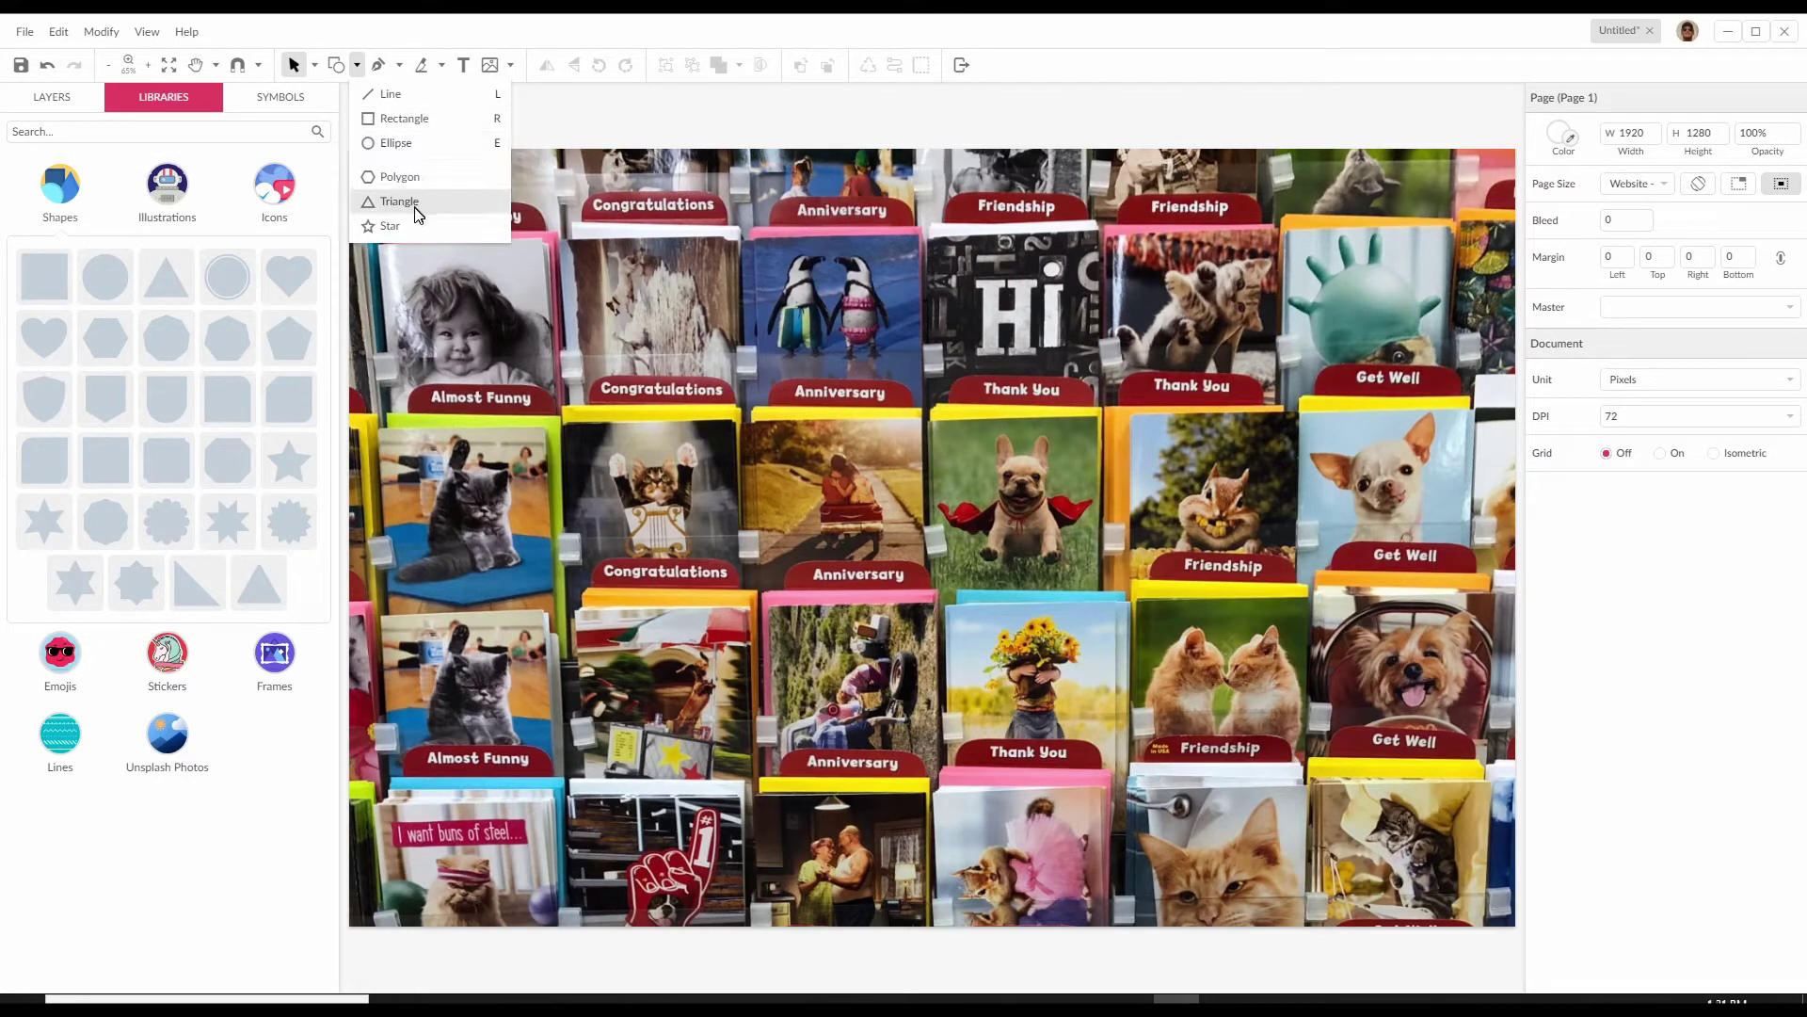
pyautogui.press('r')
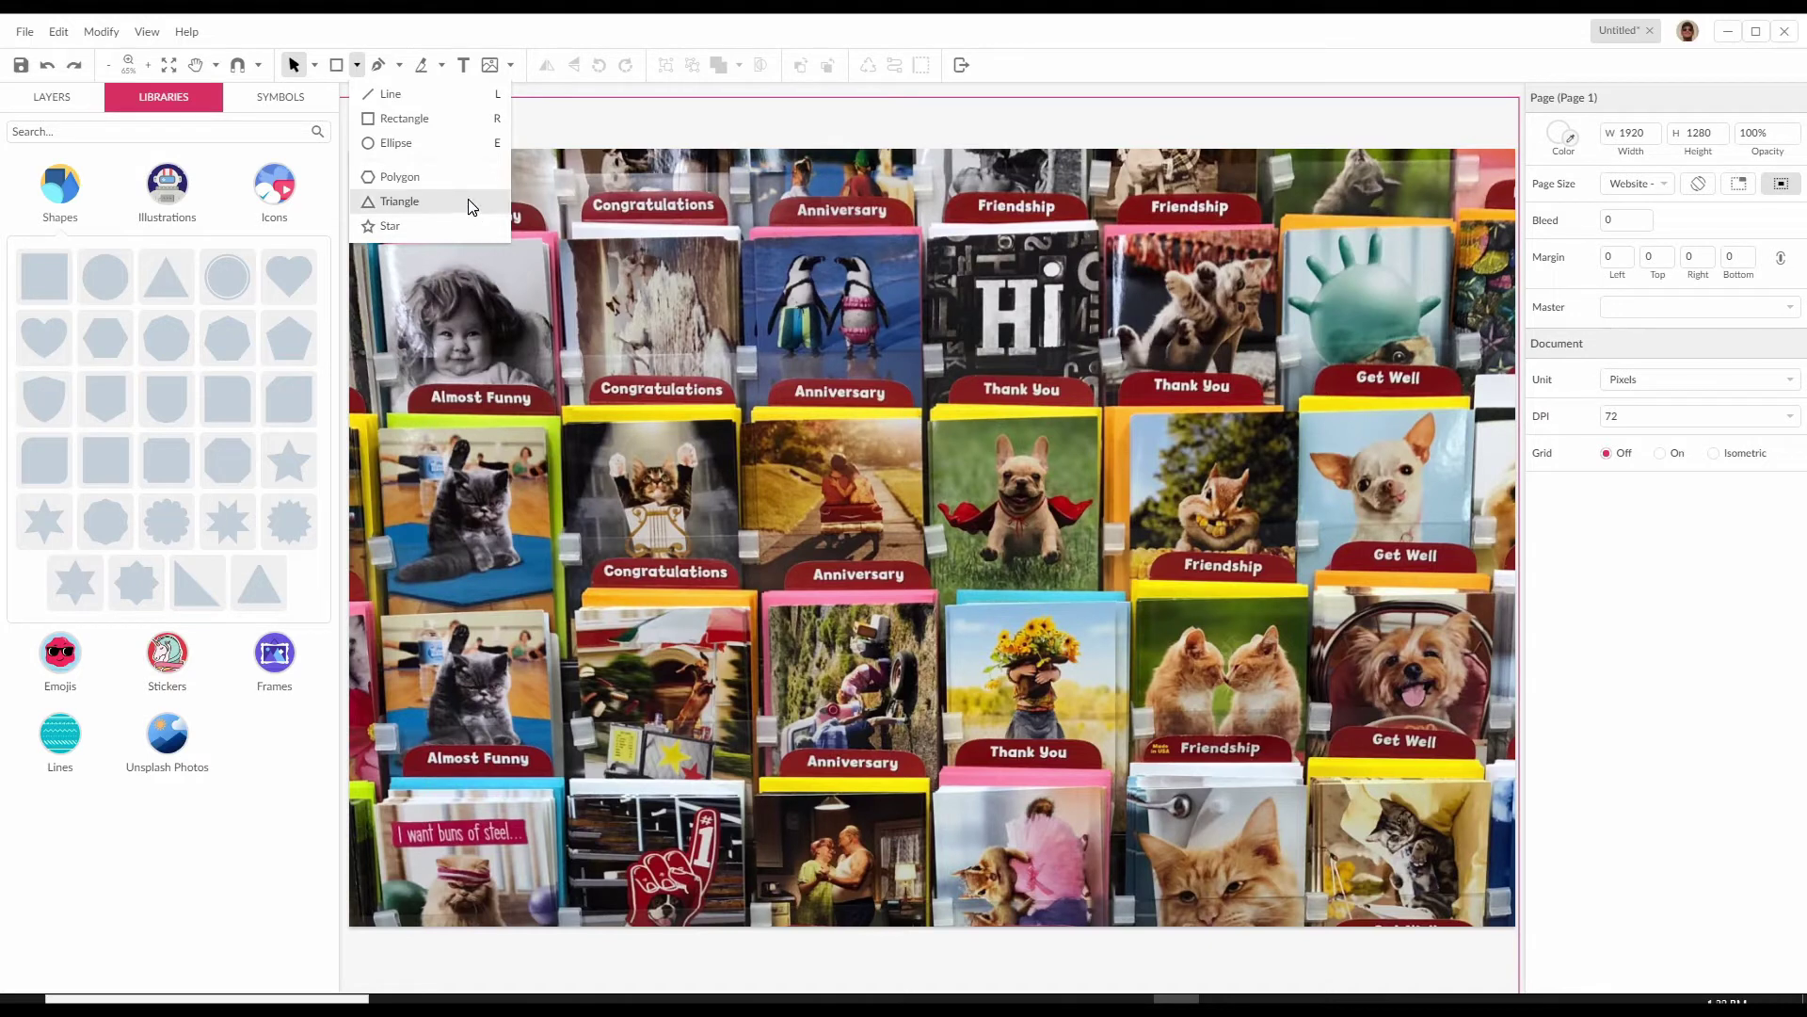
pyautogui.click(443, 155)
pyautogui.moveTo(690, 336); pyautogui.dragTo(1212, 660)
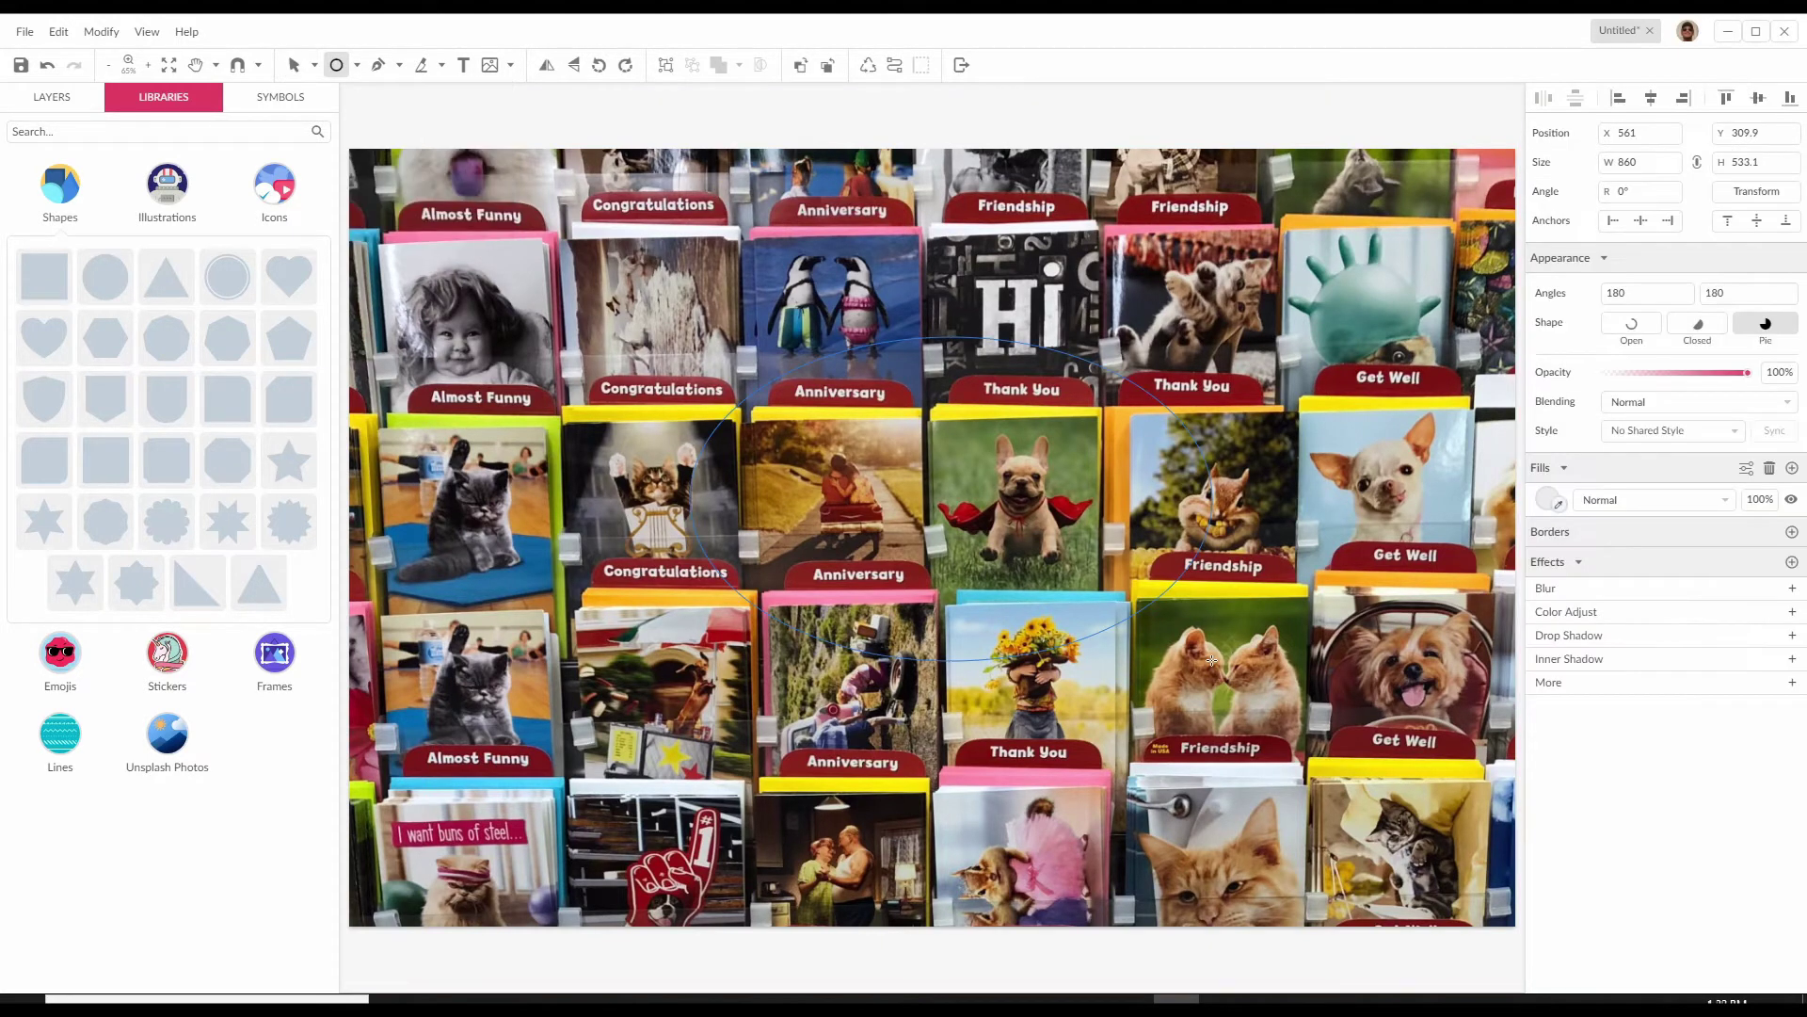
pyautogui.moveTo(1210, 660)
pyautogui.mouseDown()
pyautogui.moveTo(1208, 636)
pyautogui.moveTo(1136, 679)
pyautogui.moveTo(1171, 715)
pyautogui.moveTo(1266, 601)
pyautogui.moveTo(1009, 804)
pyautogui.moveTo(1331, 651)
pyautogui.mouseUp()
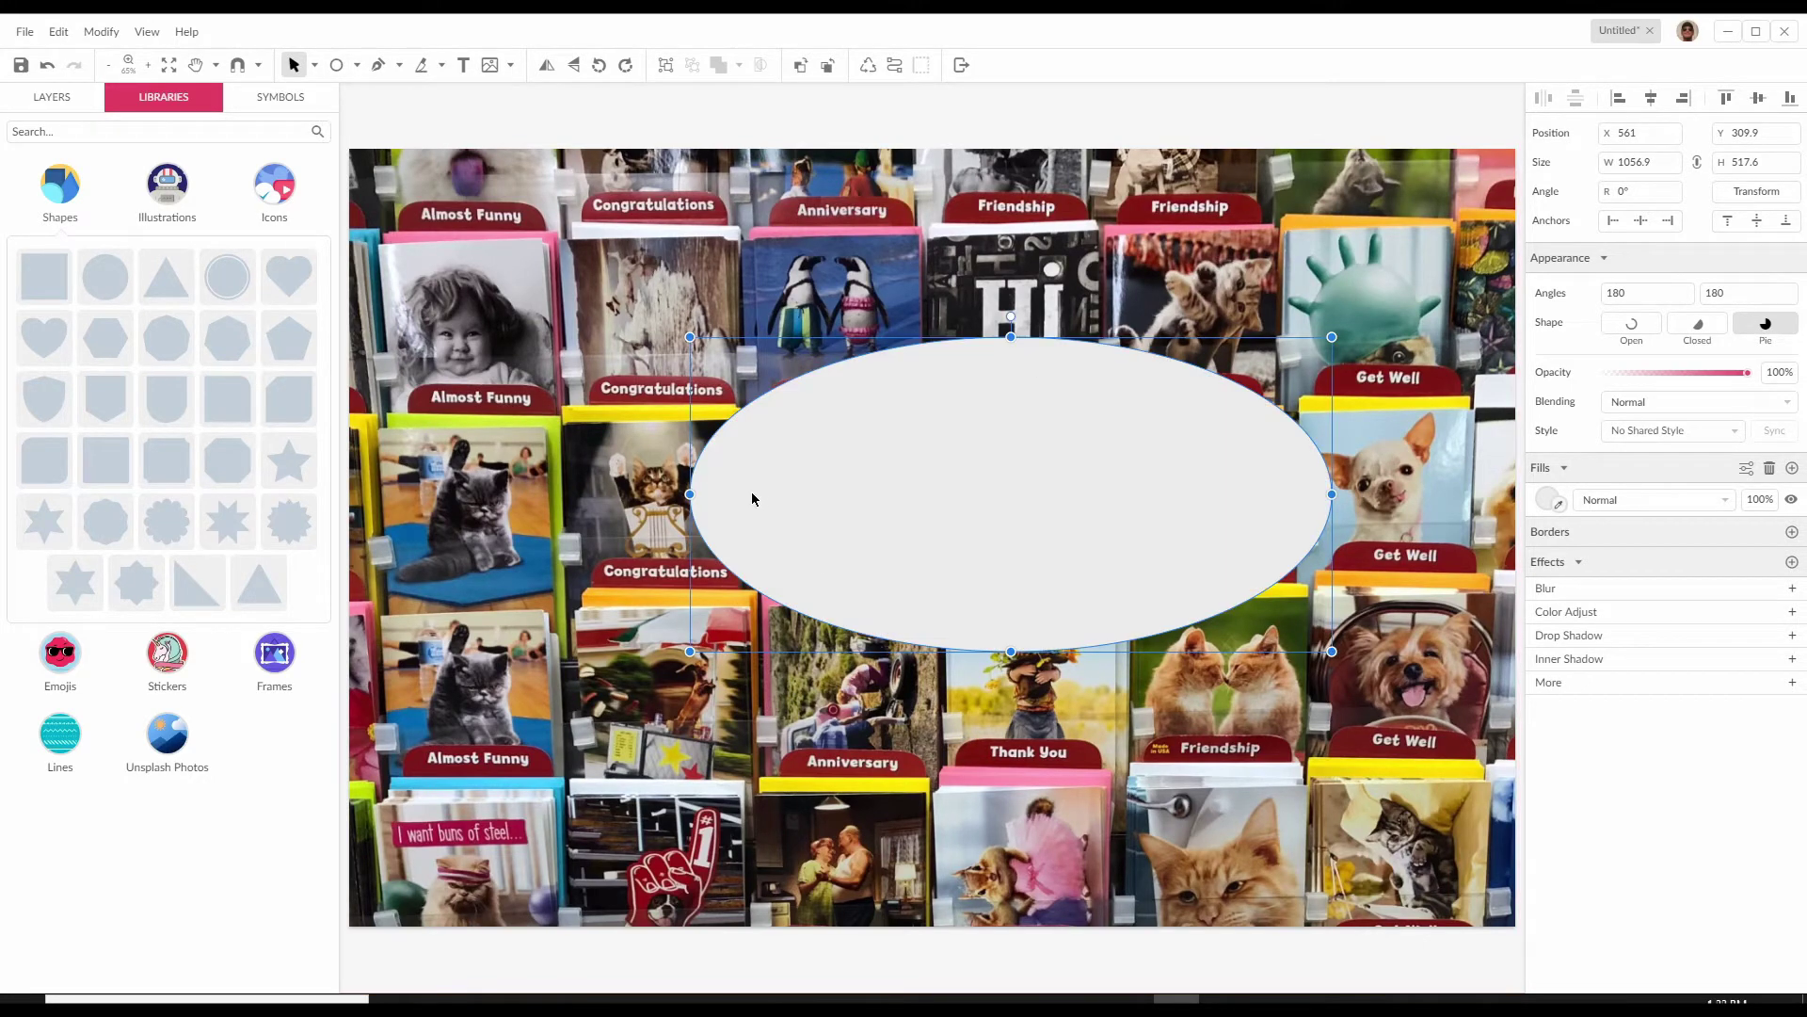
# Mask the card photo with the circle, then undo that mask
pyautogui.click(879, 282)
pyautogui.rightClick(946, 465)
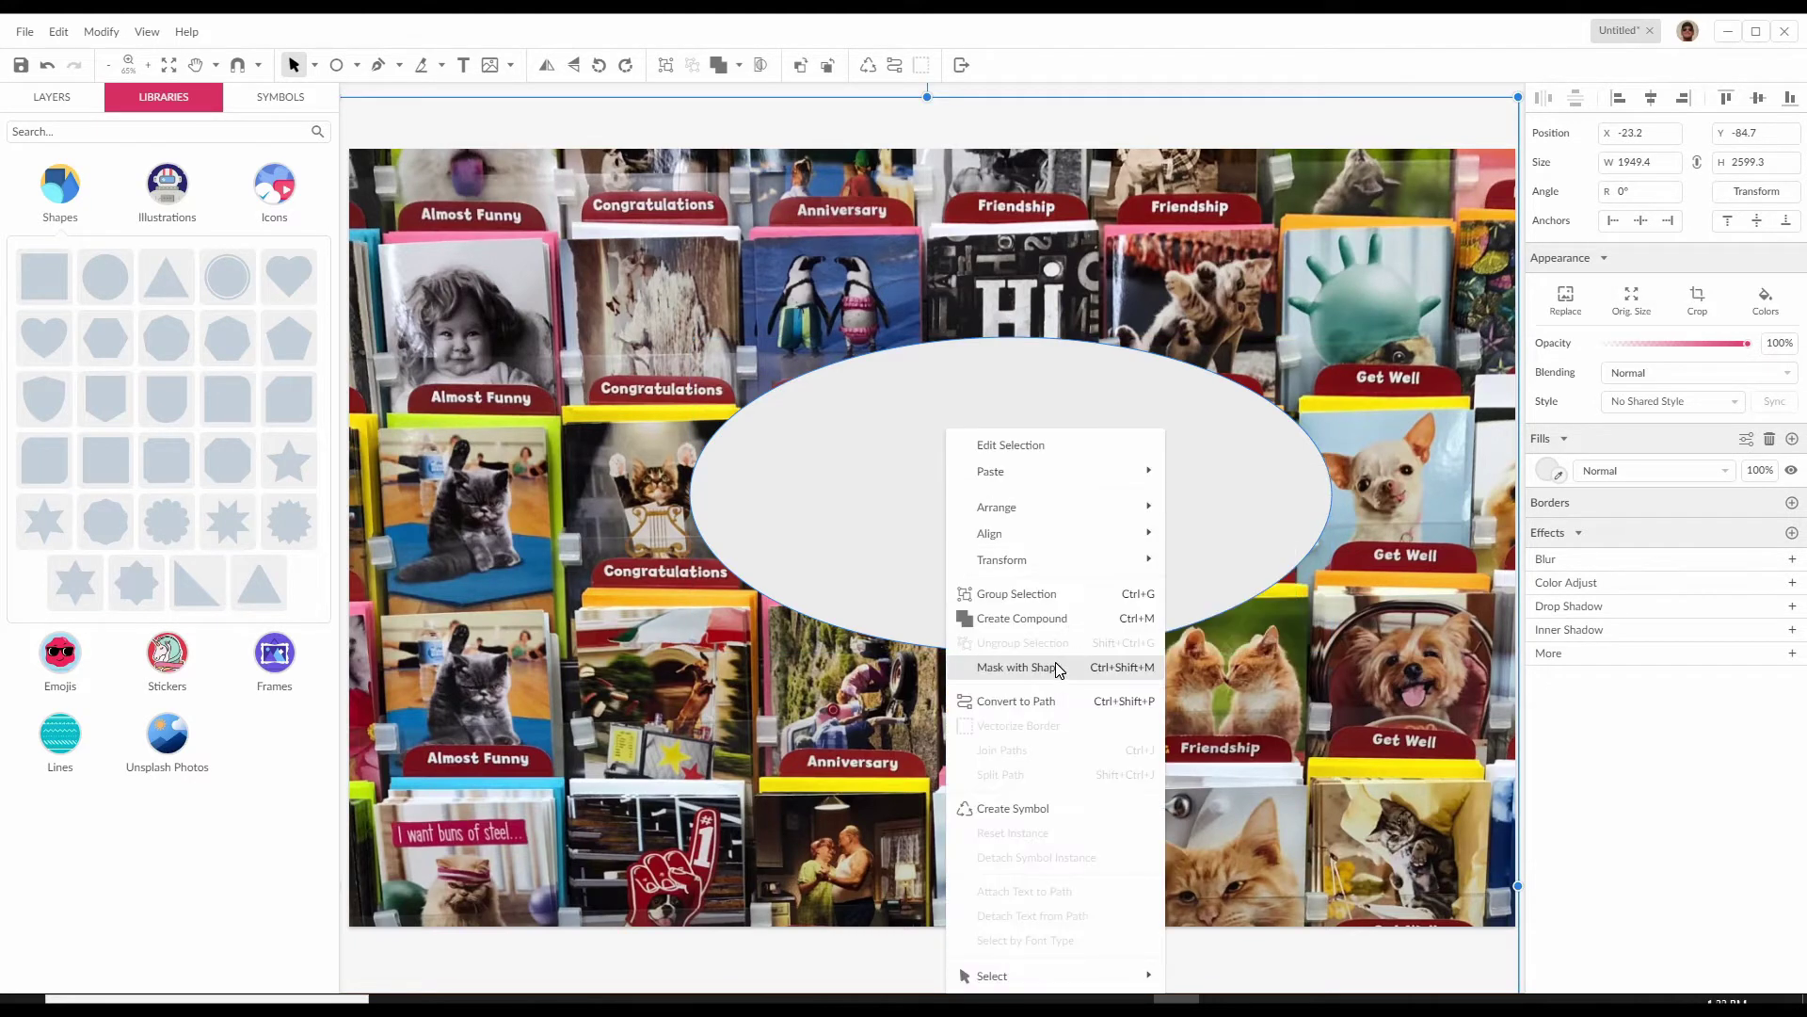
pyautogui.click(1026, 665)
pyautogui.hotkey('ctrl', 'z')
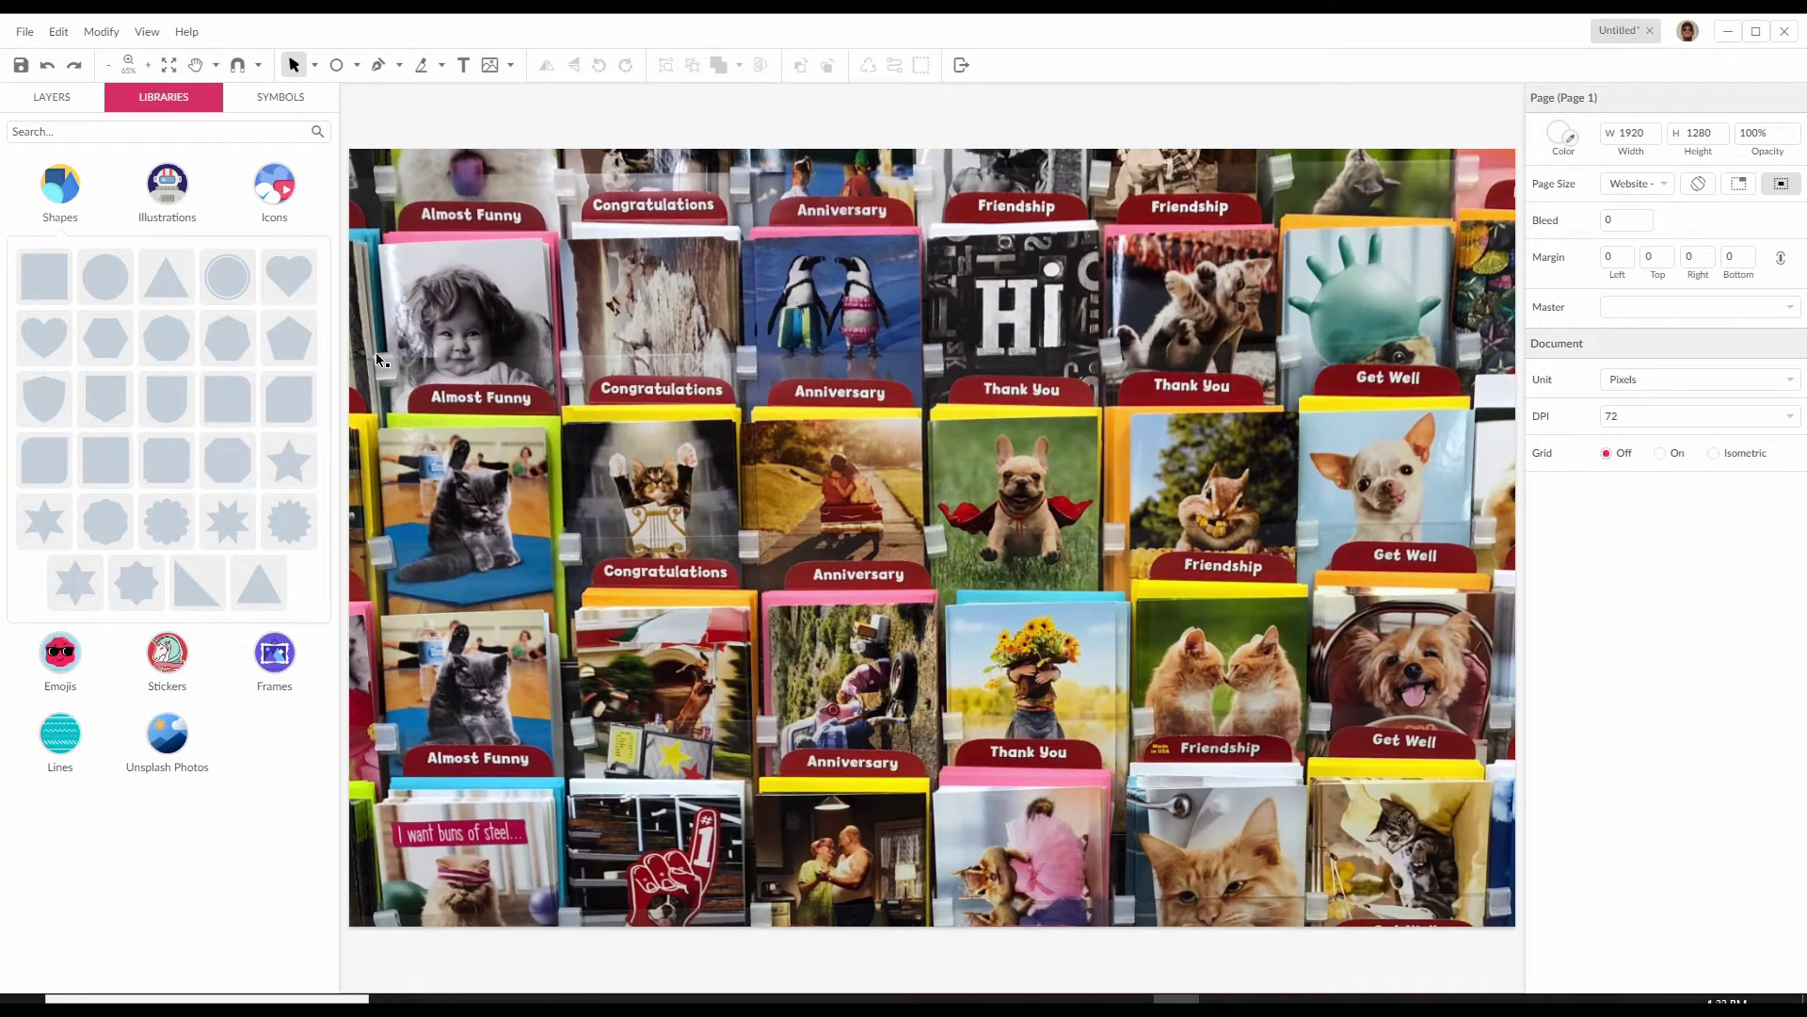
# Draw a circle in the middle of the card photo
pyautogui.click(375, 352)
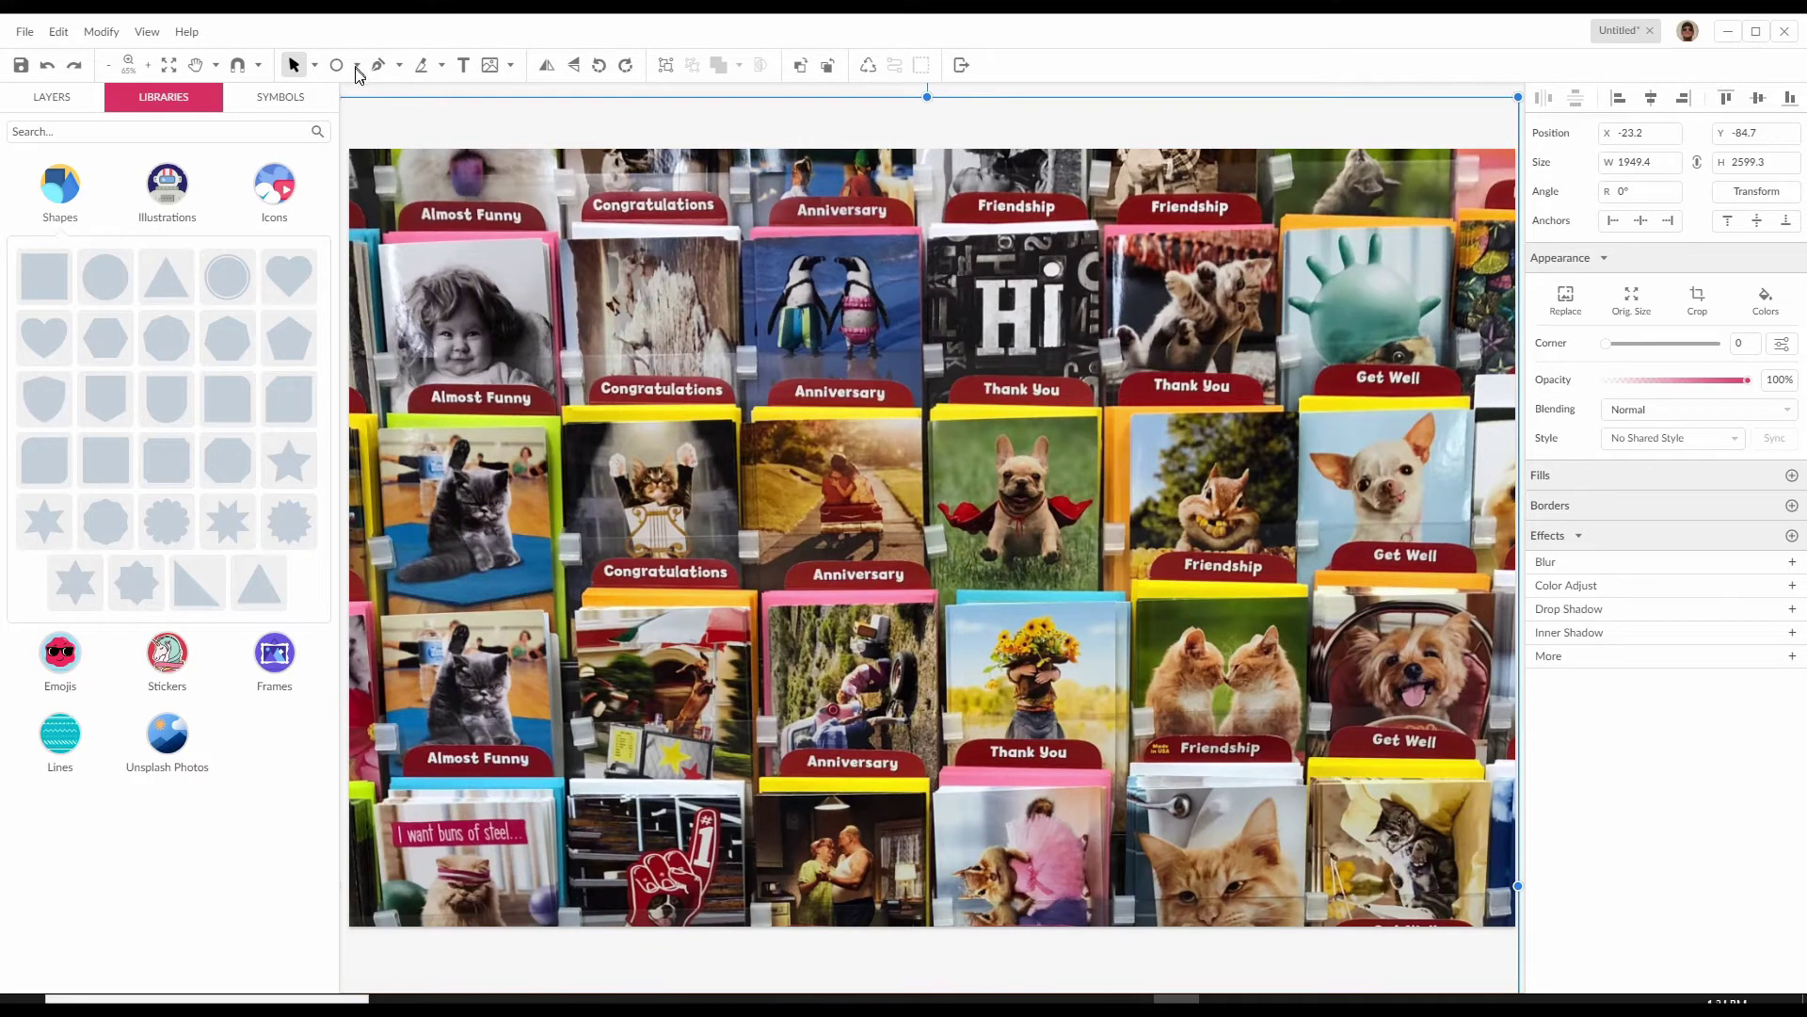
pyautogui.click(336, 65)
pyautogui.moveTo(867, 346); pyautogui.dragTo(1144, 624)
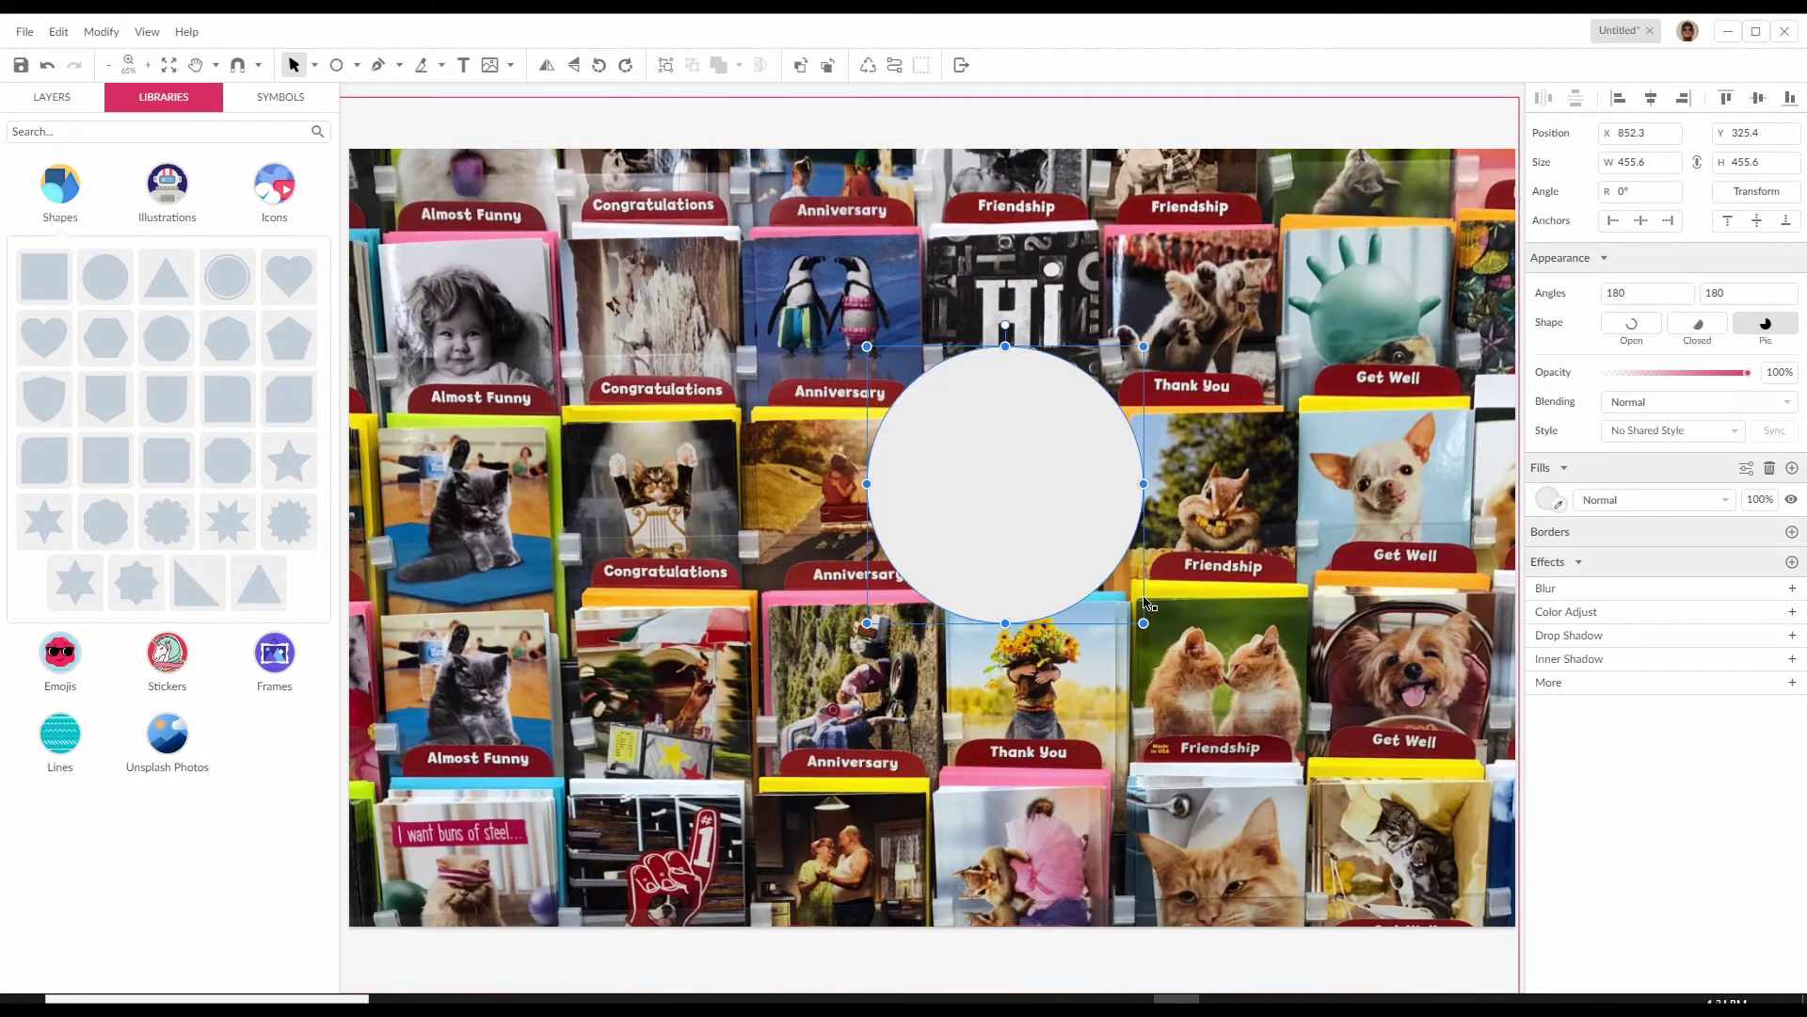
# Draw a 677.2 × 292.9 px rectangle overlapping the circle's bottom and select both shapes
pyautogui.click(357, 66)
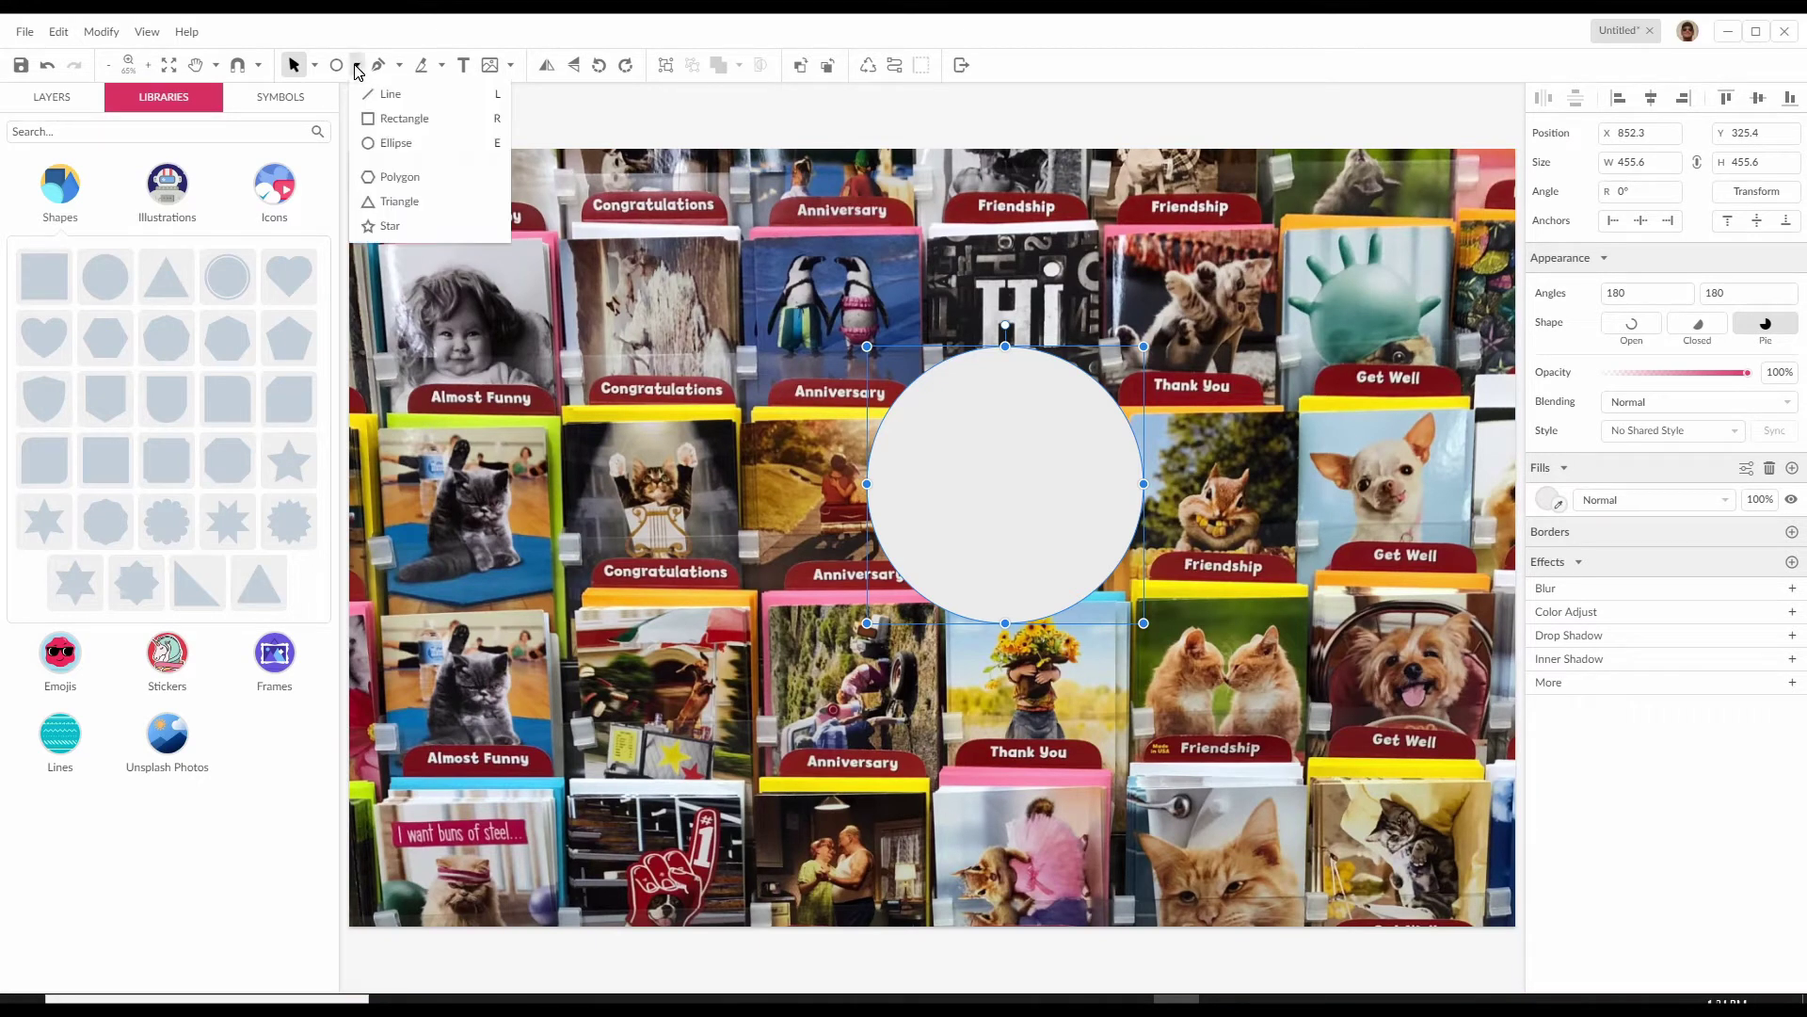
pyautogui.click(388, 120)
pyautogui.moveTo(812, 647); pyautogui.dragTo(1223, 825)
pyautogui.click(1265, 769)
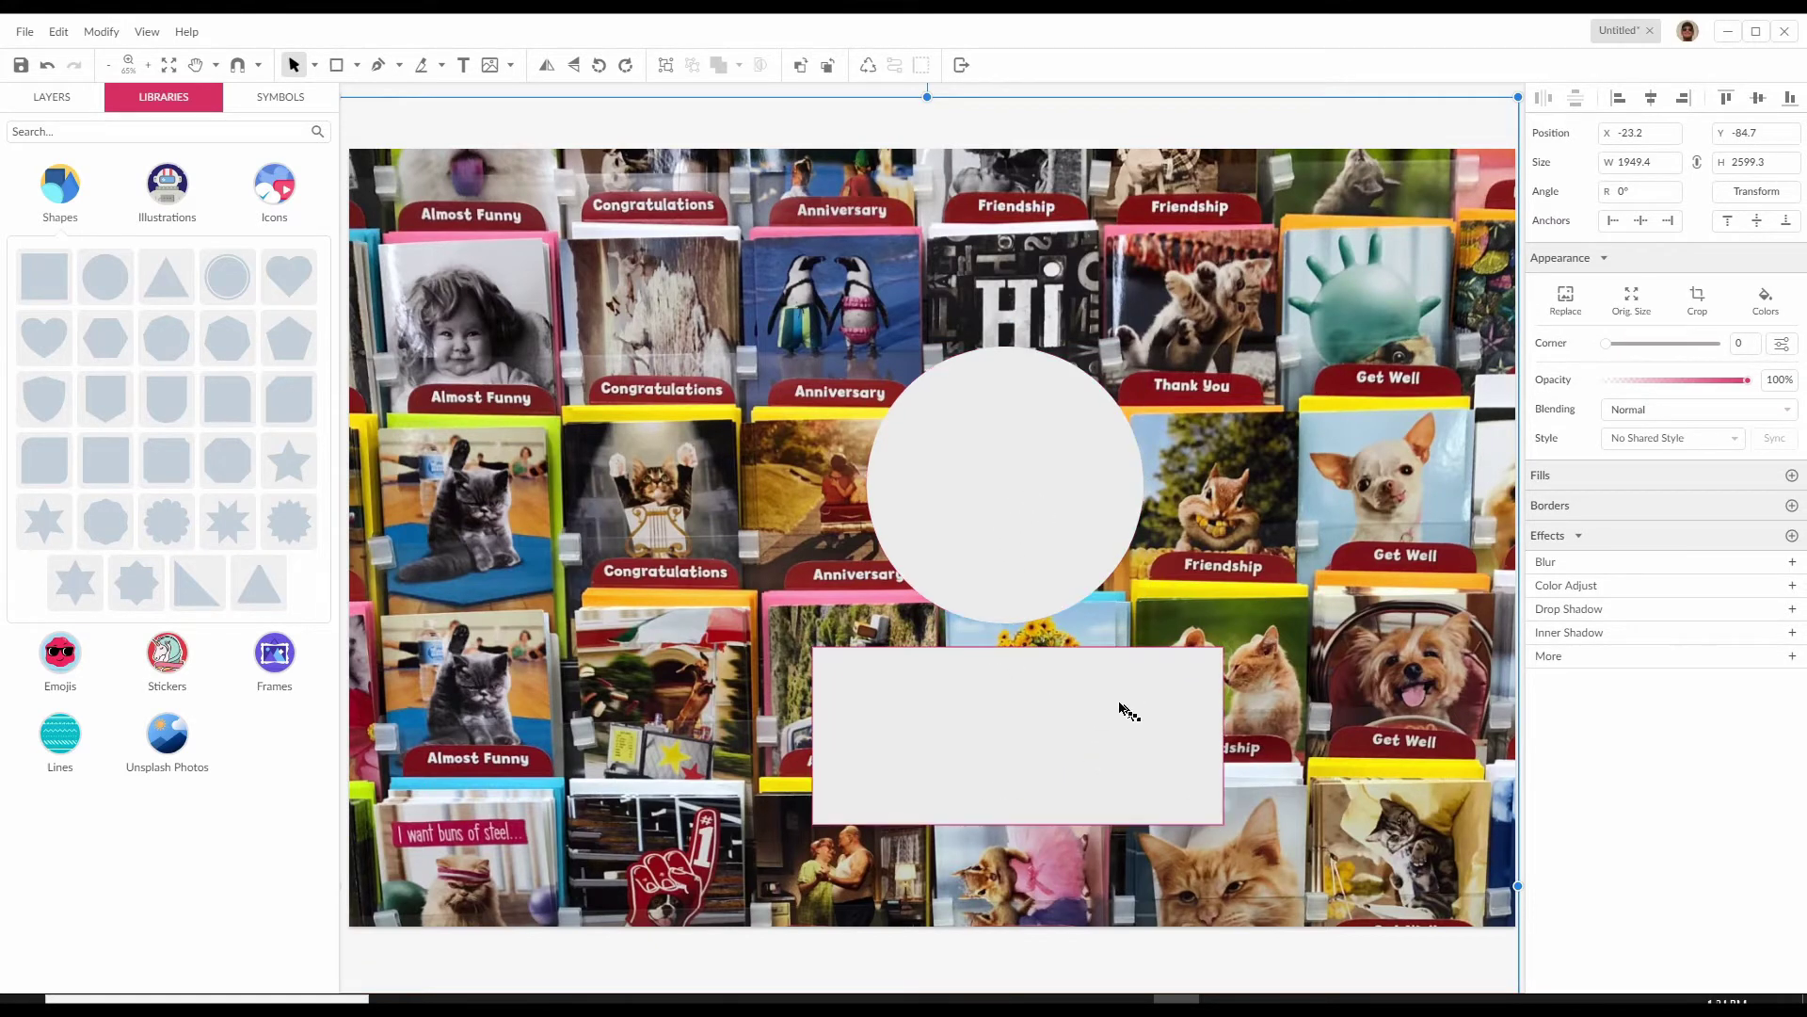
pyautogui.moveTo(1073, 740); pyautogui.dragTo(1064, 694)
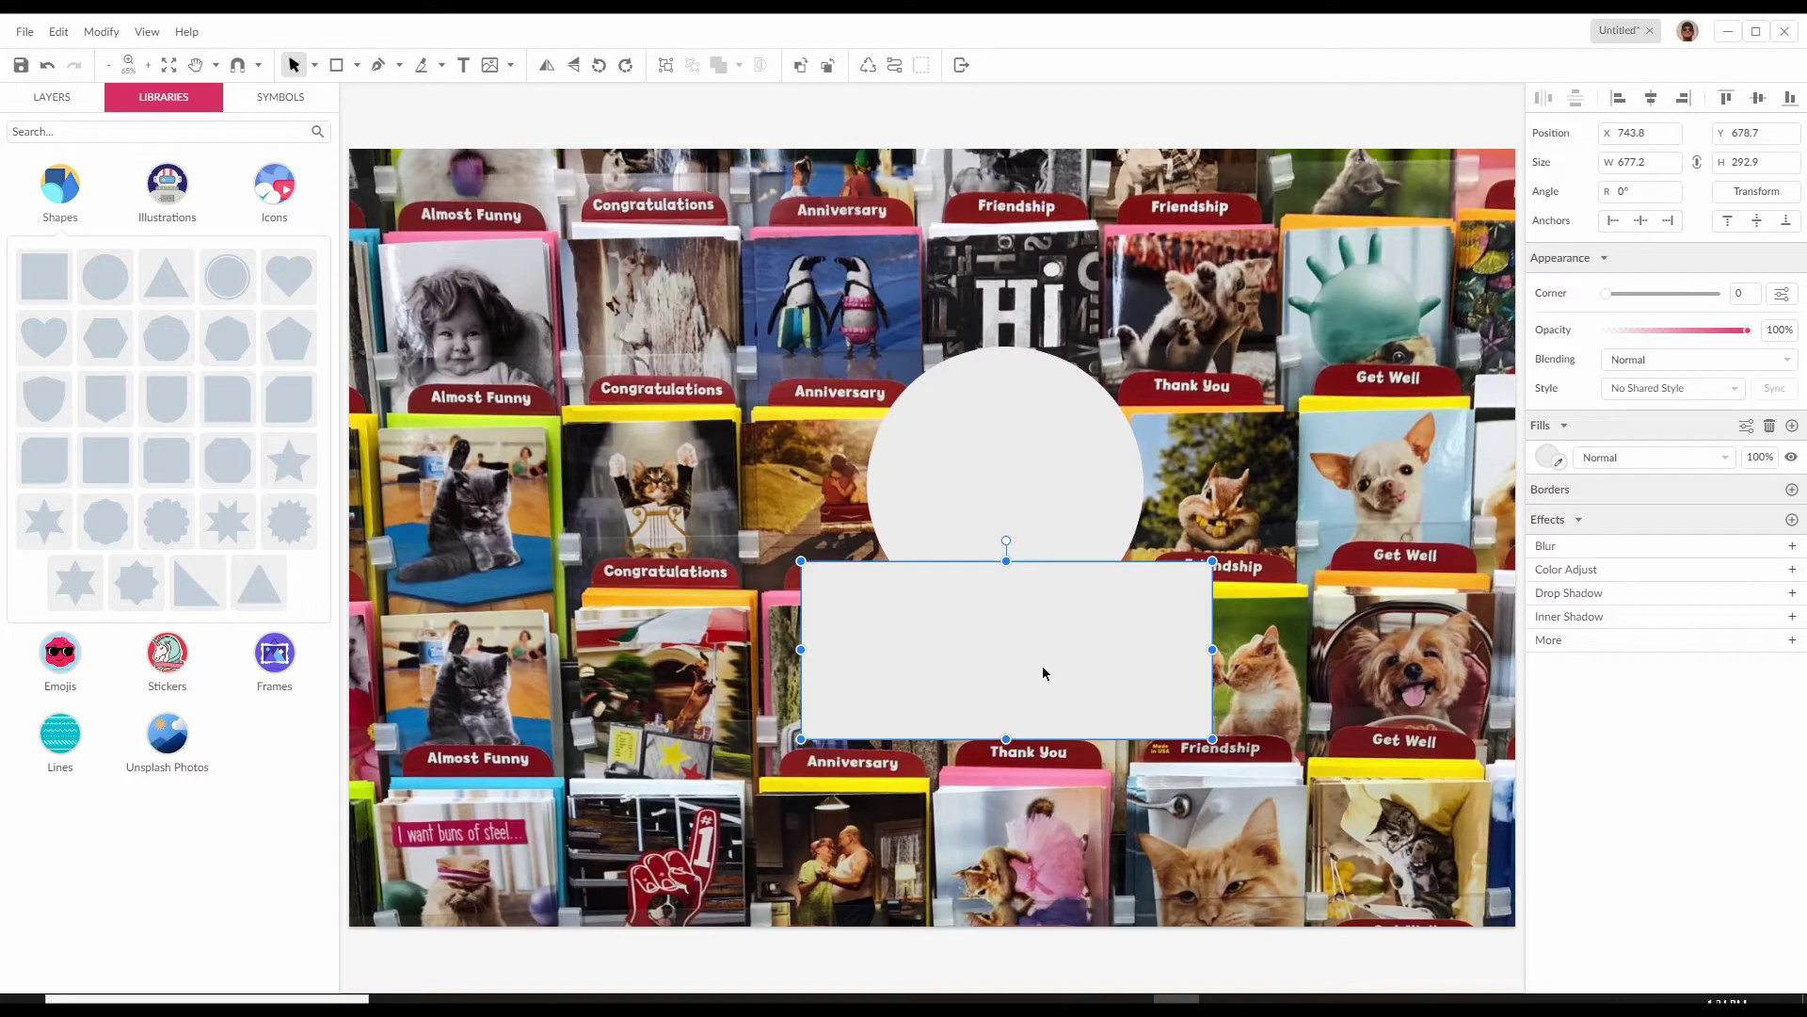
pyautogui.click(1010, 490)
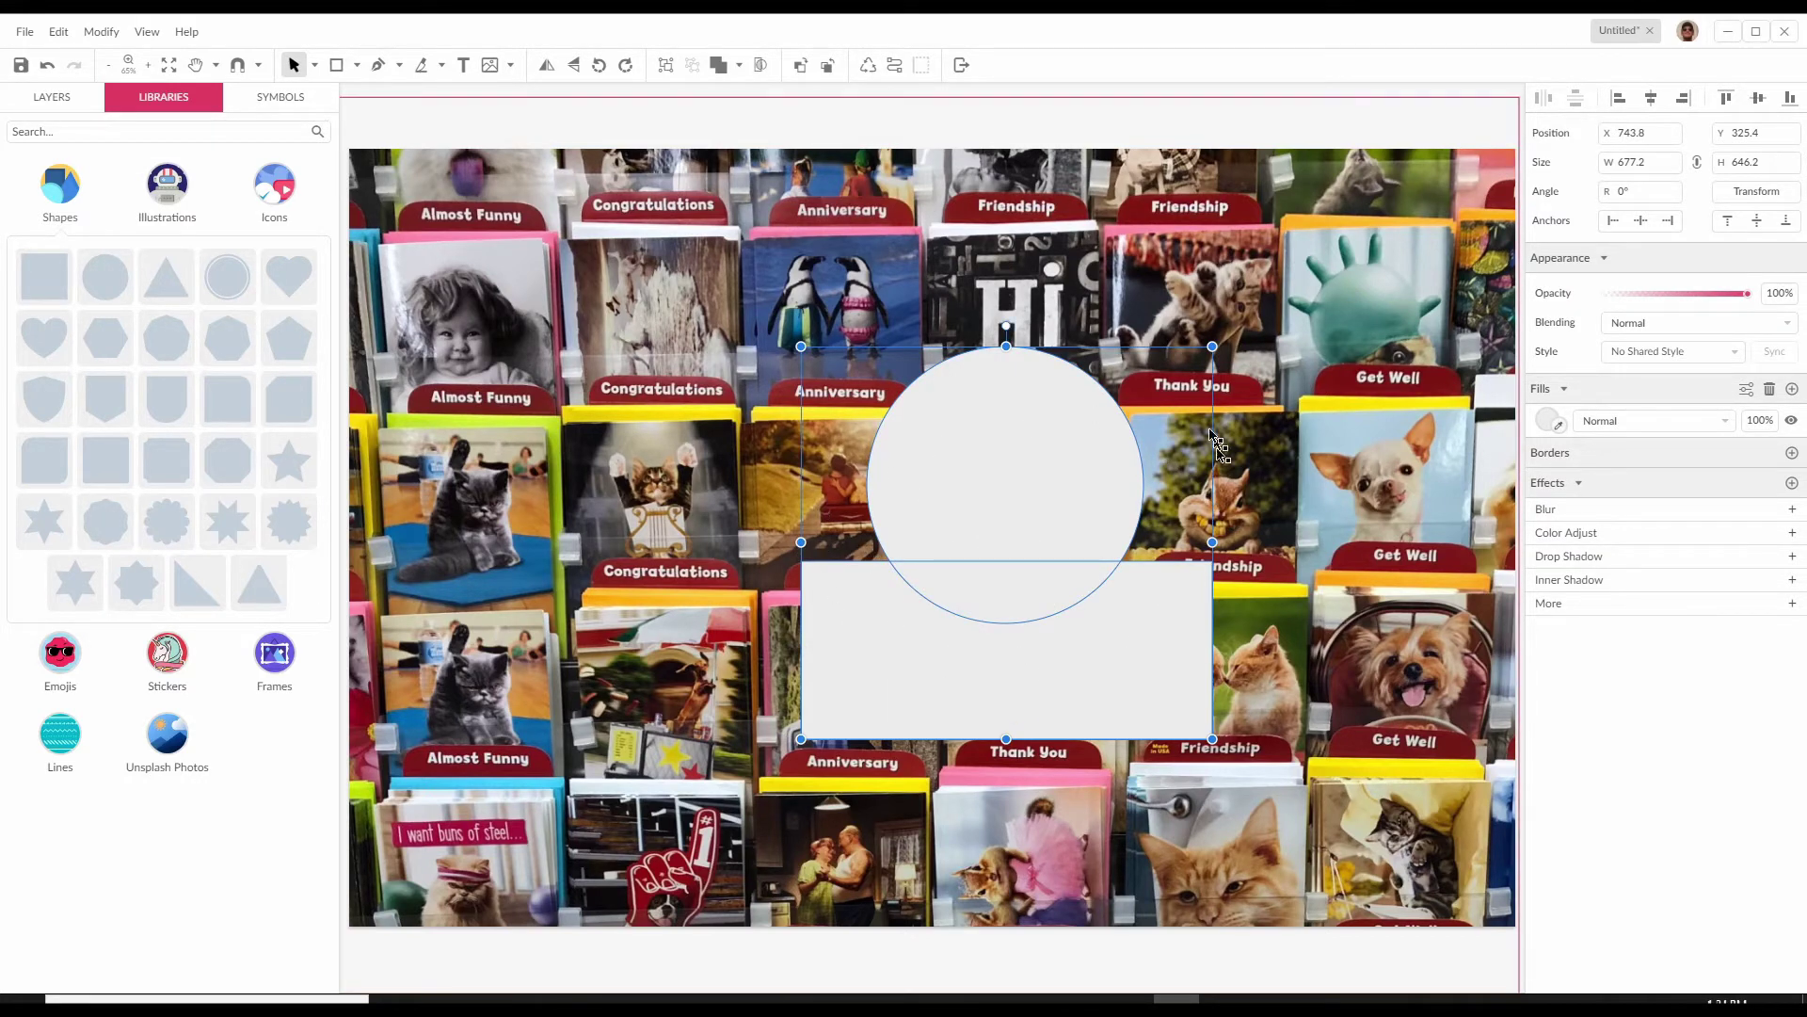
pyautogui.rightClick(1006, 483)
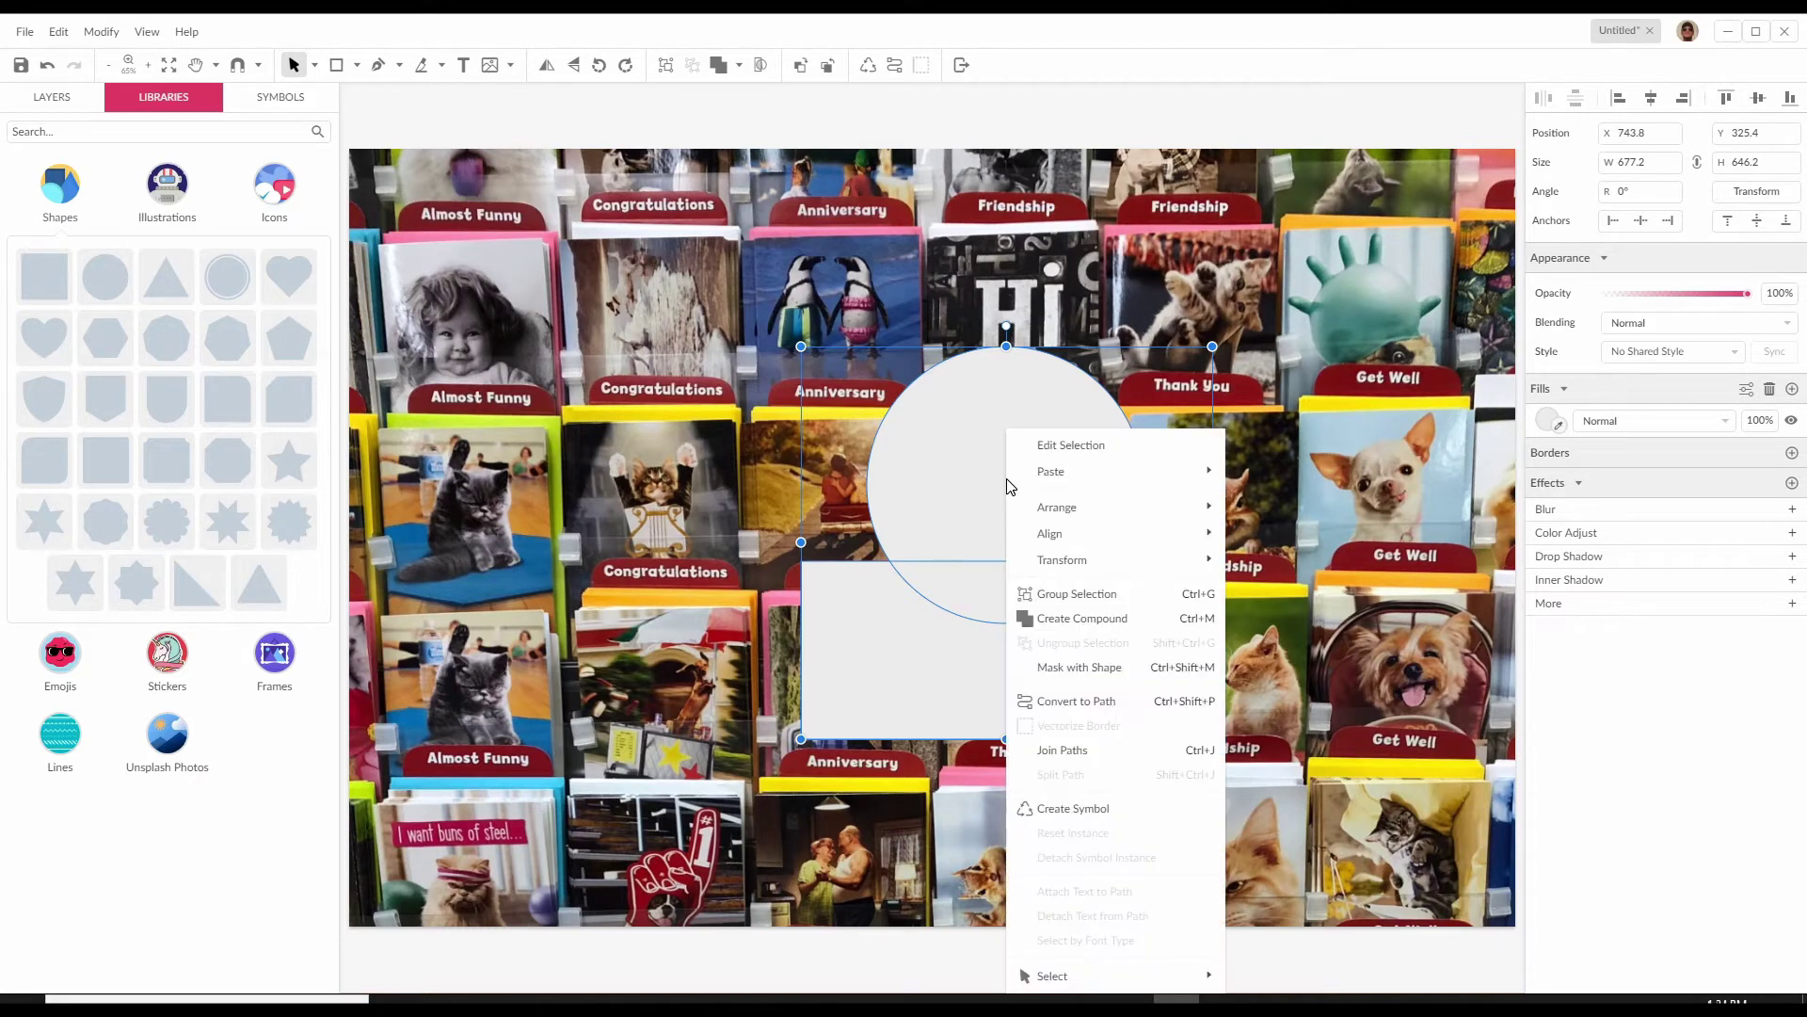
# Combine the circle and rectangle into a compound and convert it to one 677.2 × 646.2 px path
pyautogui.click(1078, 618)
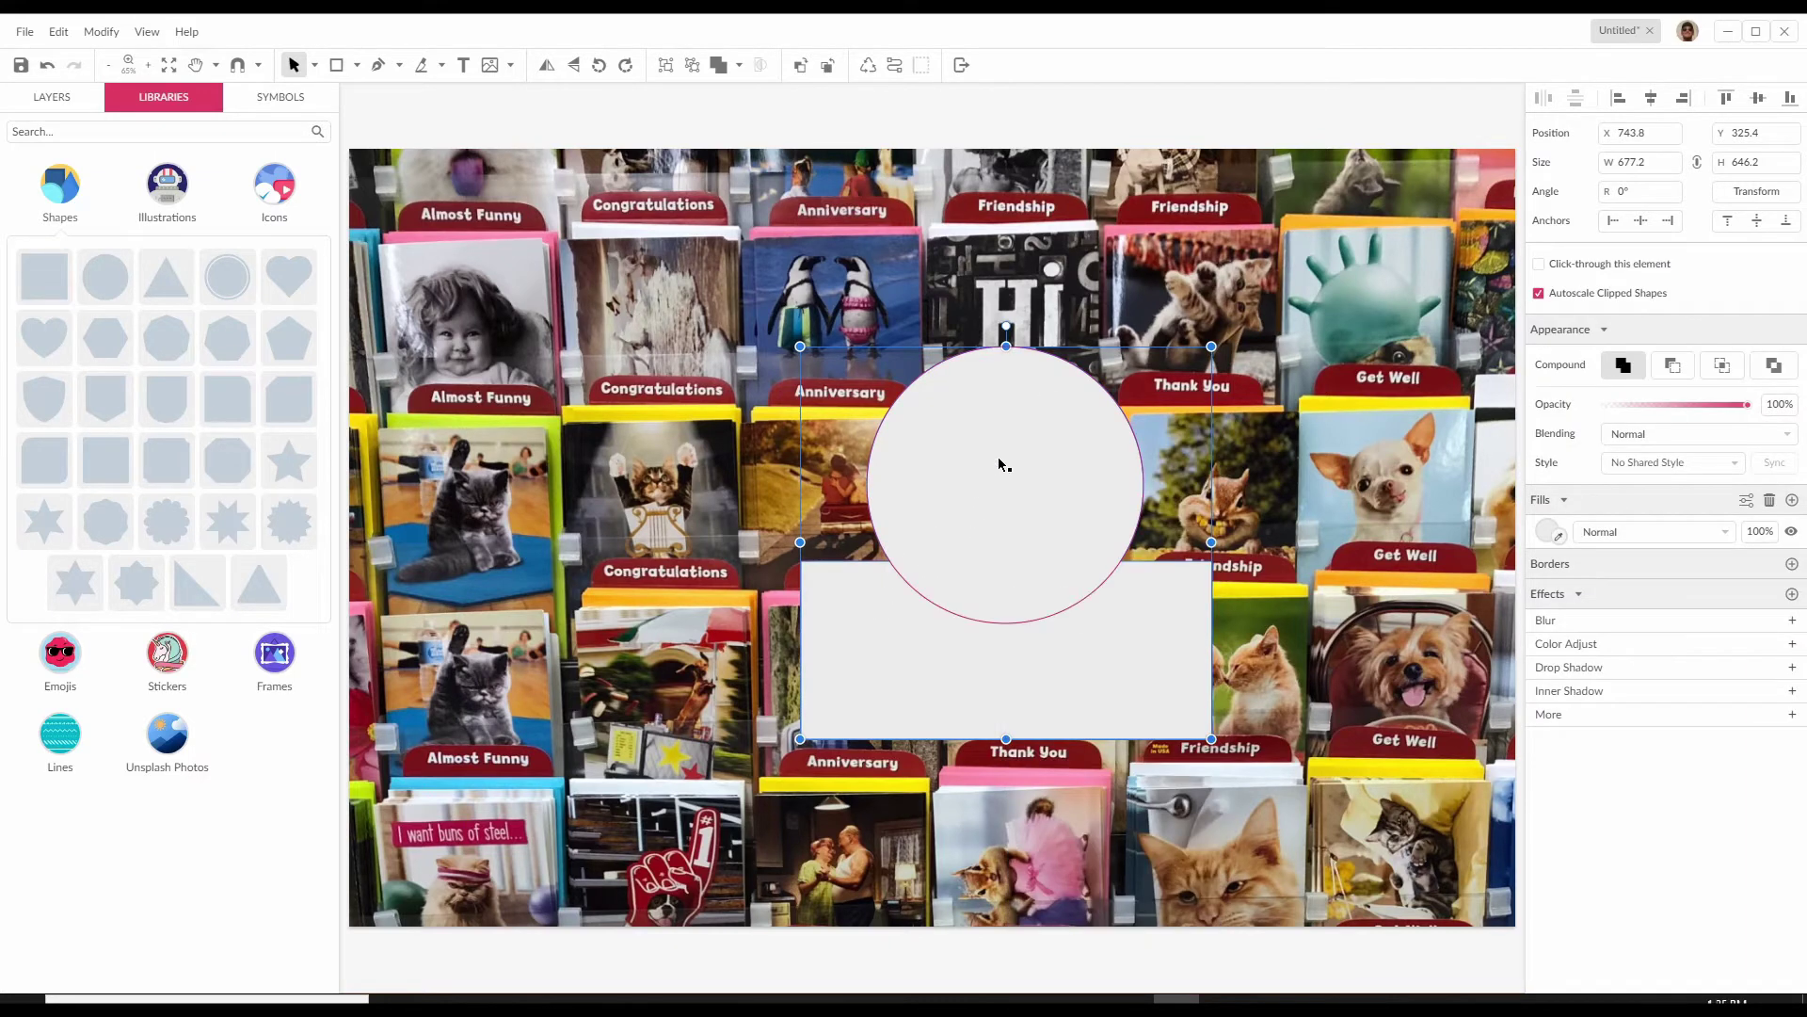
pyautogui.moveTo(998, 464); pyautogui.dragTo(956, 632)
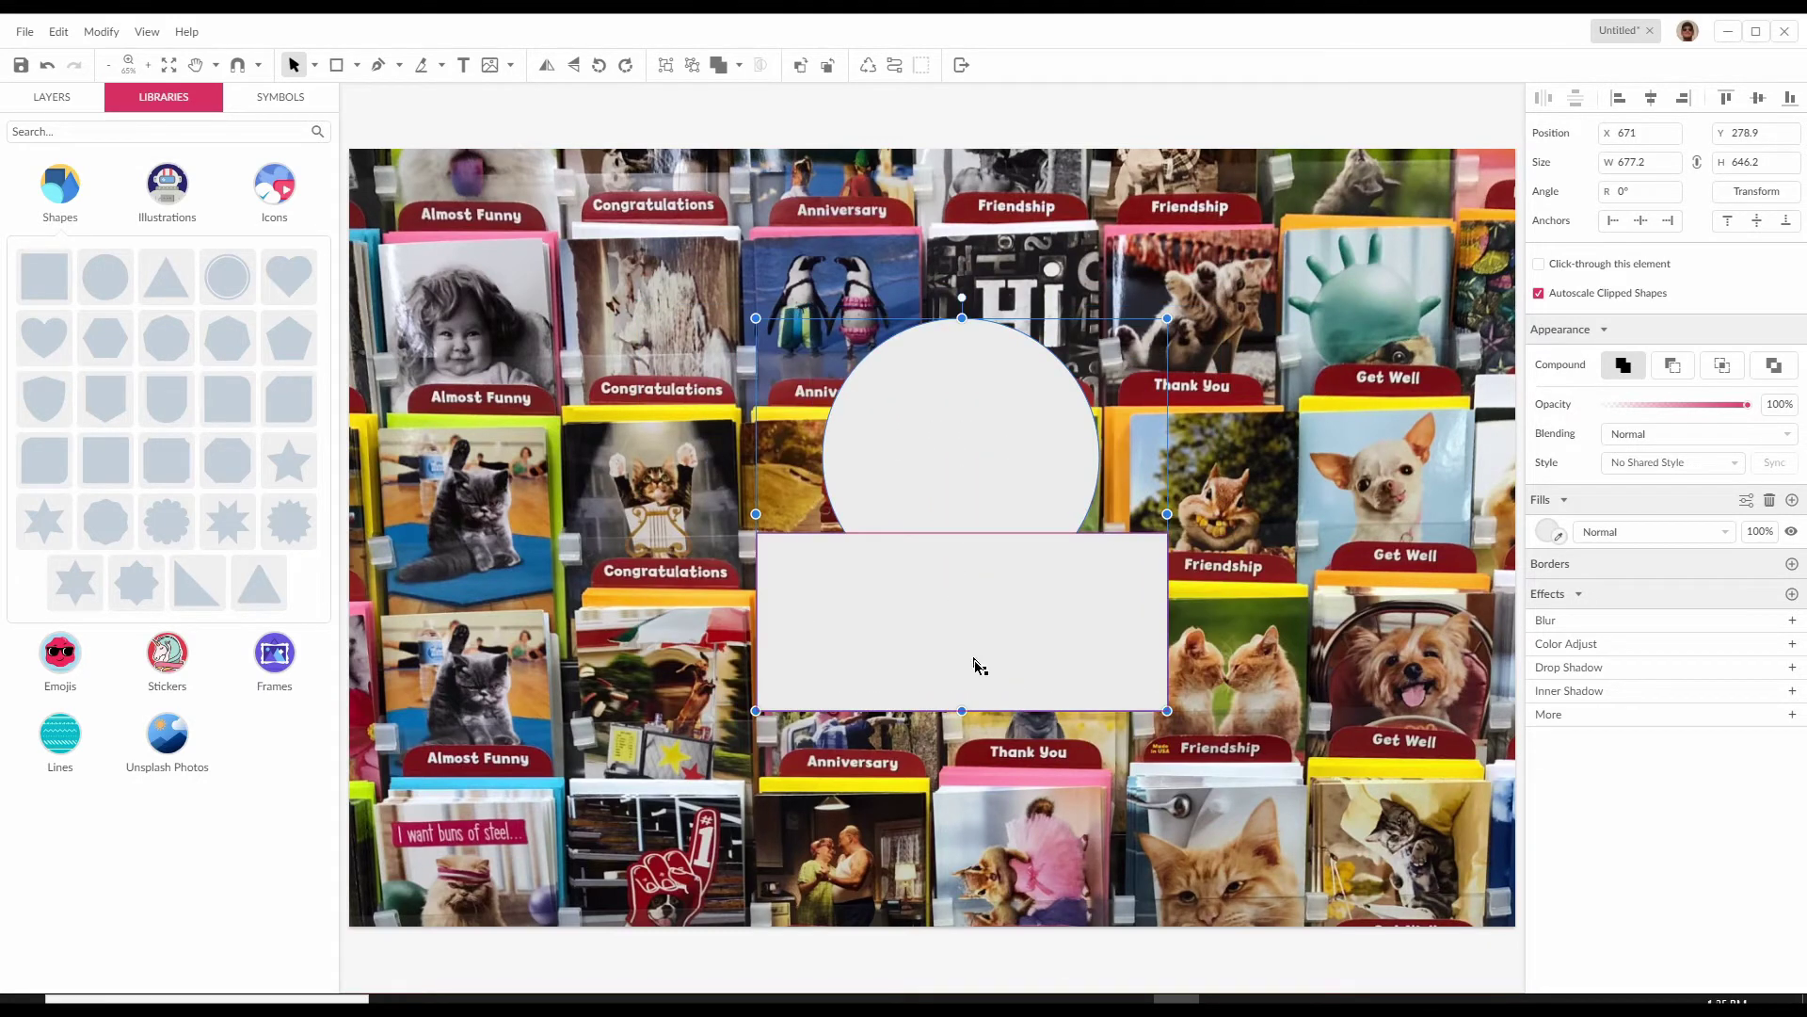
pyautogui.rightClick(950, 476)
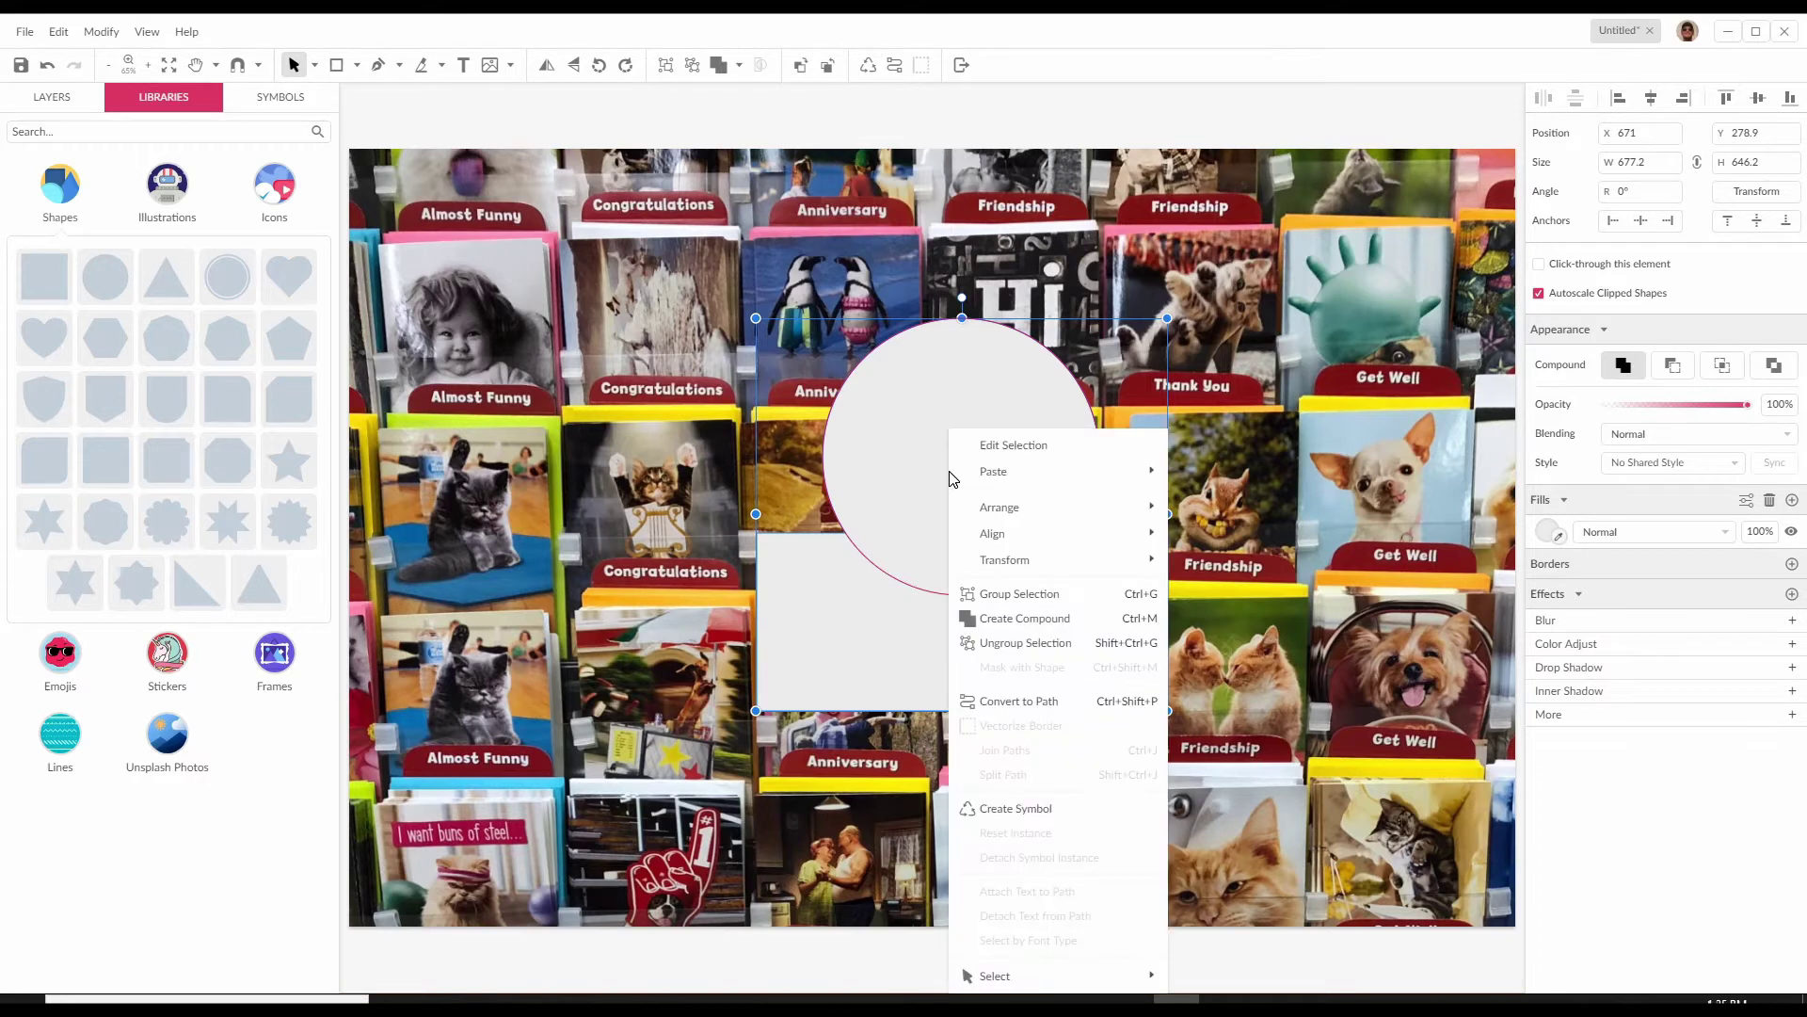
pyautogui.click(1013, 701)
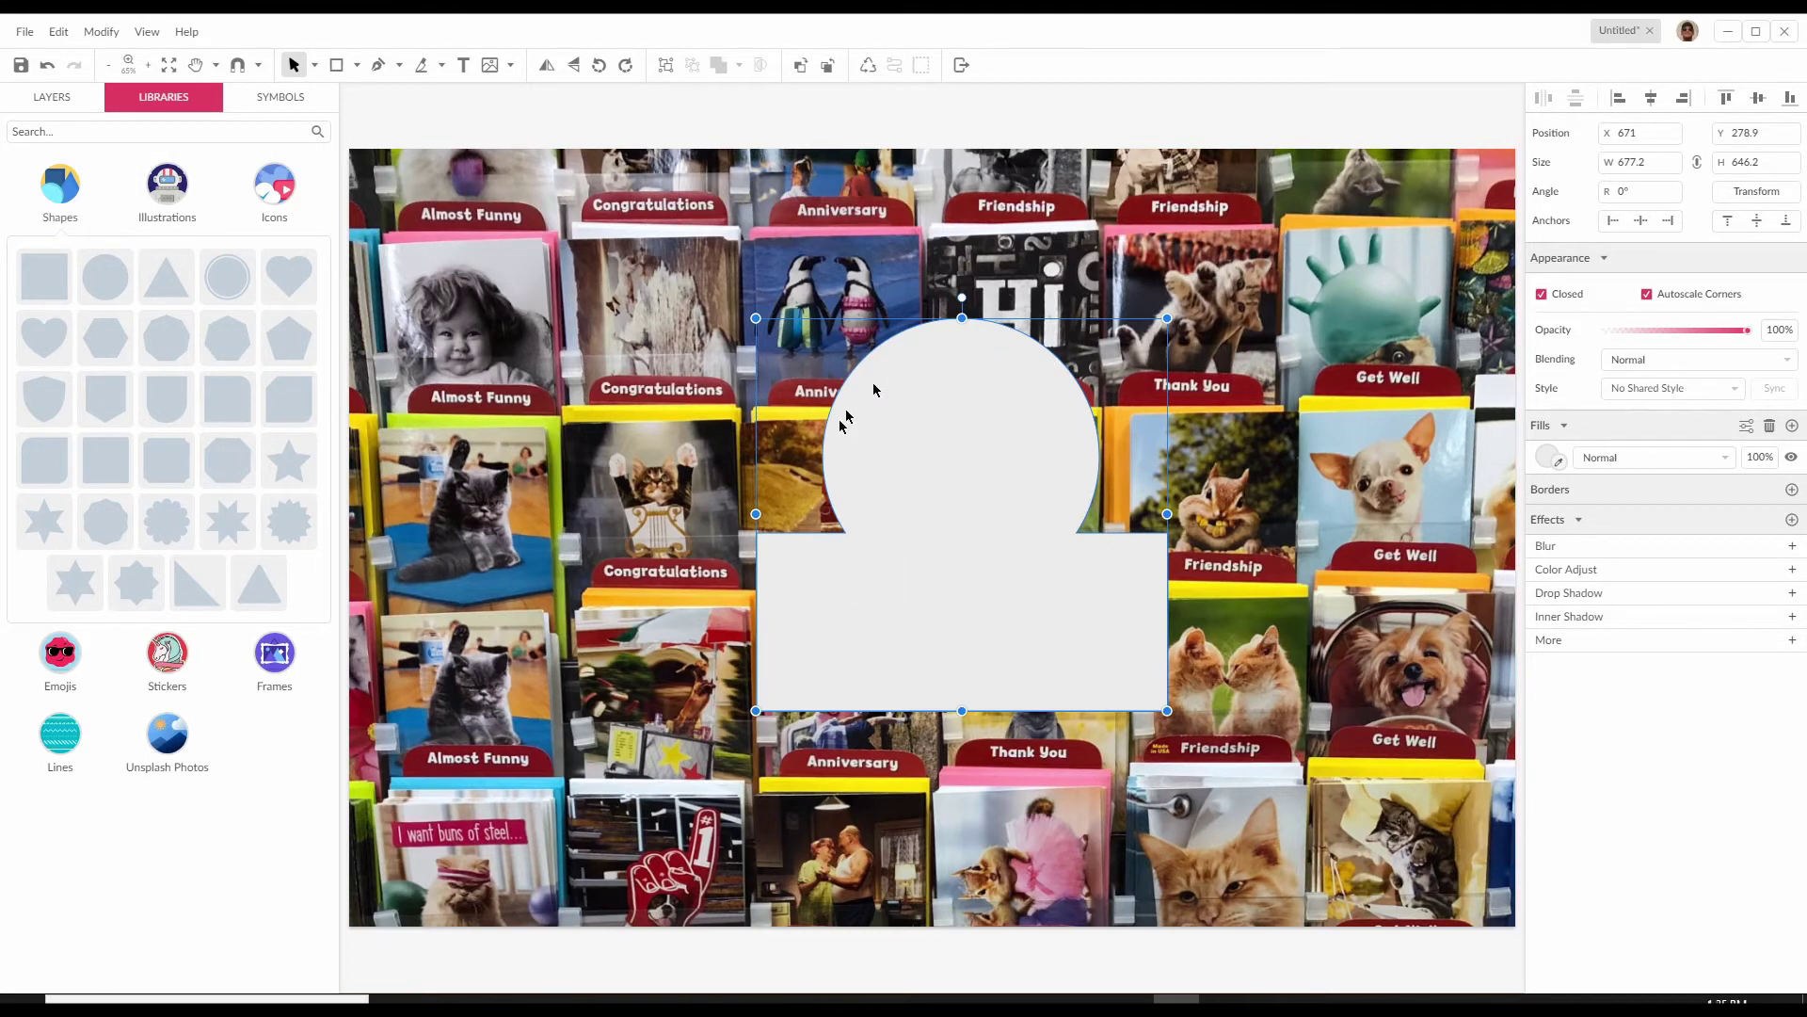
pyautogui.moveTo(1026, 477); pyautogui.dragTo(990, 493)
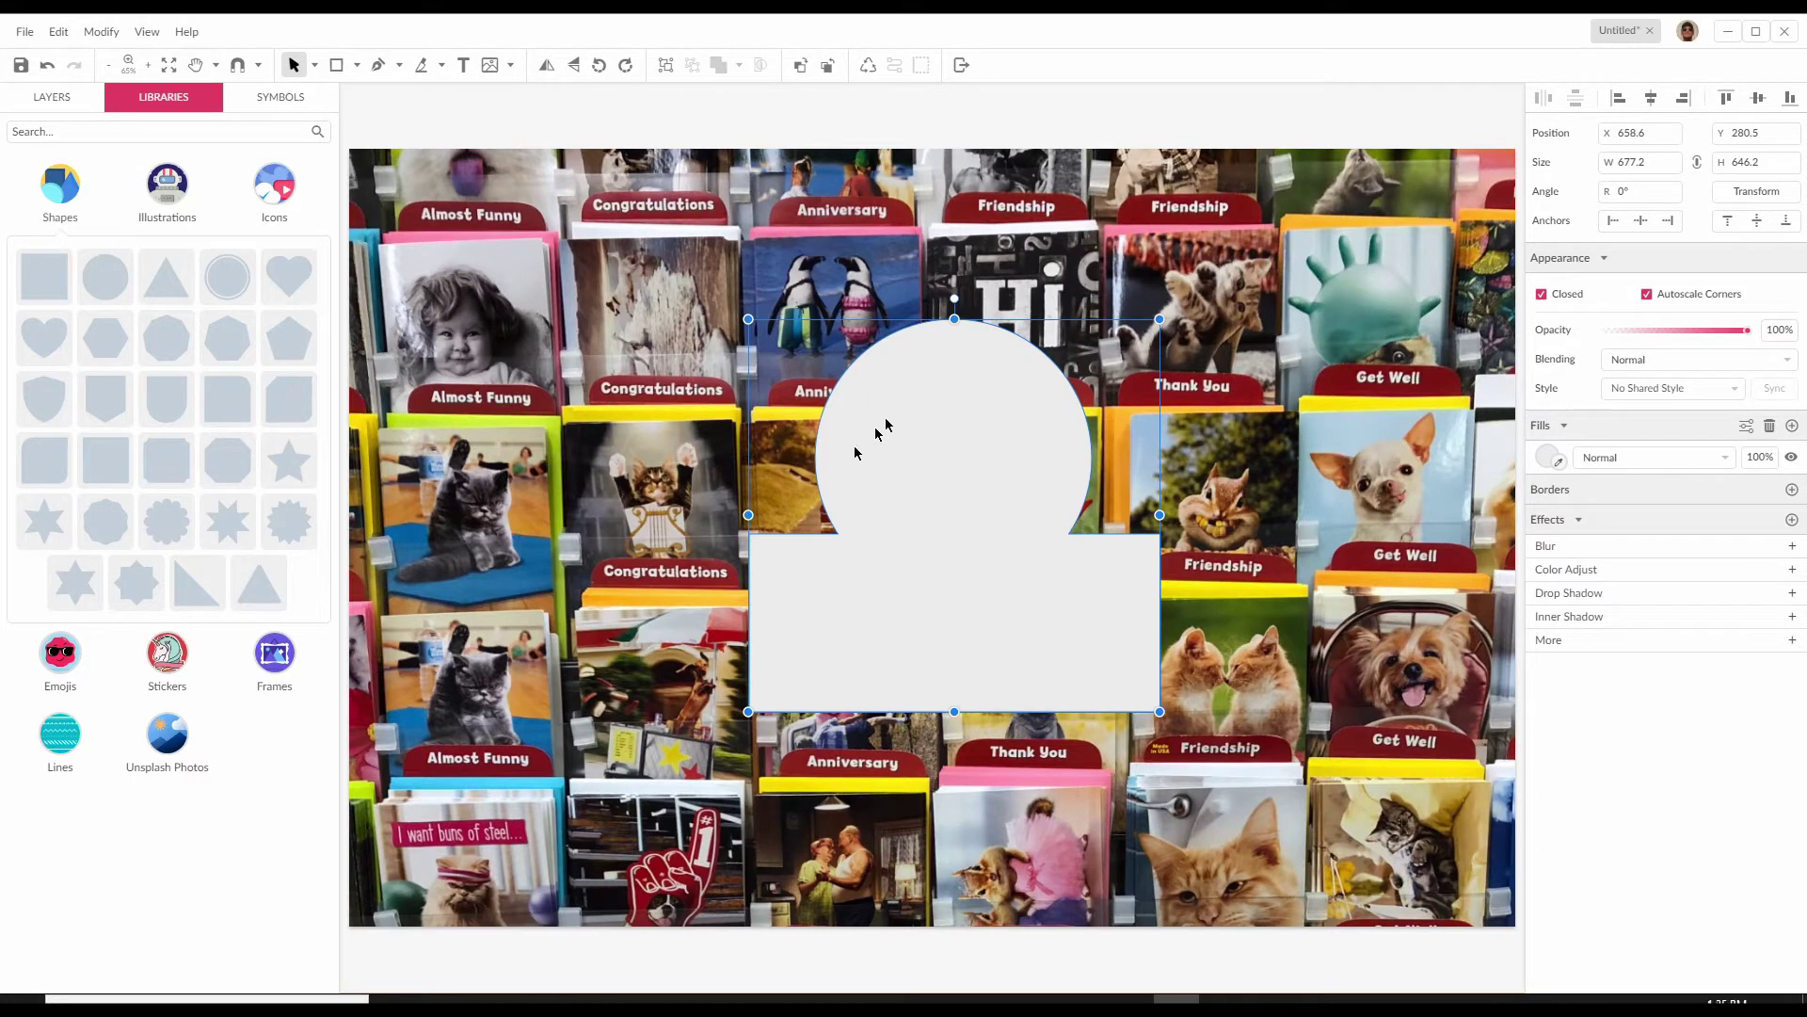
# Mask the card photo with the merged shape to show the bulldog Thank You card
pyautogui.moveTo(863, 599); pyautogui.dragTo(913, 615)
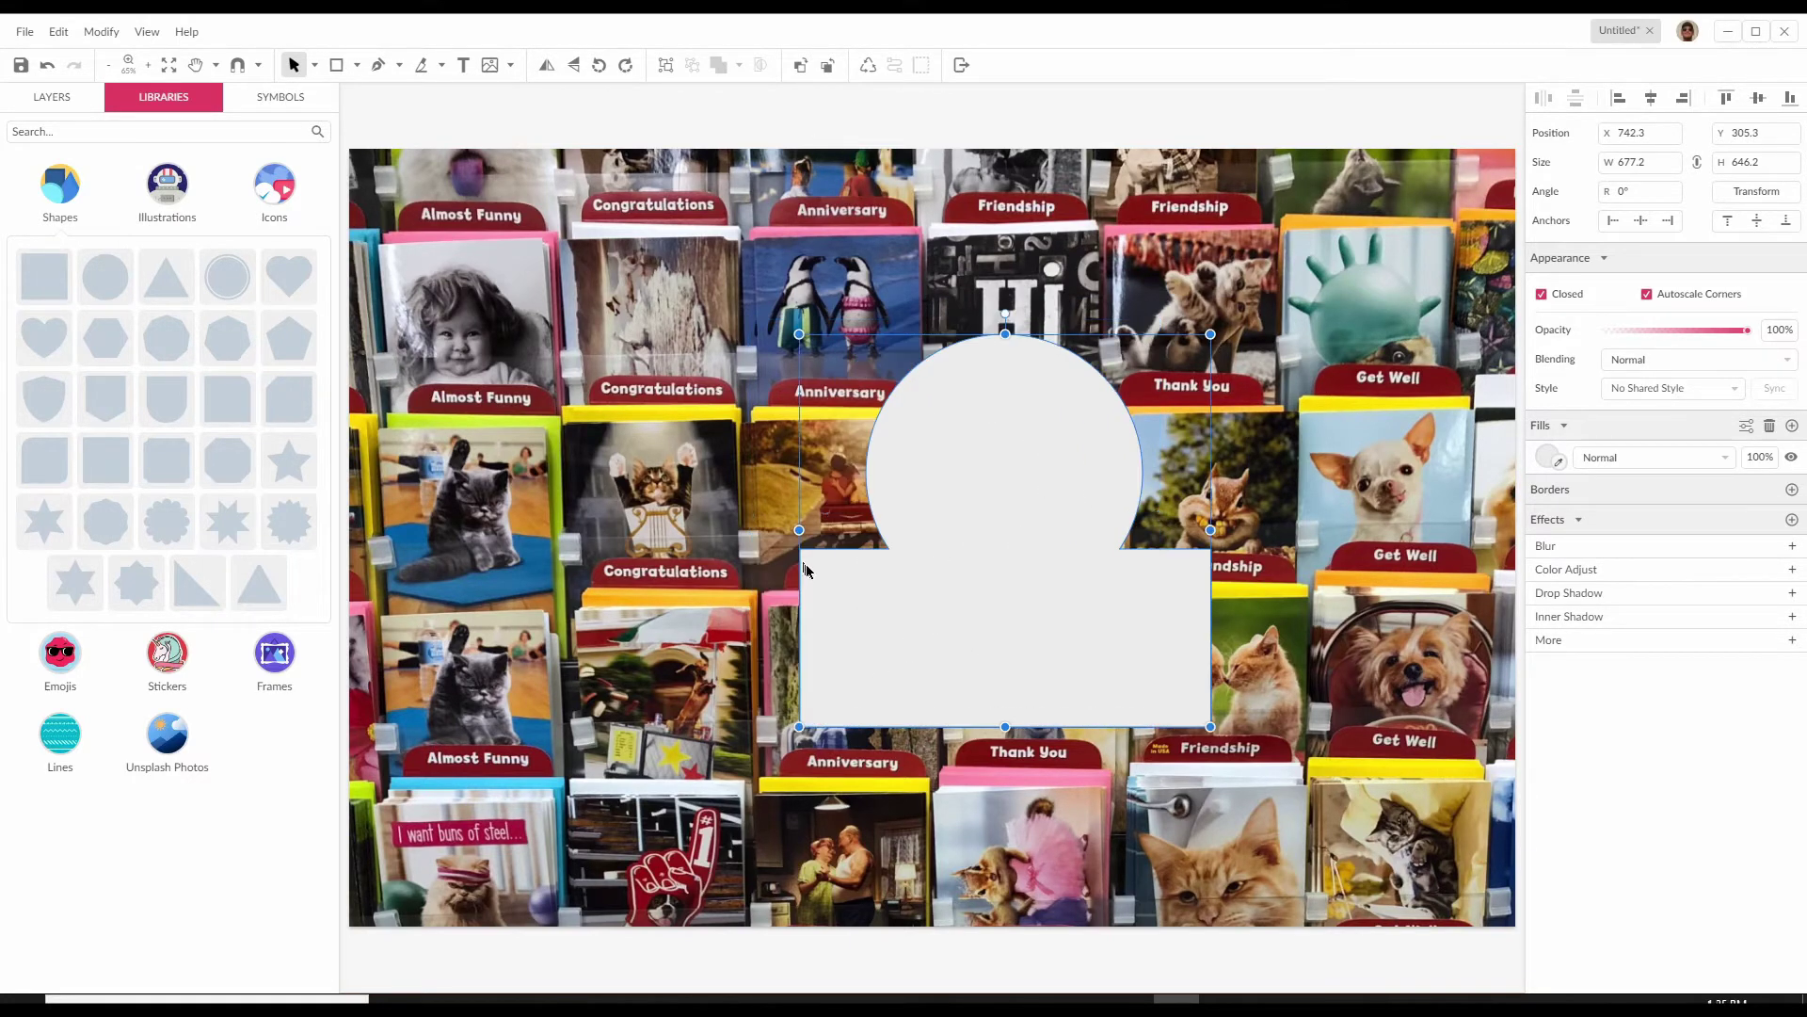
pyautogui.click(715, 423)
pyautogui.rightClick(976, 480)
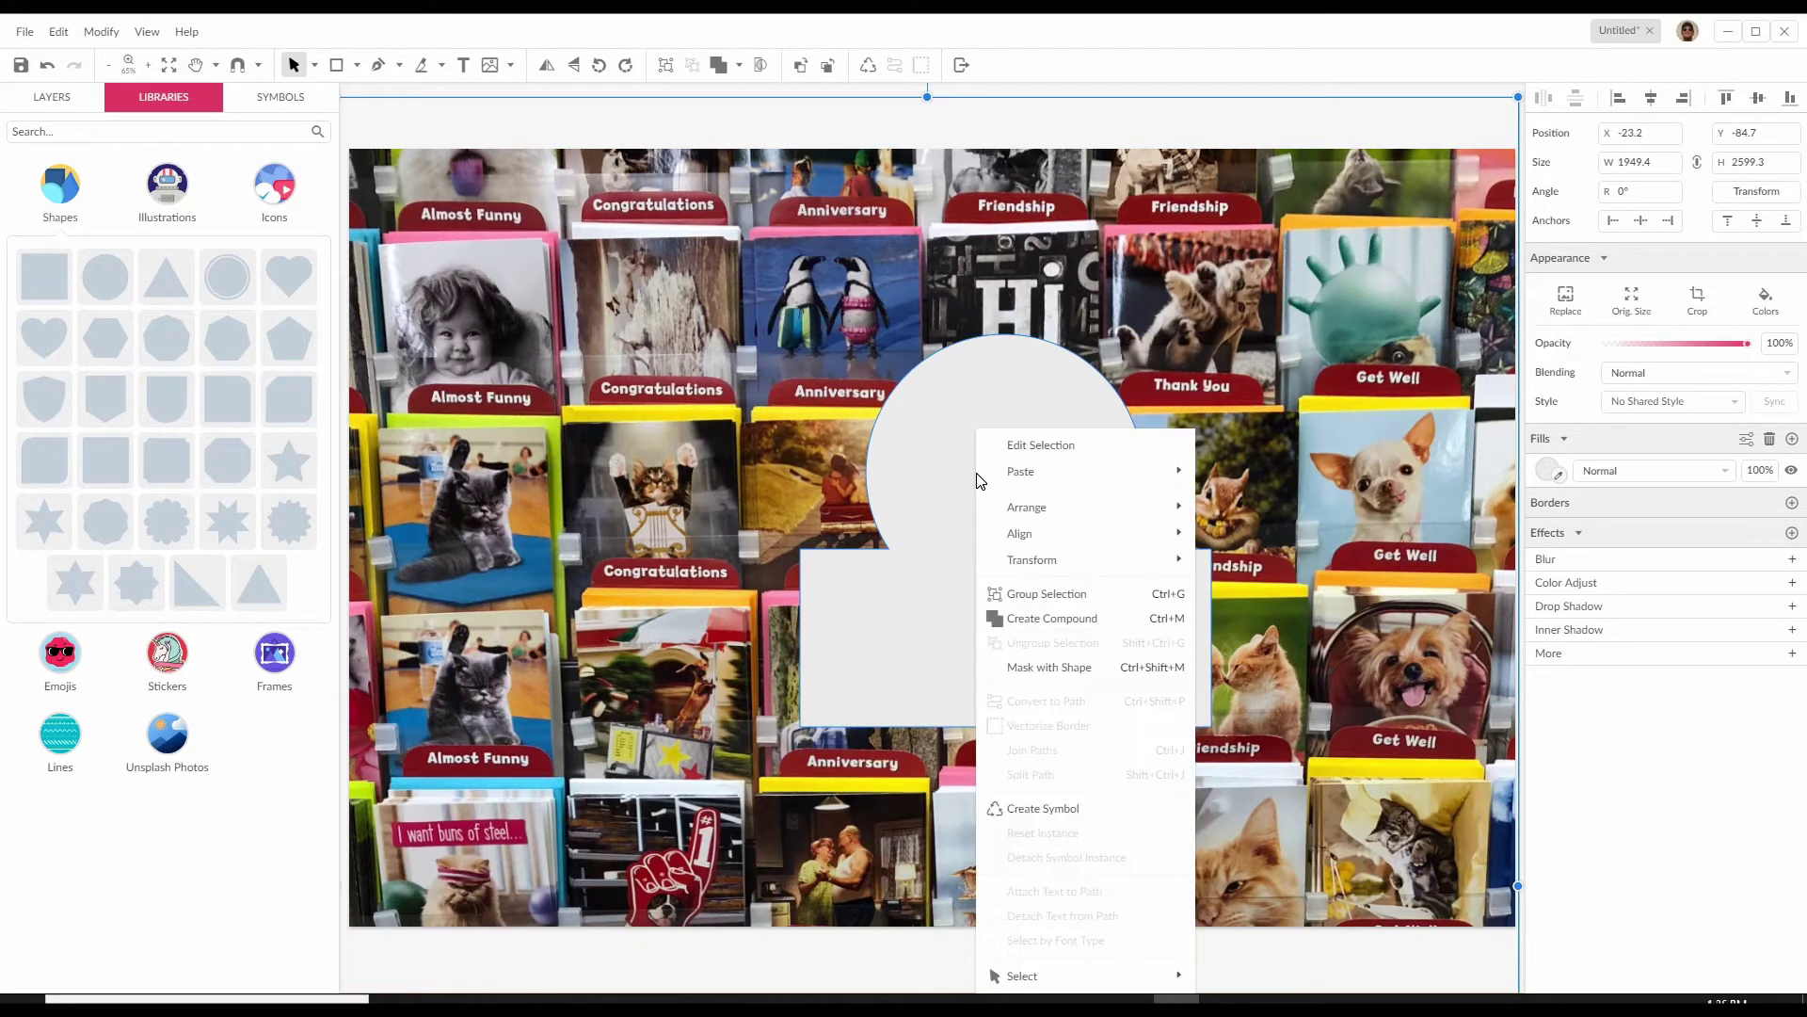
pyautogui.click(1033, 674)
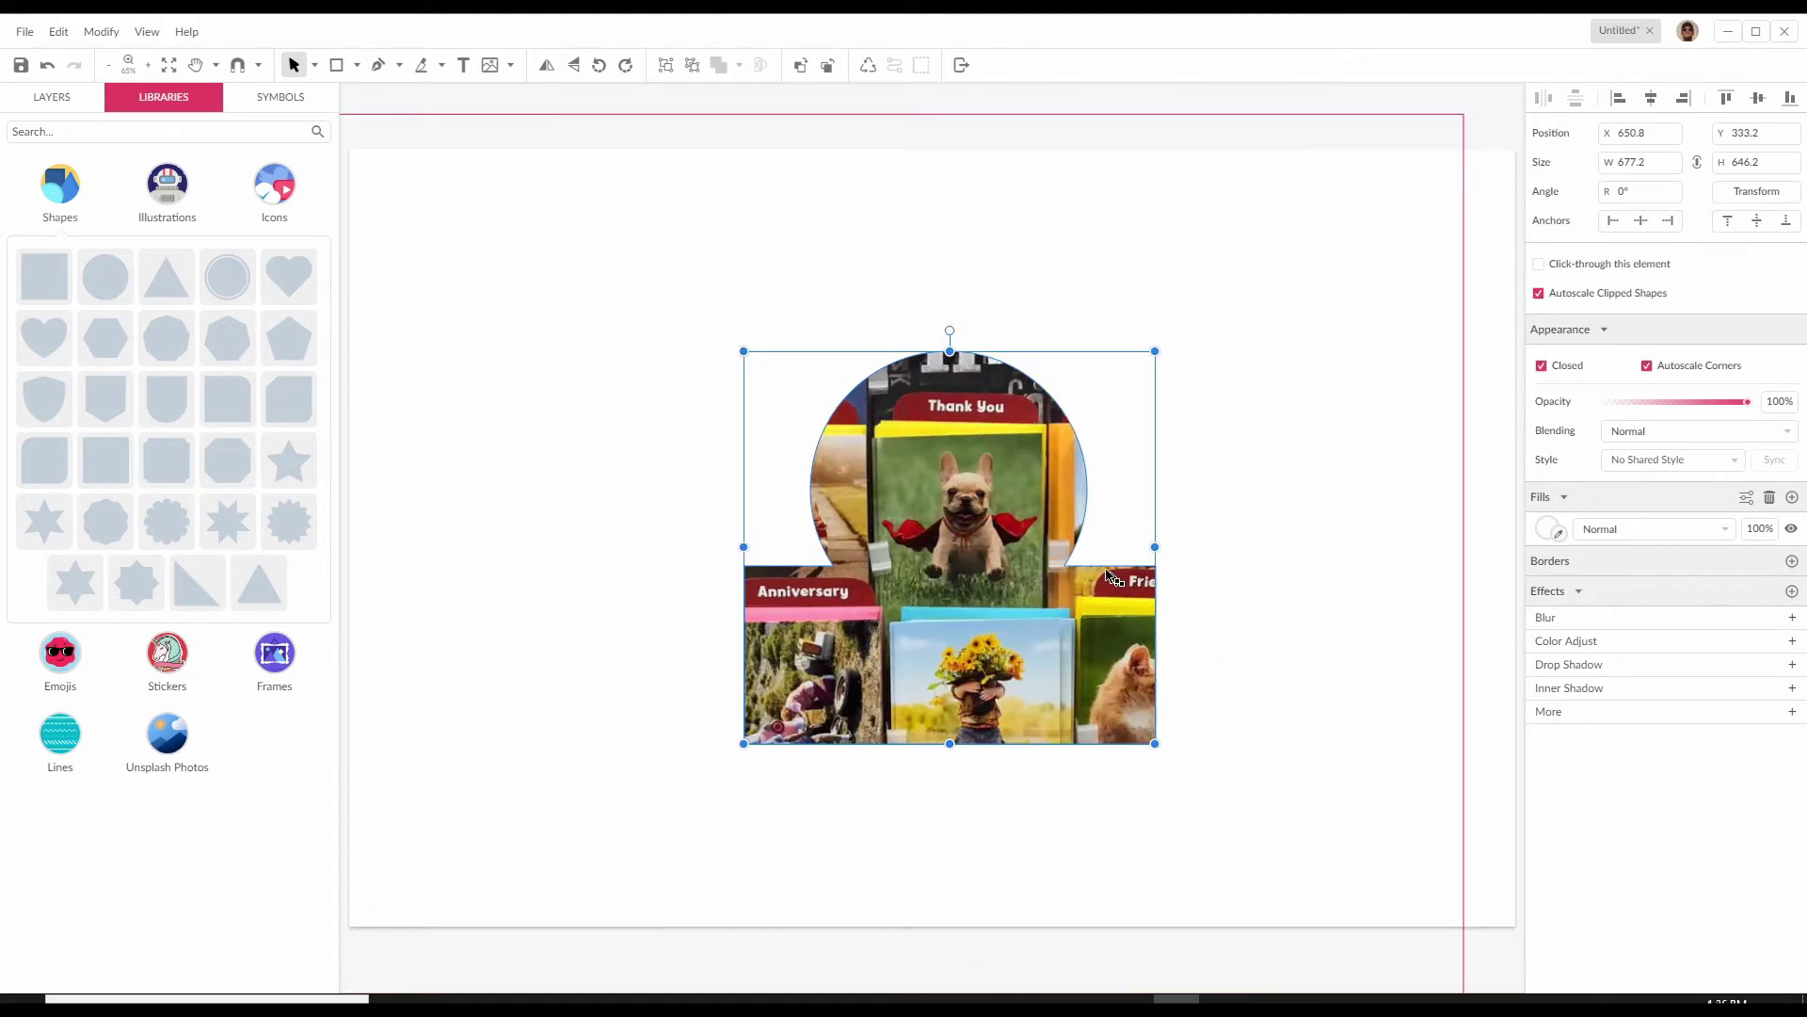
pyautogui.hotkey('ctrl', 'z')
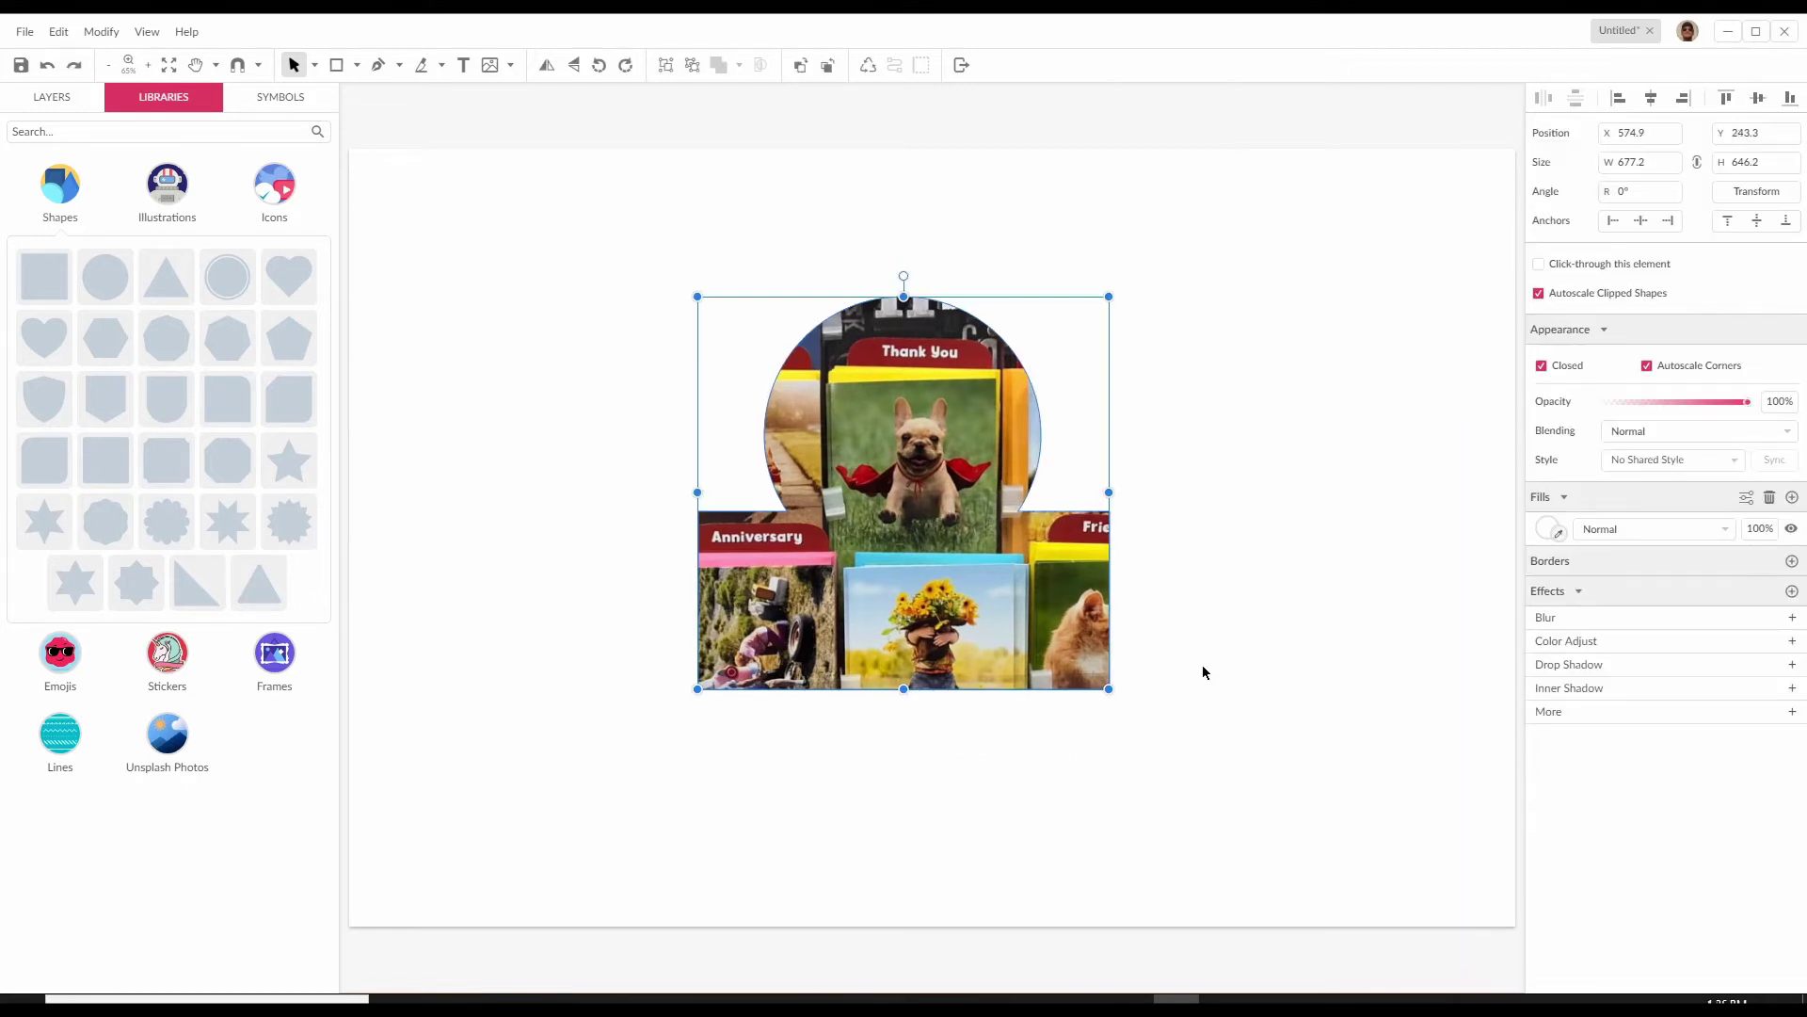
# Undo the shape mask to restore the full 1949.4 × 2599.3 px card photo
pyautogui.hotkey('ctrl', 'z')
pyautogui.hotkey('ctrl', 'z')
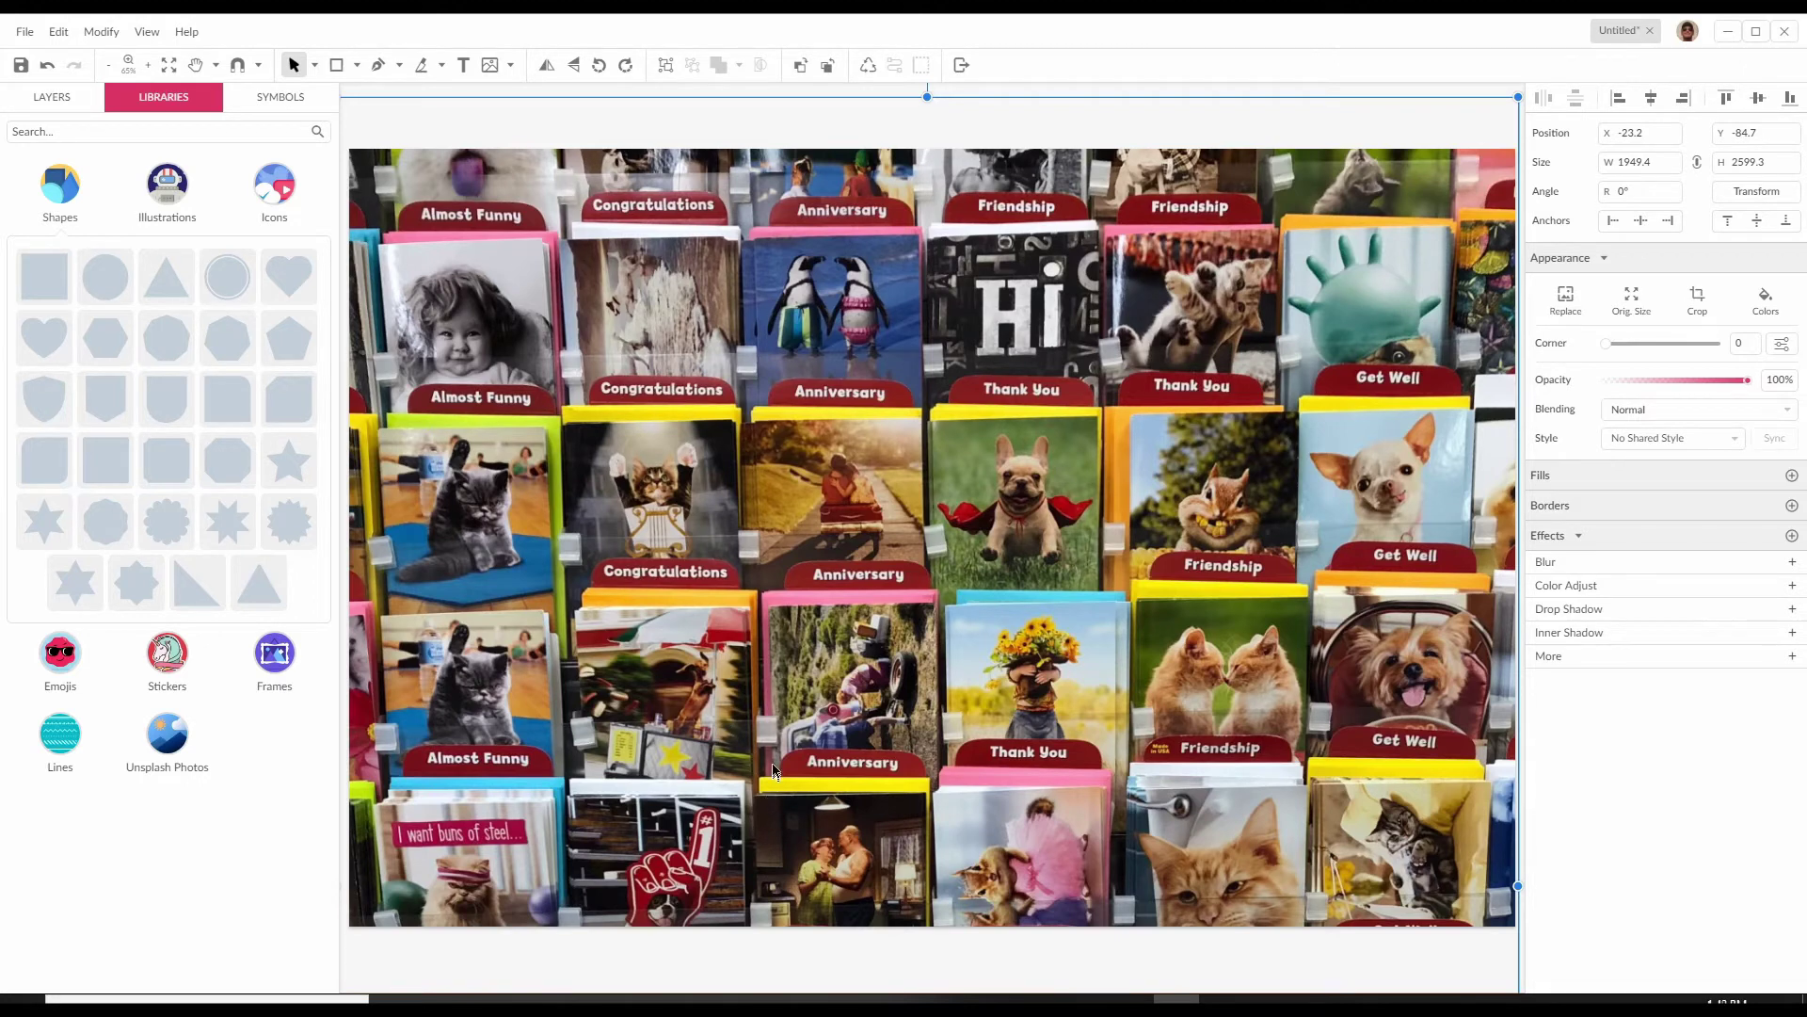
# Draw a closed jagged custom outline around the Thank You and Get Well cards
pyautogui.click(379, 68)
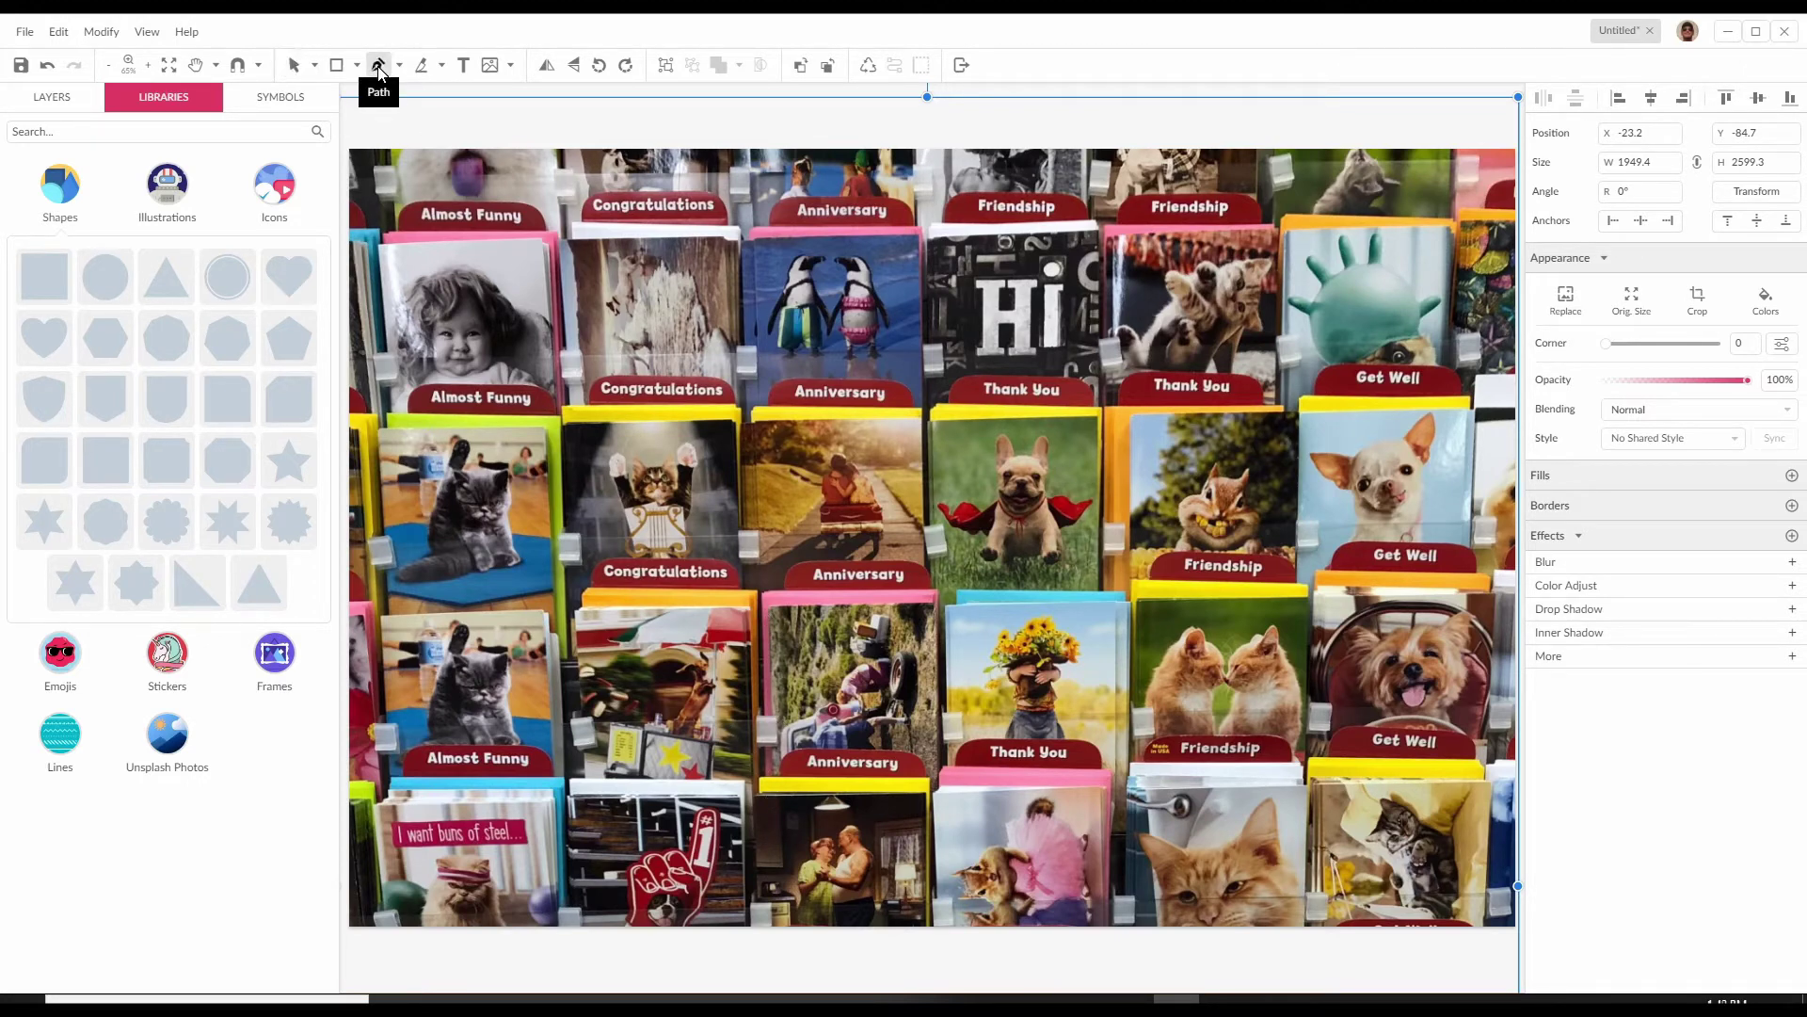
pyautogui.click(756, 789)
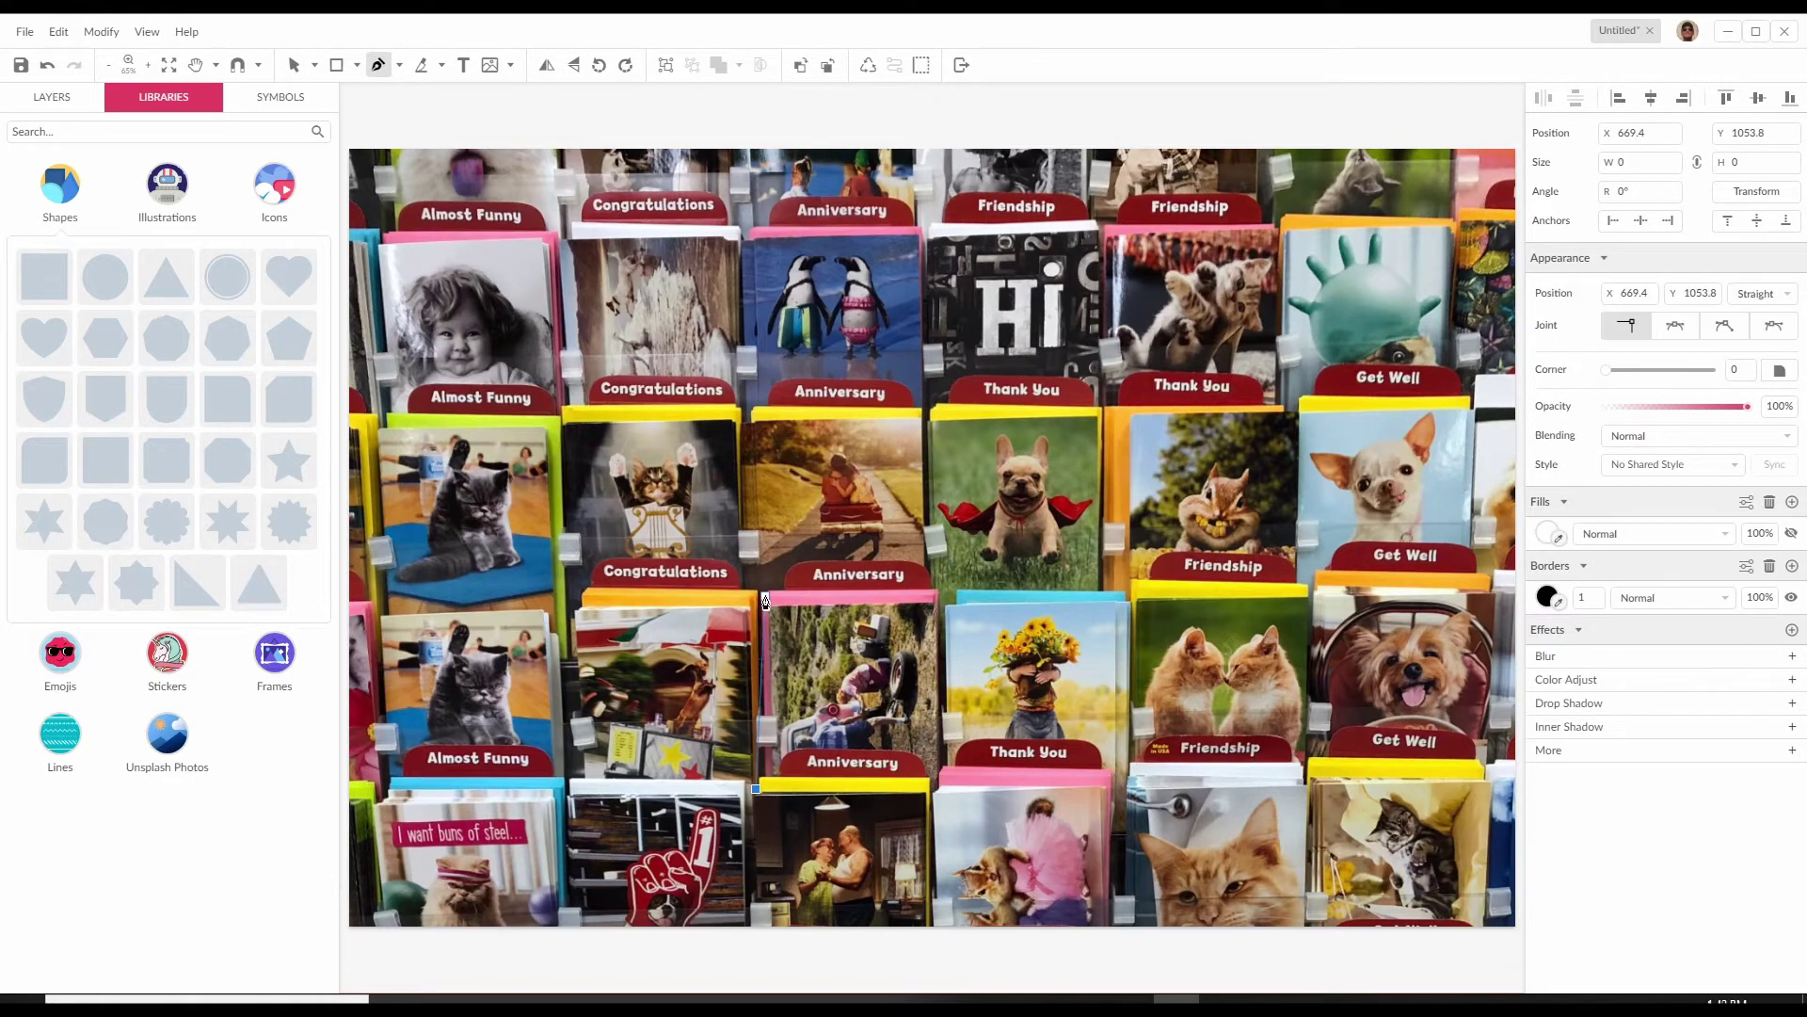
pyautogui.click(763, 591)
pyautogui.click(938, 401)
pyautogui.click(1102, 401)
pyautogui.click(1309, 590)
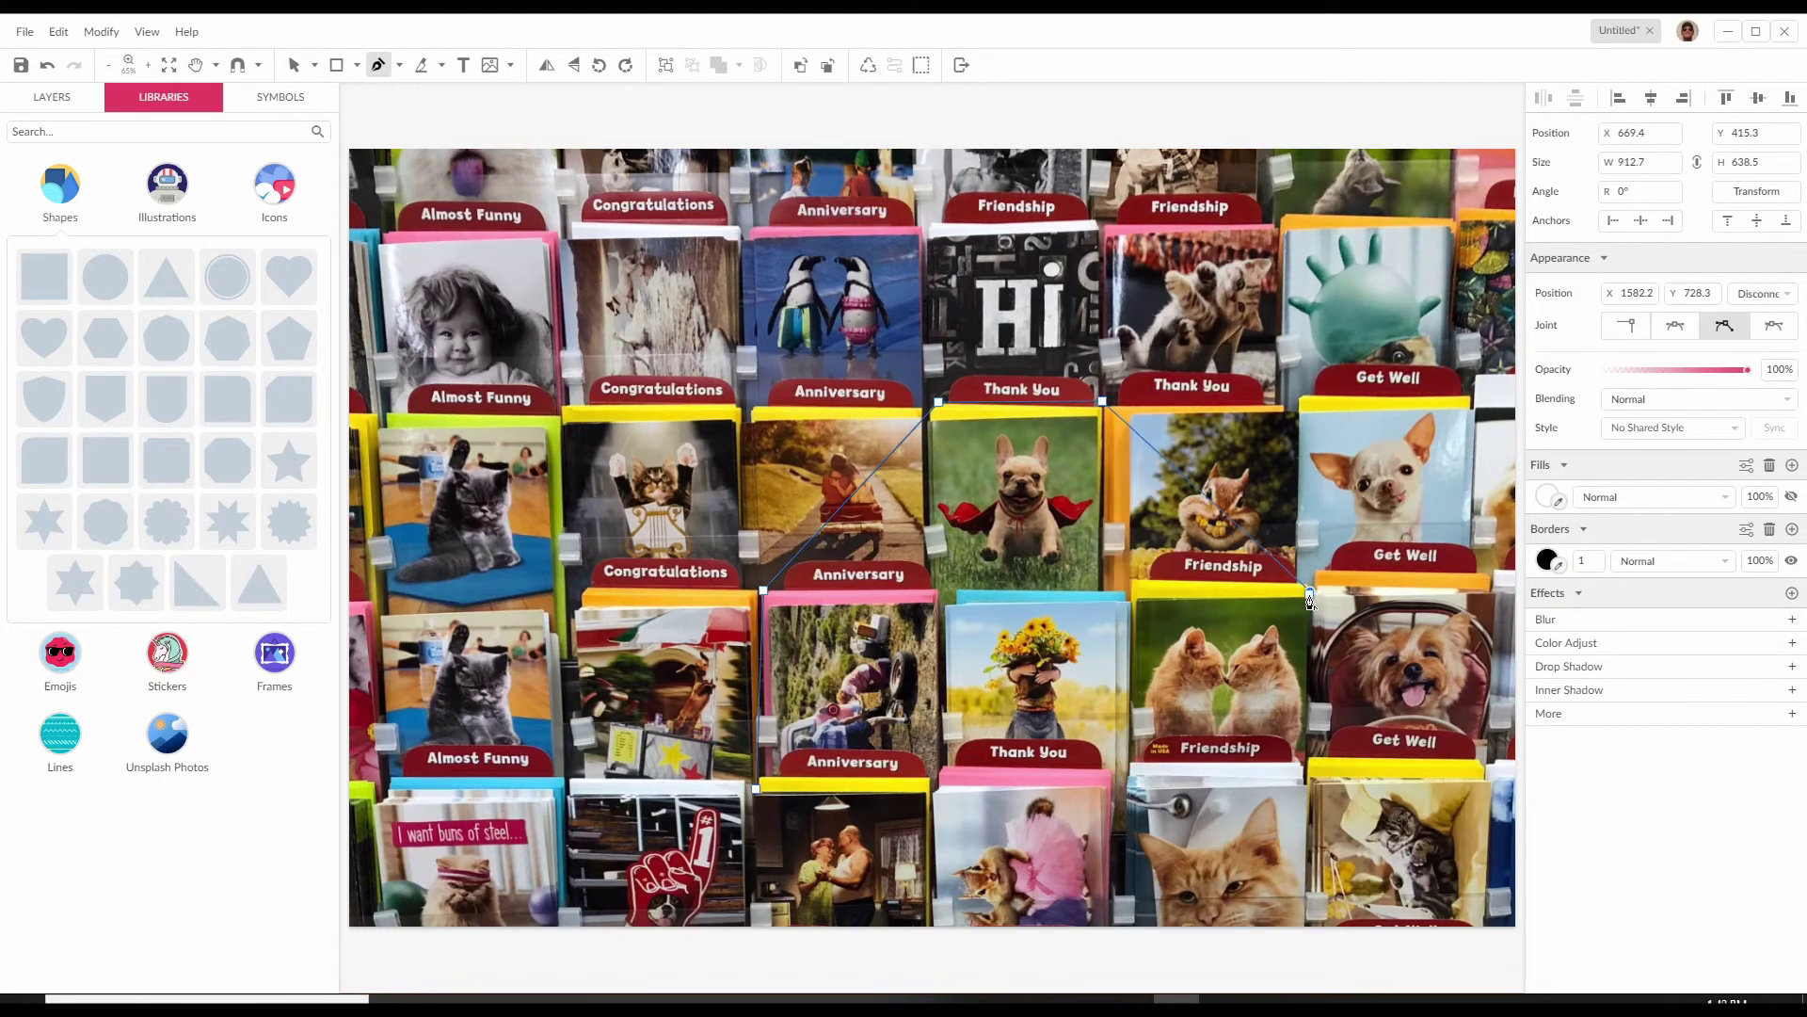
pyautogui.click(1327, 659)
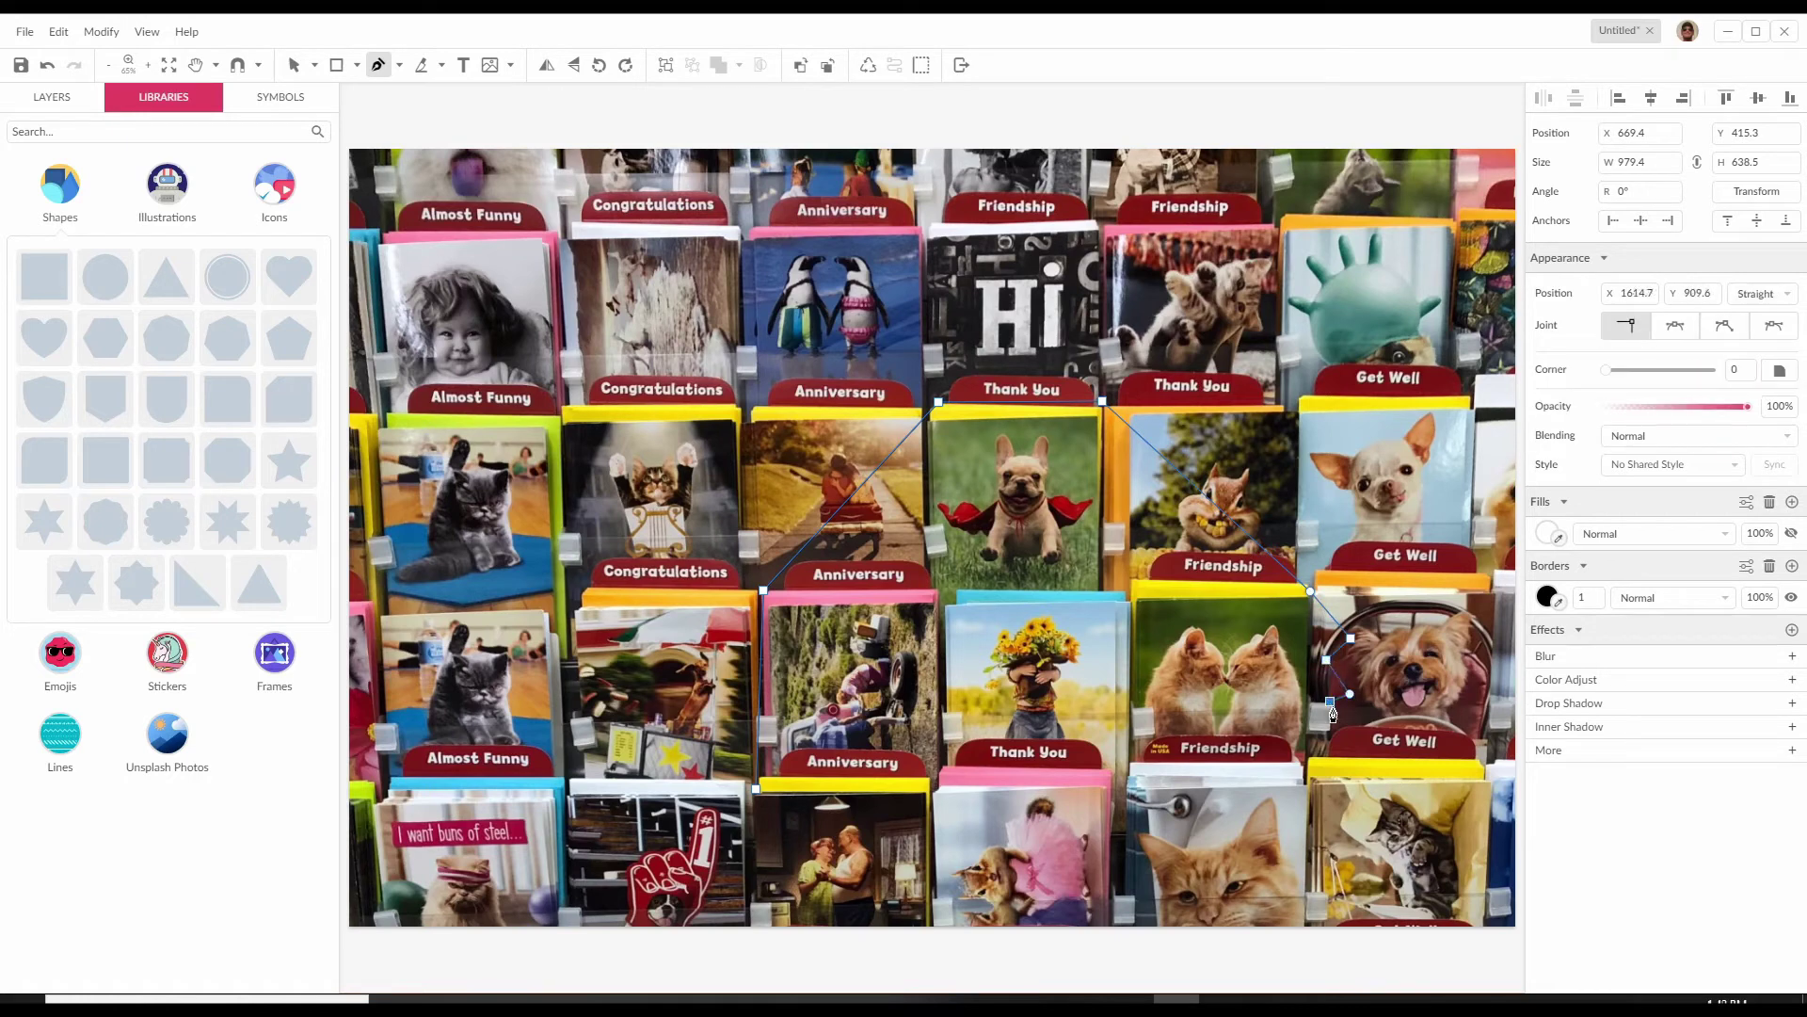
pyautogui.moveTo(1330, 701); pyautogui.dragTo(1353, 738)
pyautogui.click(1302, 774)
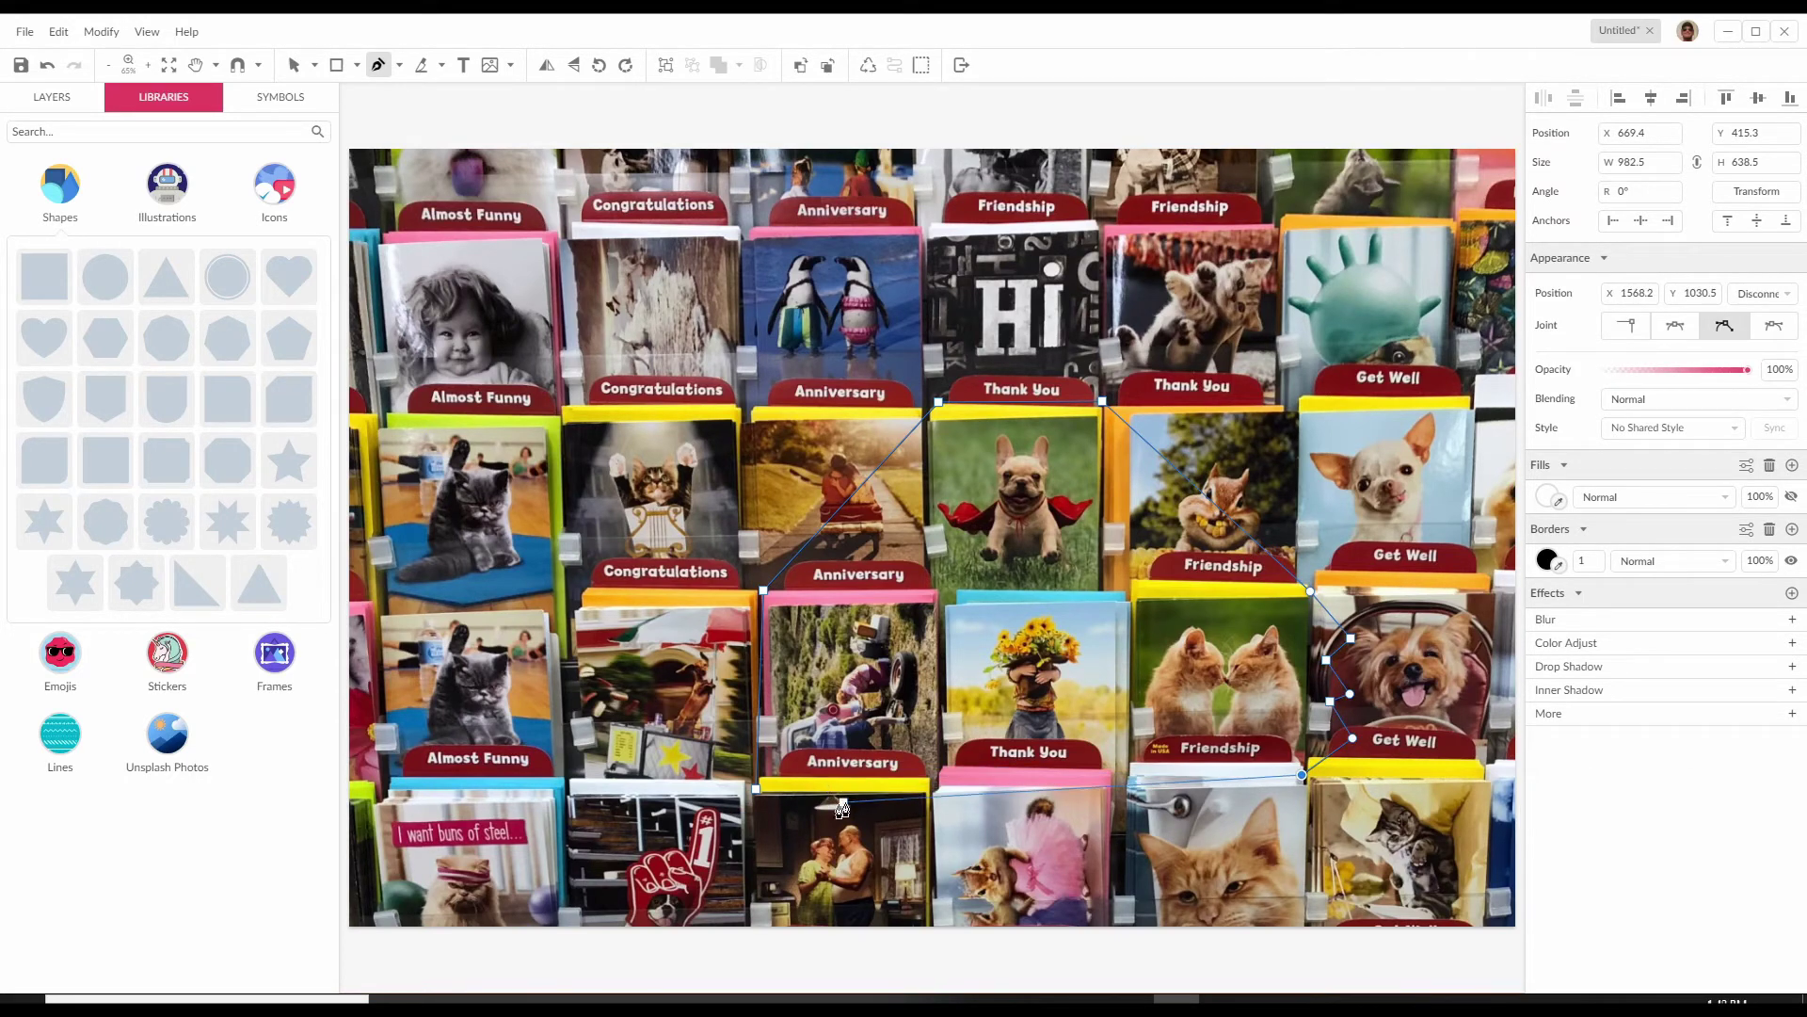
pyautogui.click(757, 788)
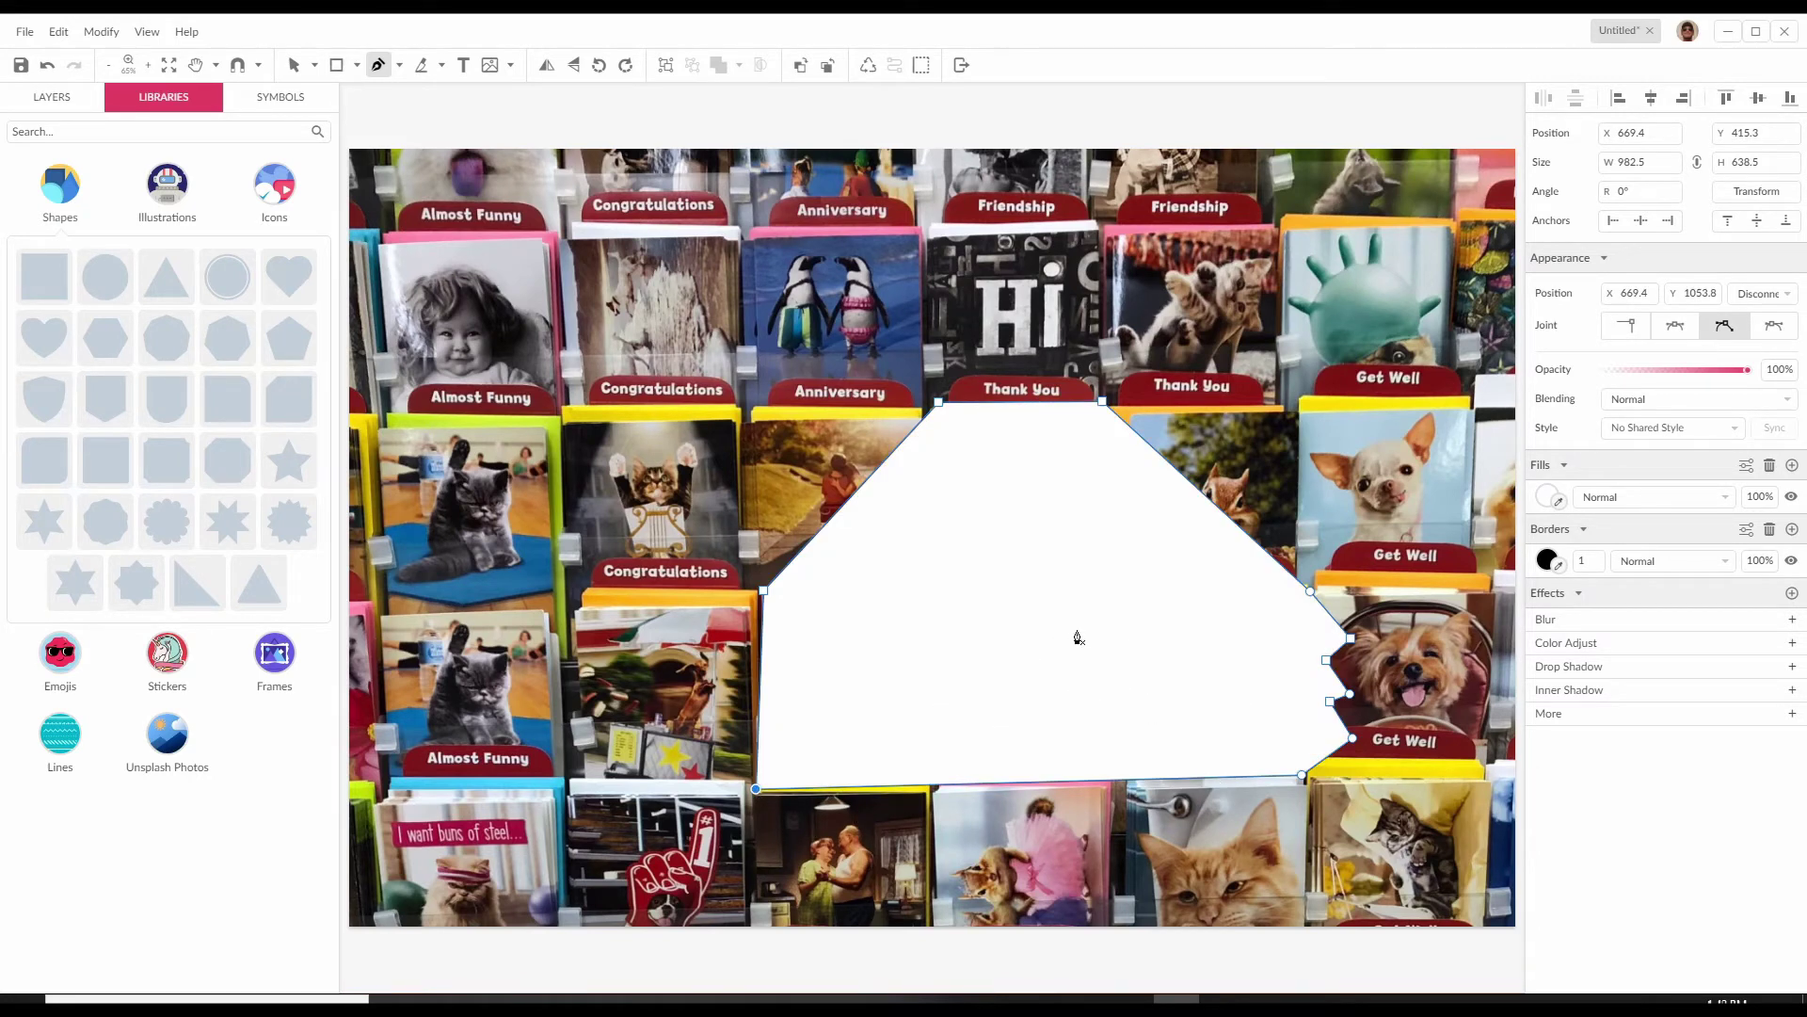
pyautogui.press('v')
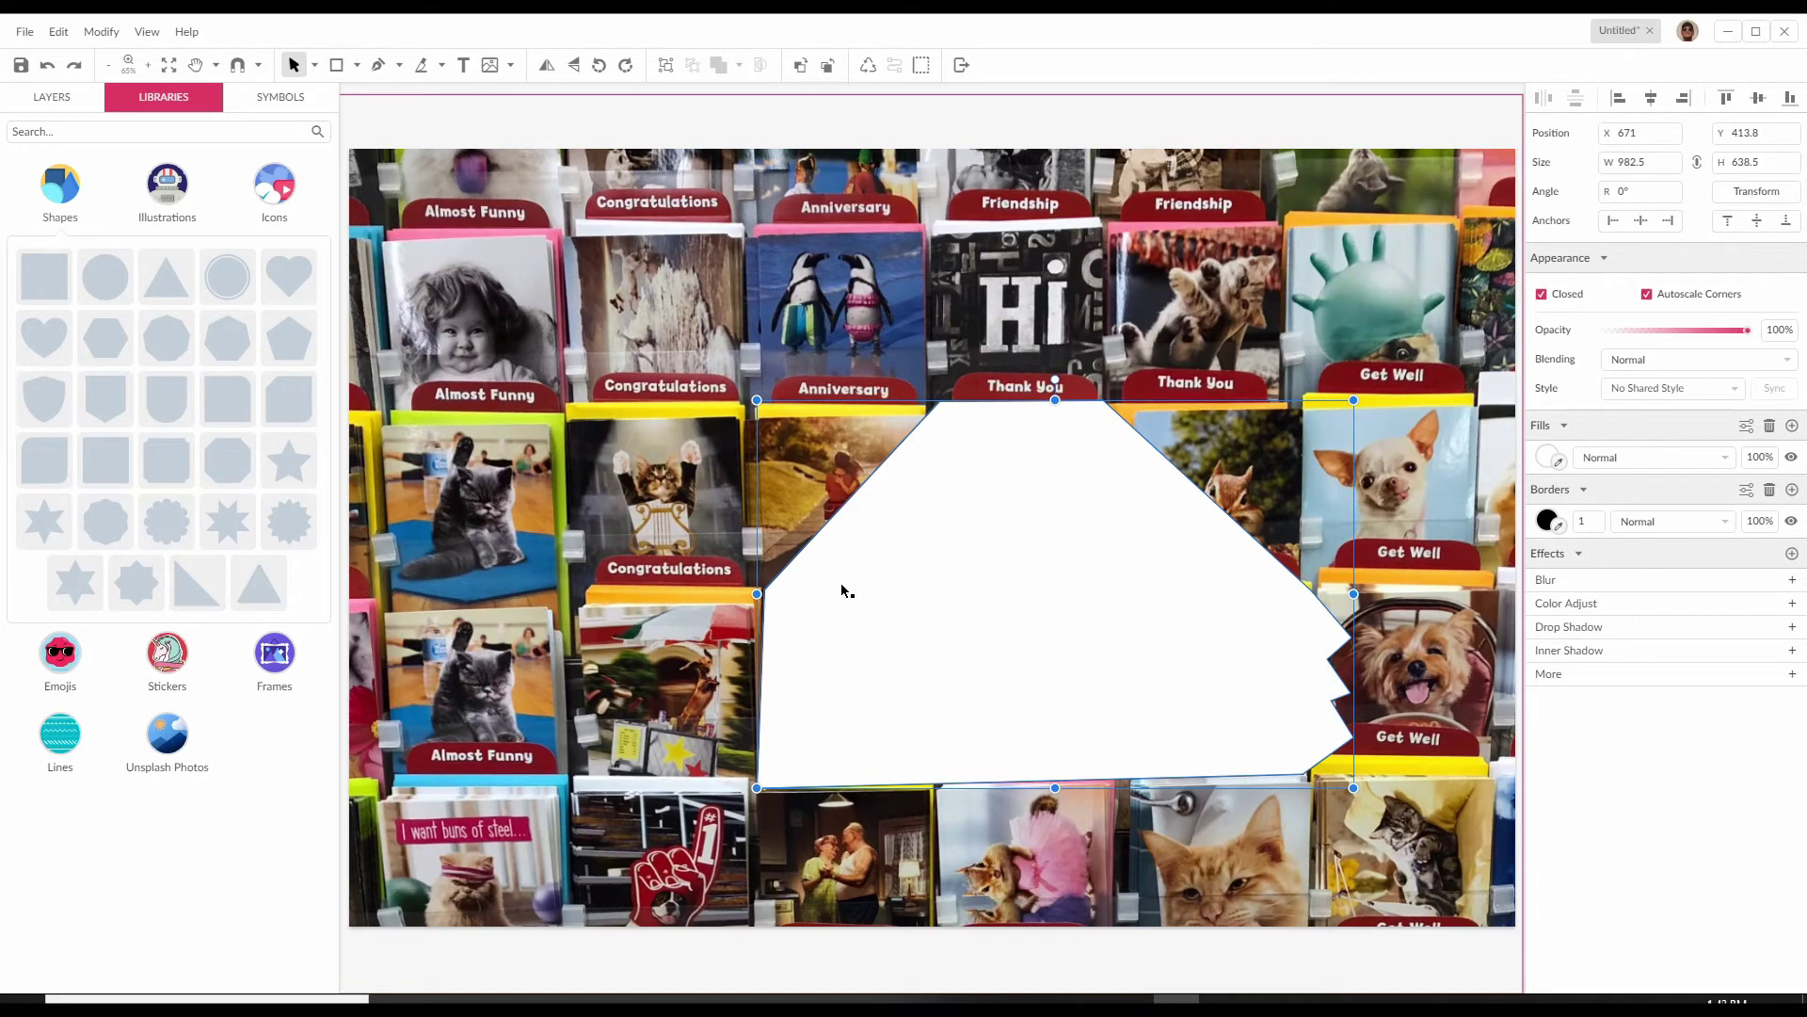
# Mask the card photo with the jagged custom shape
pyautogui.keyDown('shift'); pyautogui.click(675, 565); pyautogui.keyUp('shift')
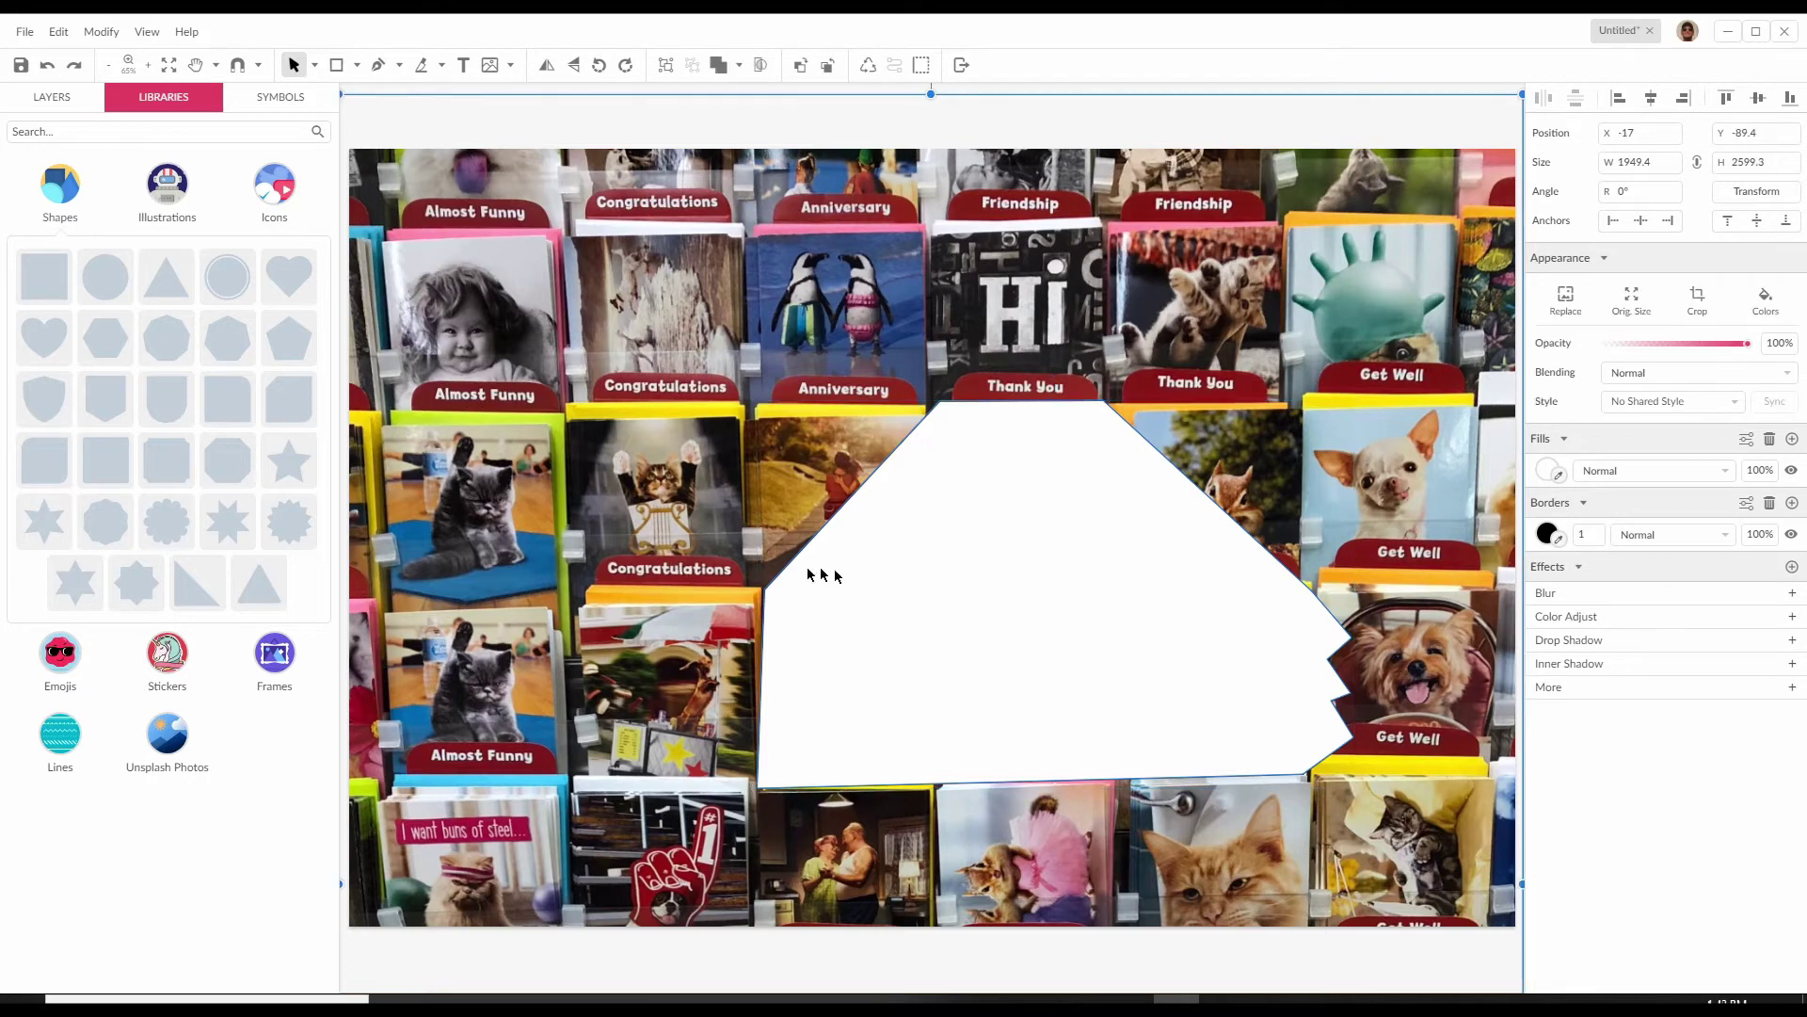
pyautogui.rightClick(944, 584)
pyautogui.click(1045, 667)
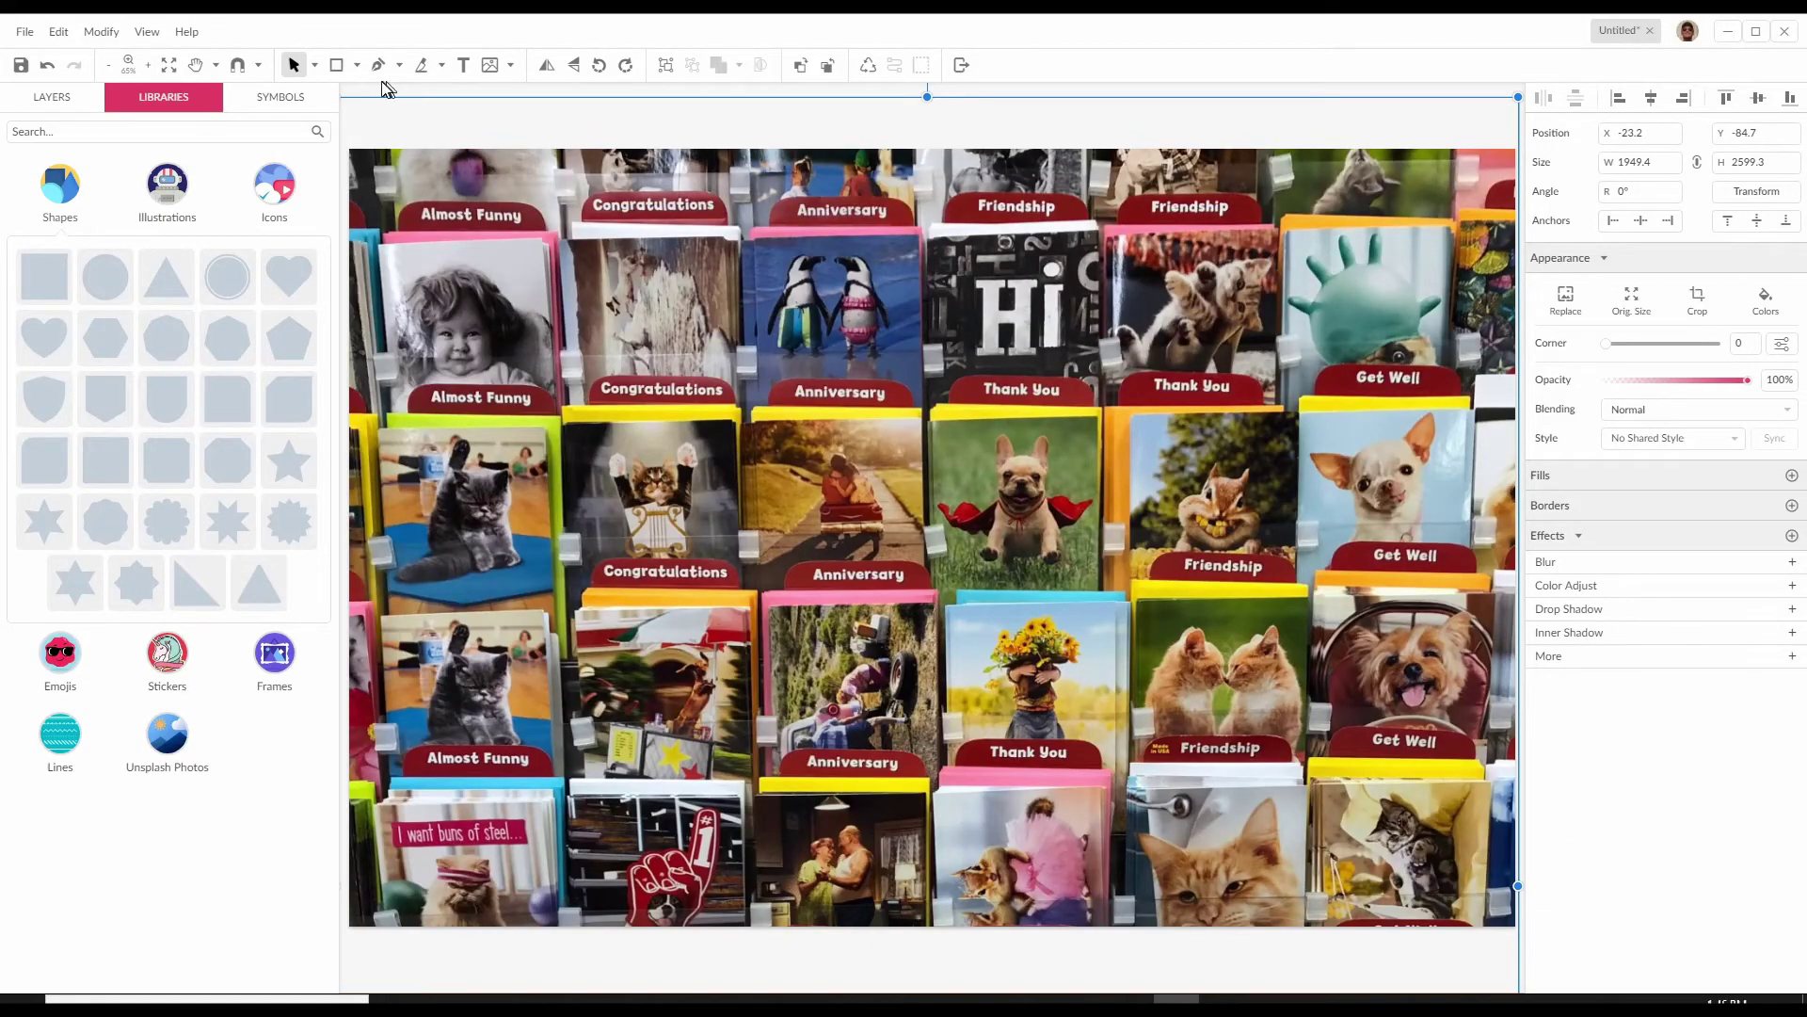
pyautogui.click(314, 65)
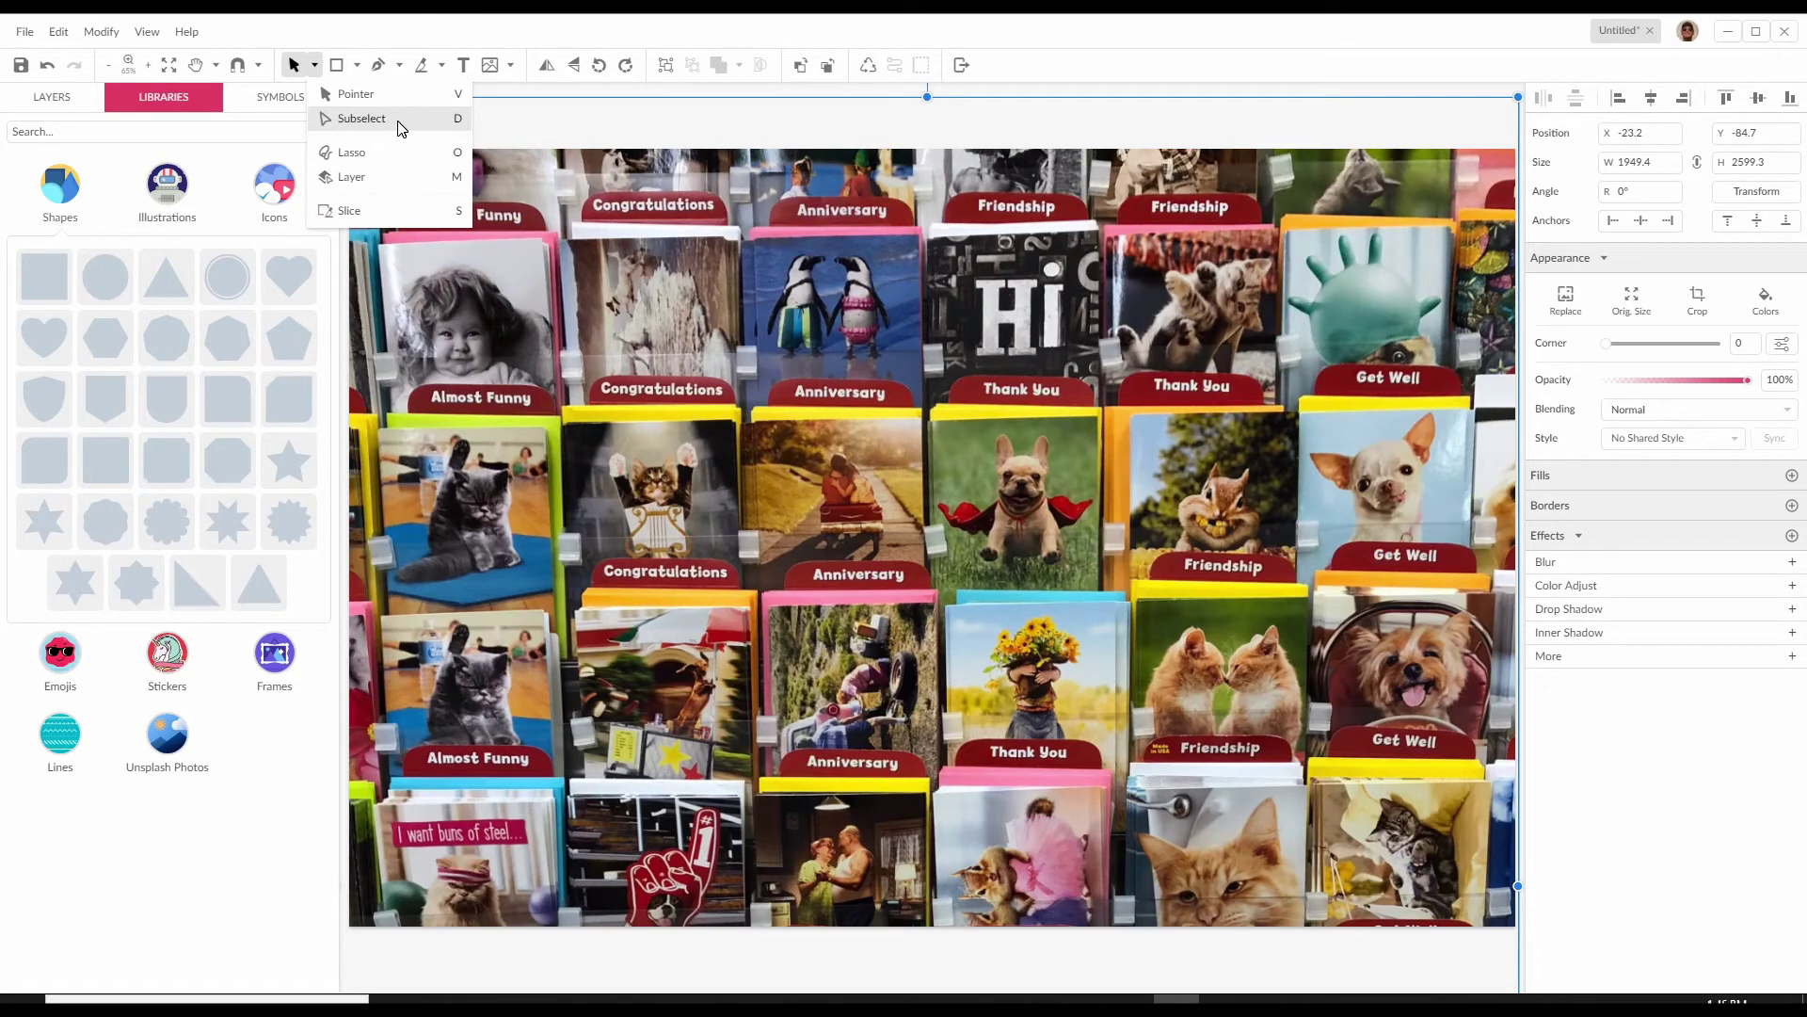
# Add a square, round all four corners to a radius of about 201, and move it to X 90.8, Y 76.7
pyautogui.click(52, 285)
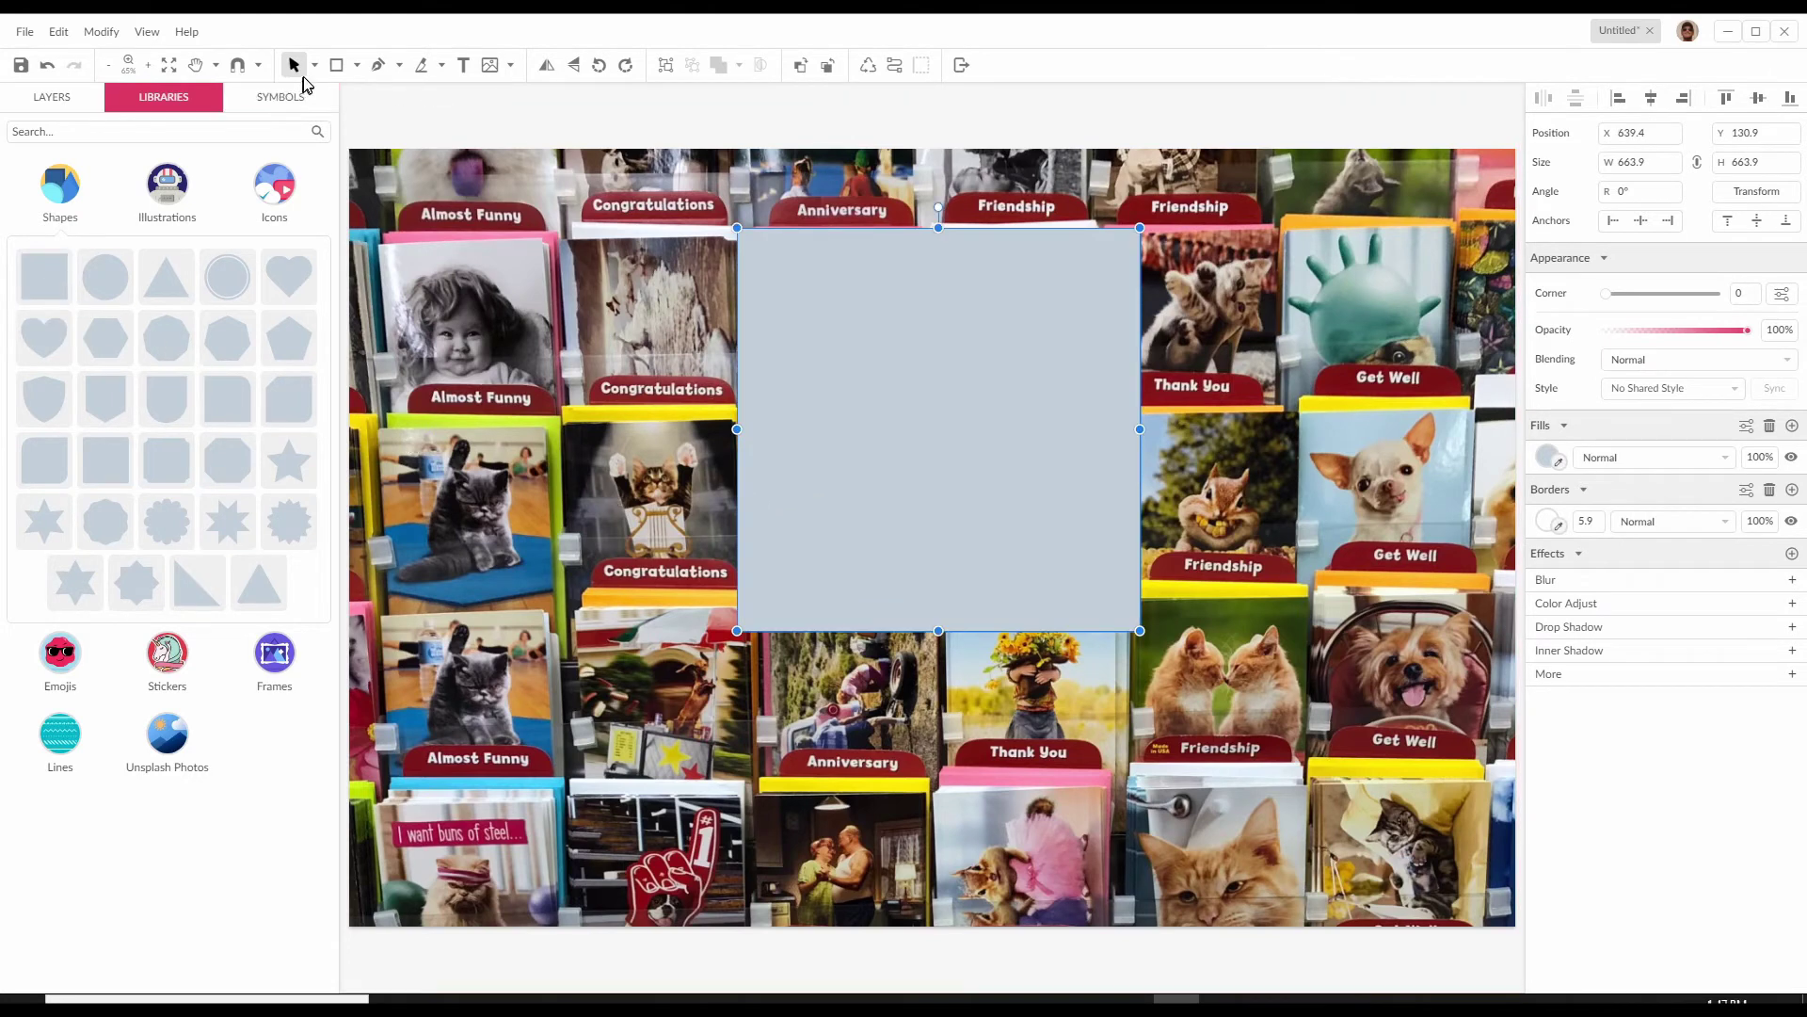
pyautogui.click(314, 65)
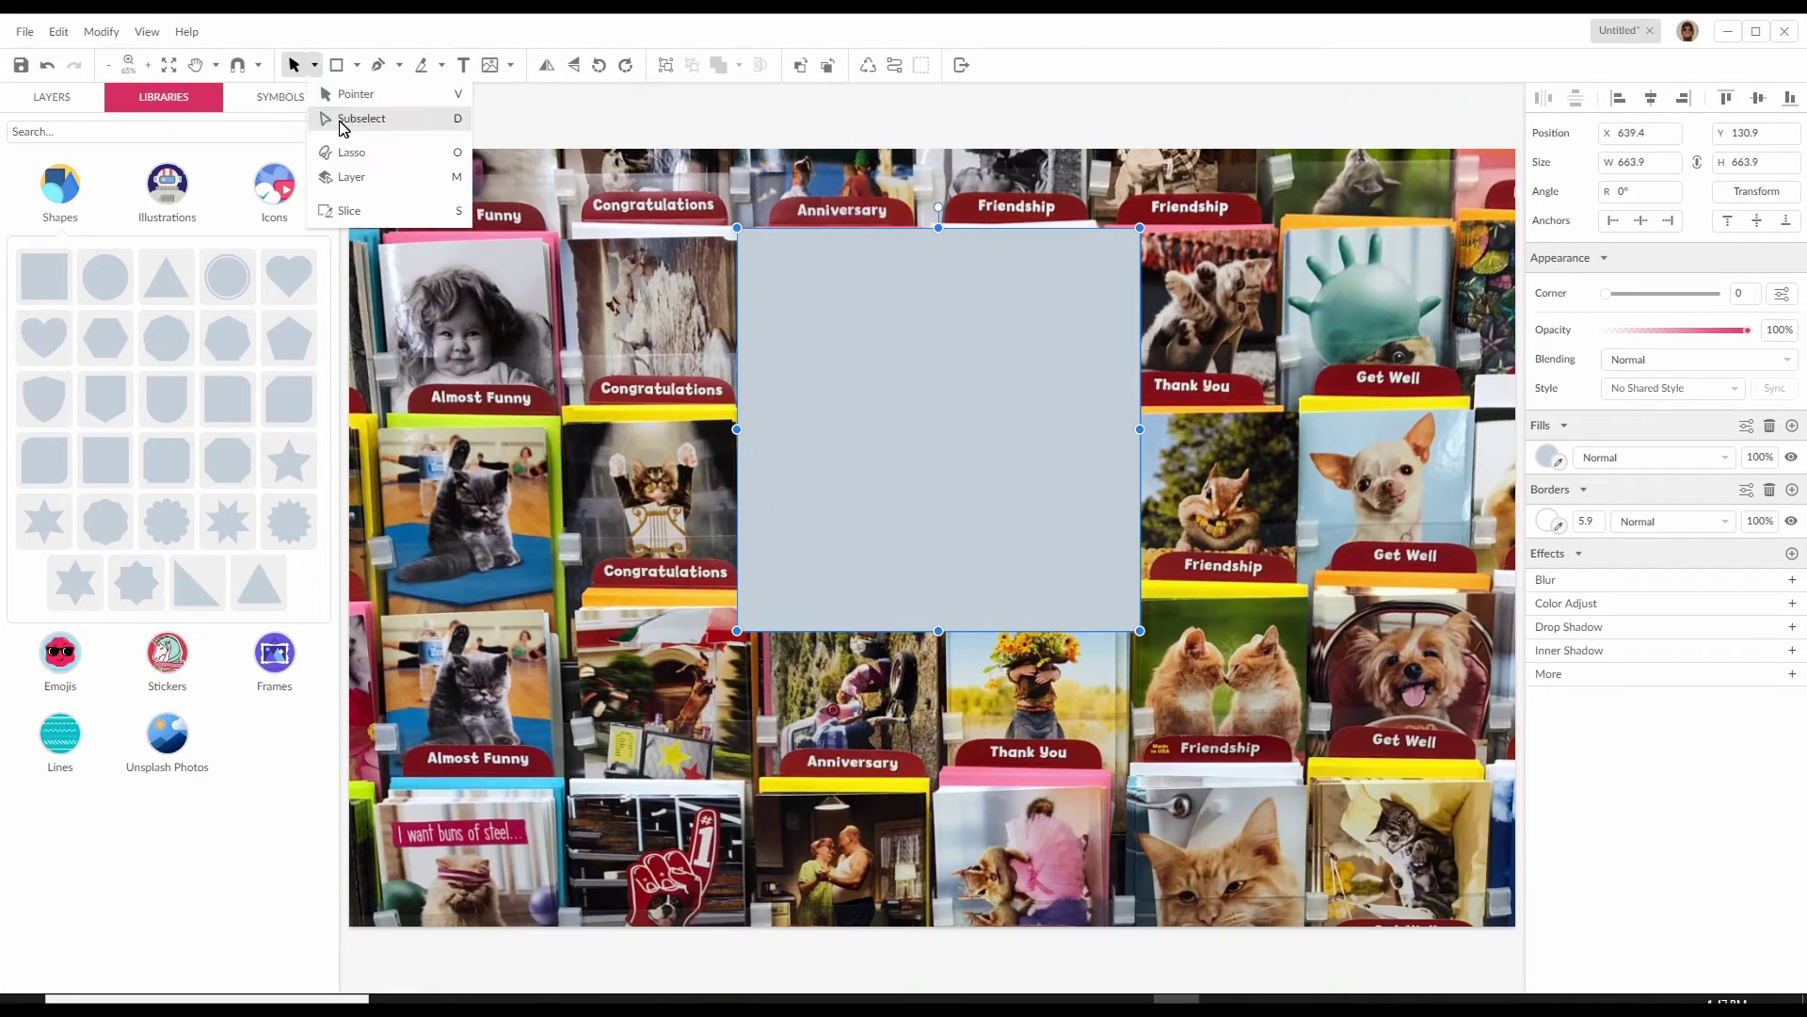
pyautogui.click(444, 121)
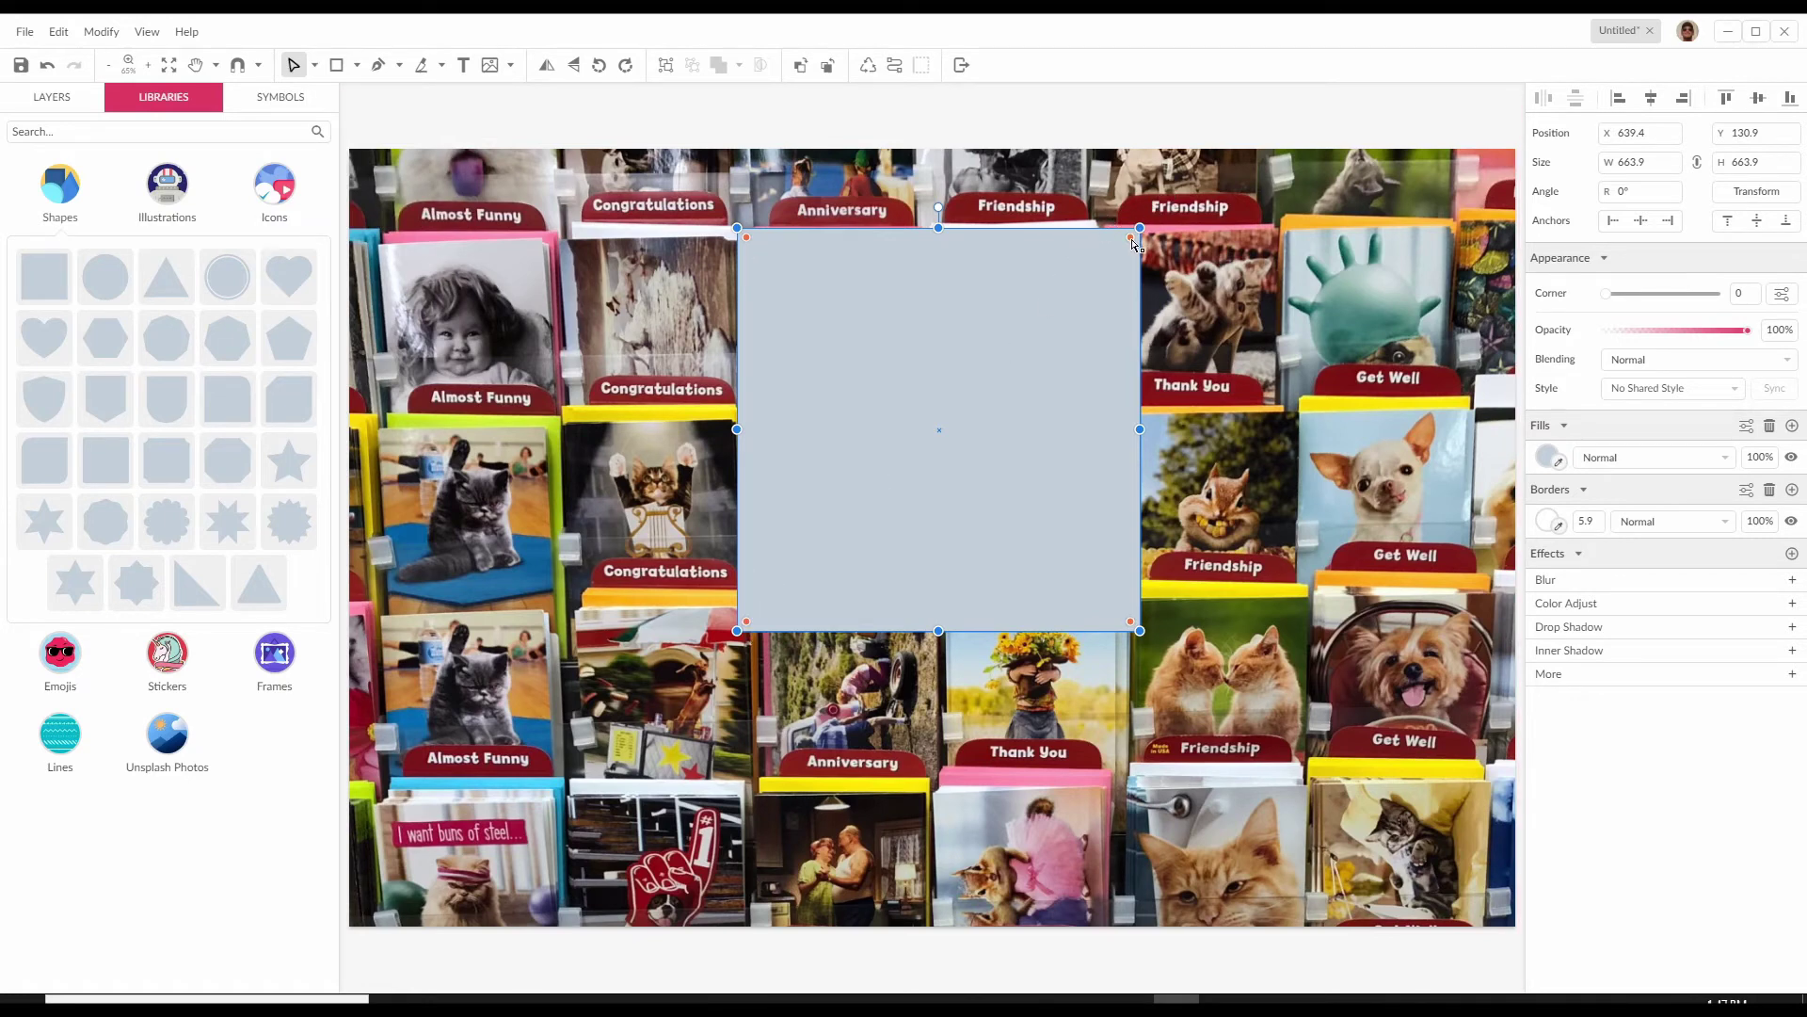
pyautogui.moveTo(1130, 238); pyautogui.dragTo(1029, 341)
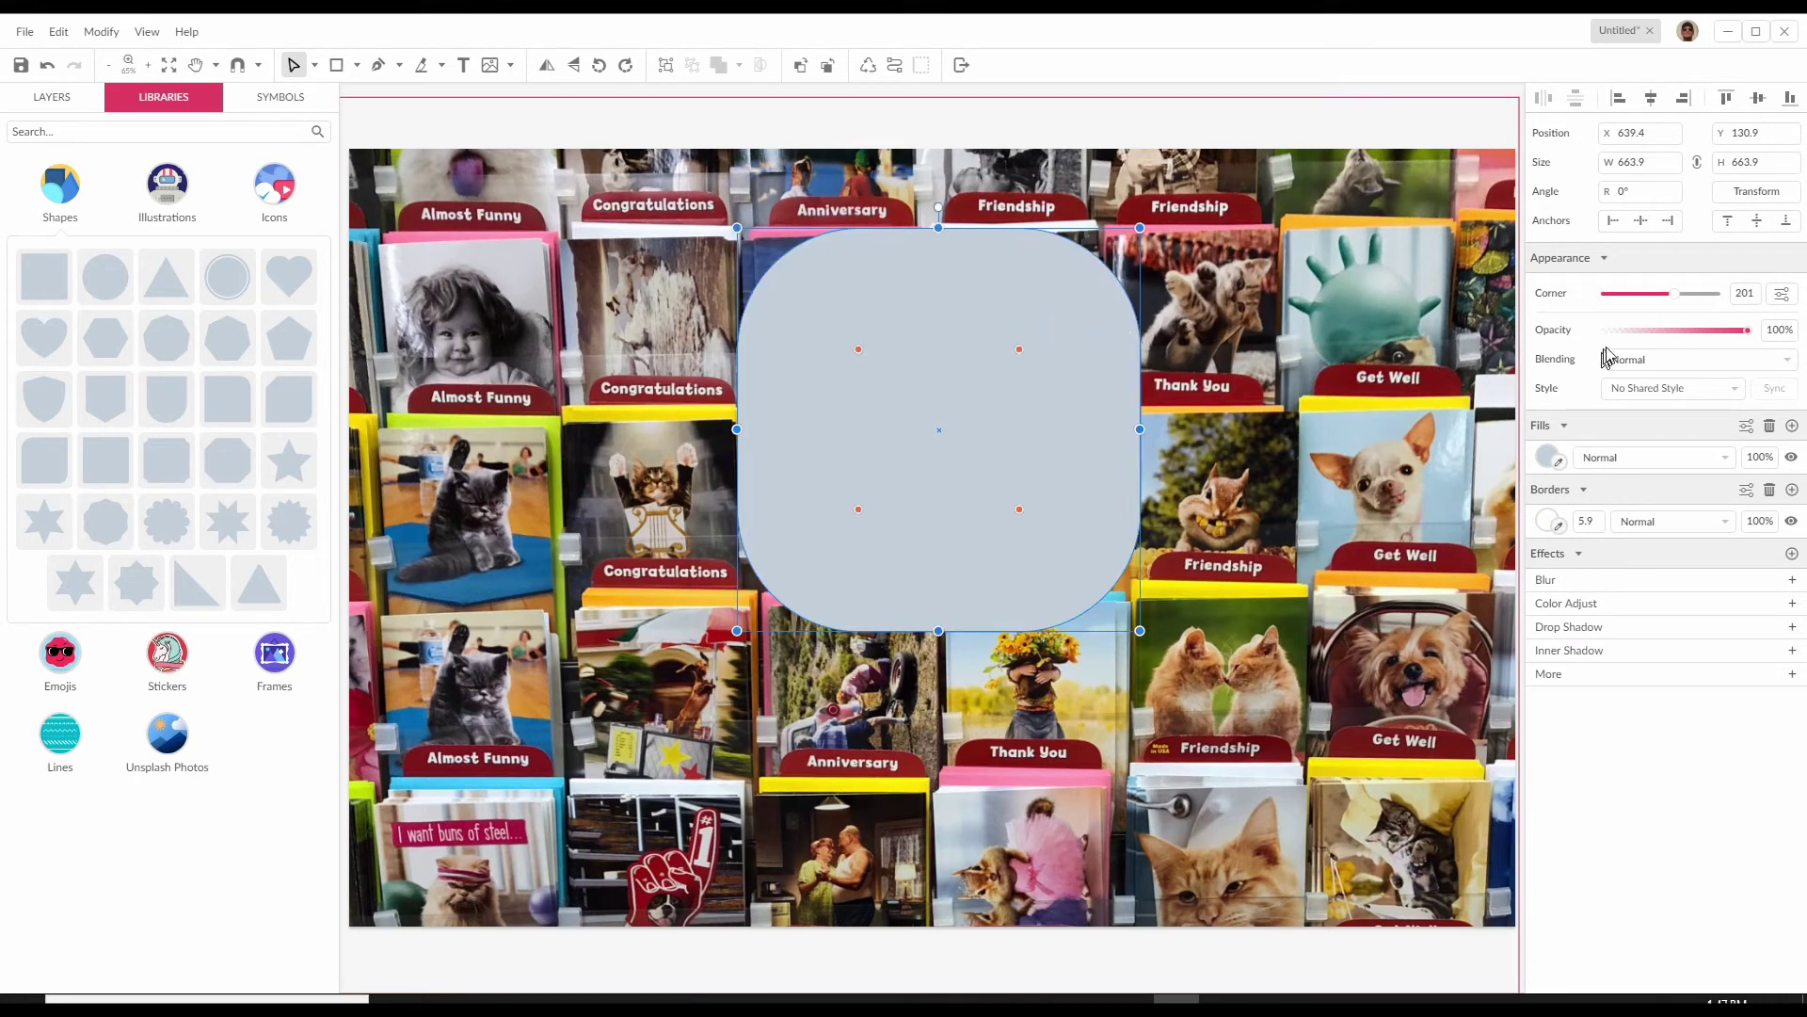
pyautogui.moveTo(848, 410); pyautogui.dragTo(597, 353)
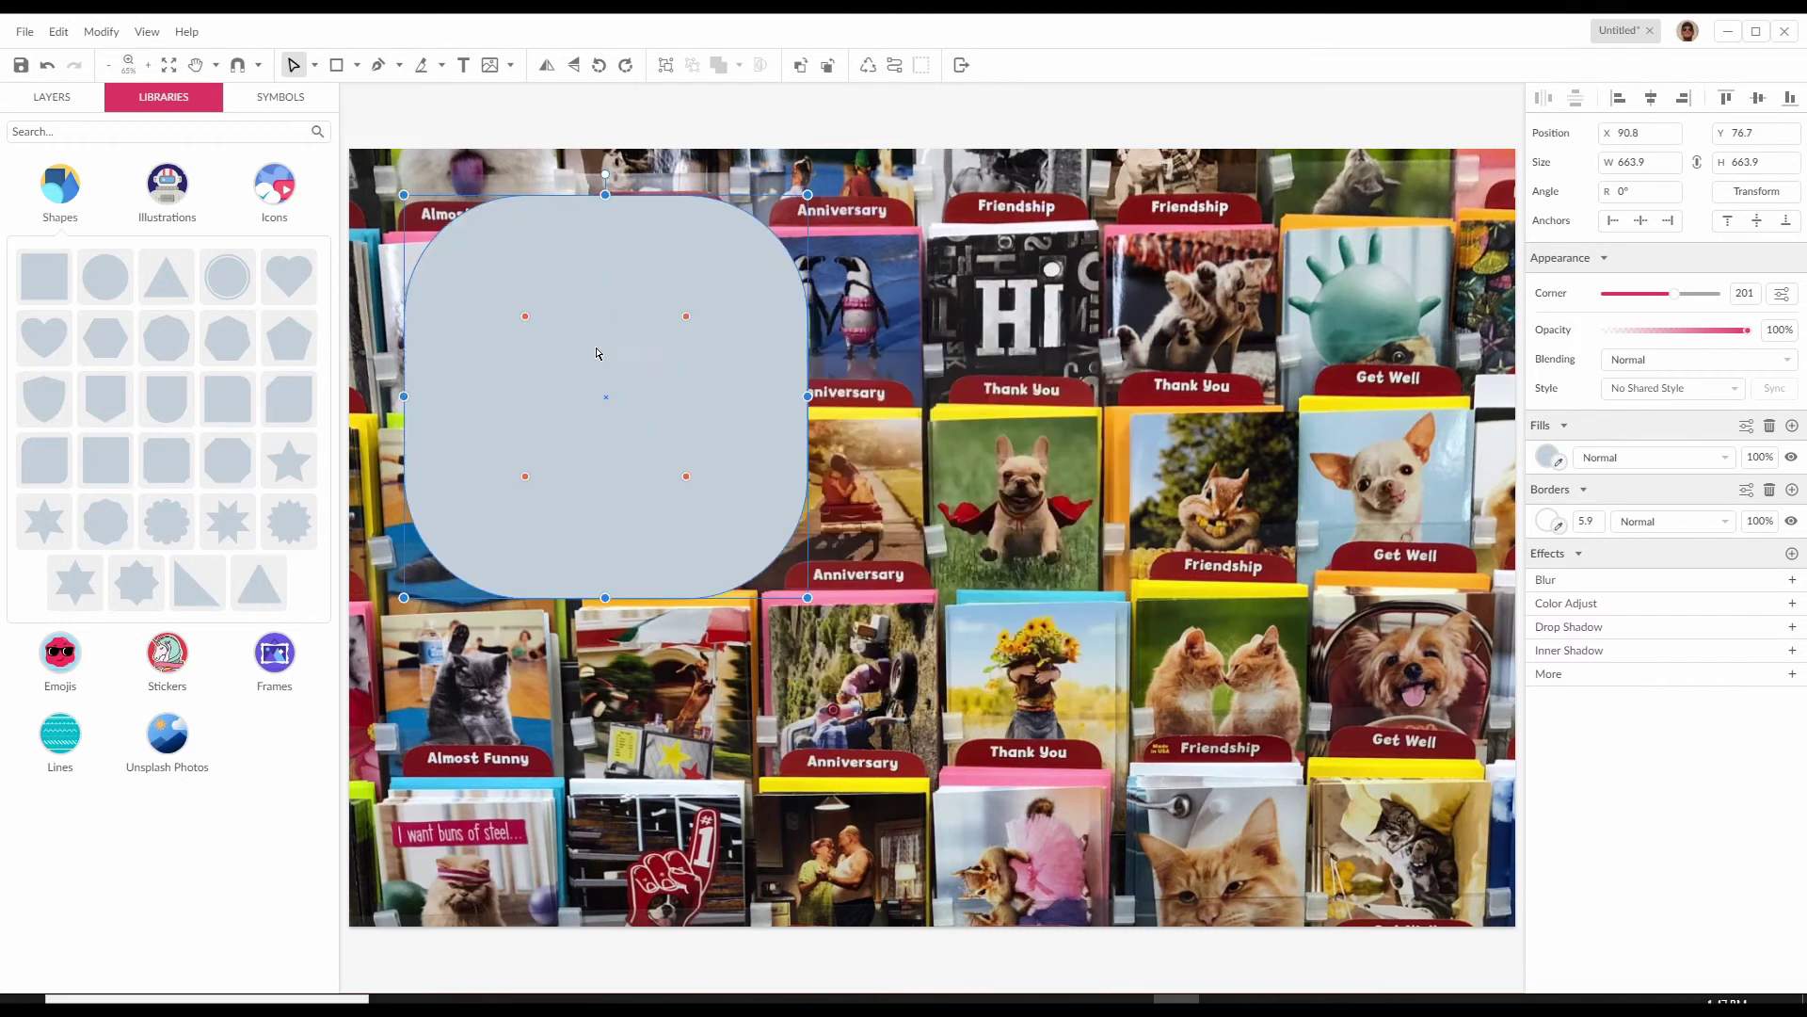
# Add a triangle and move its three corners: top right, bottom-right up, bottom-left raised
pyautogui.click(166, 279)
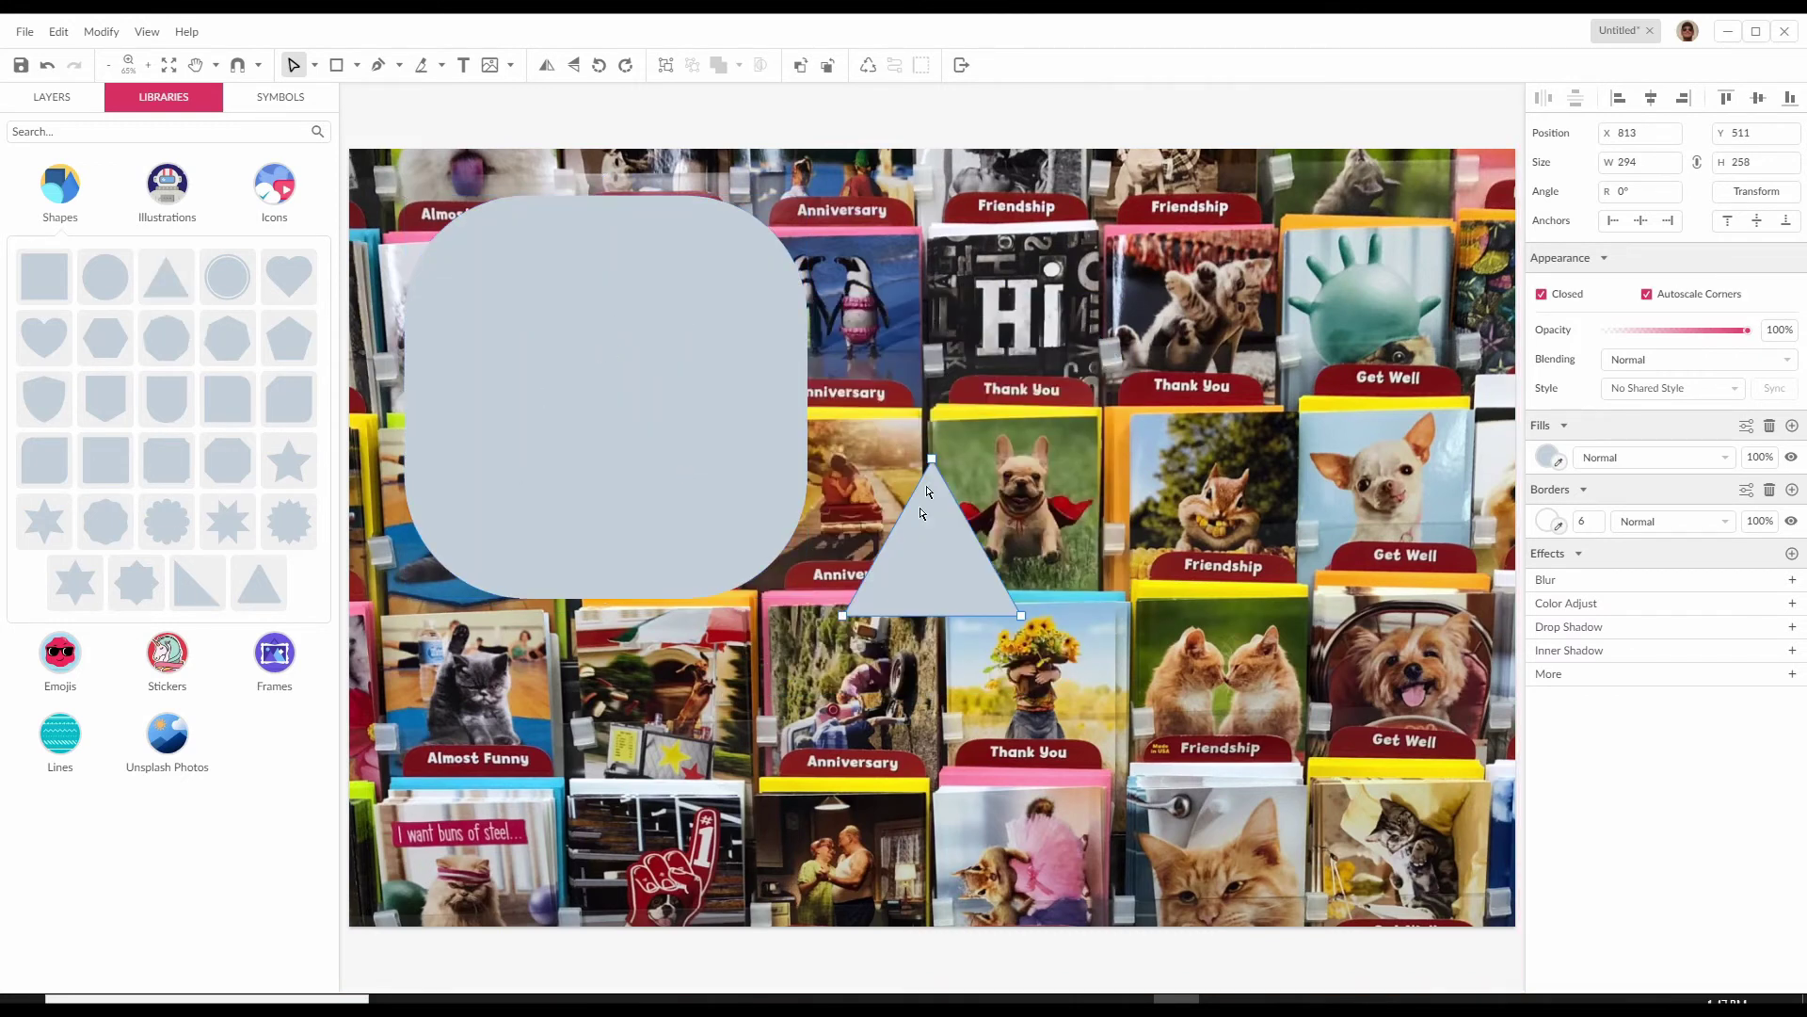
pyautogui.click(315, 65)
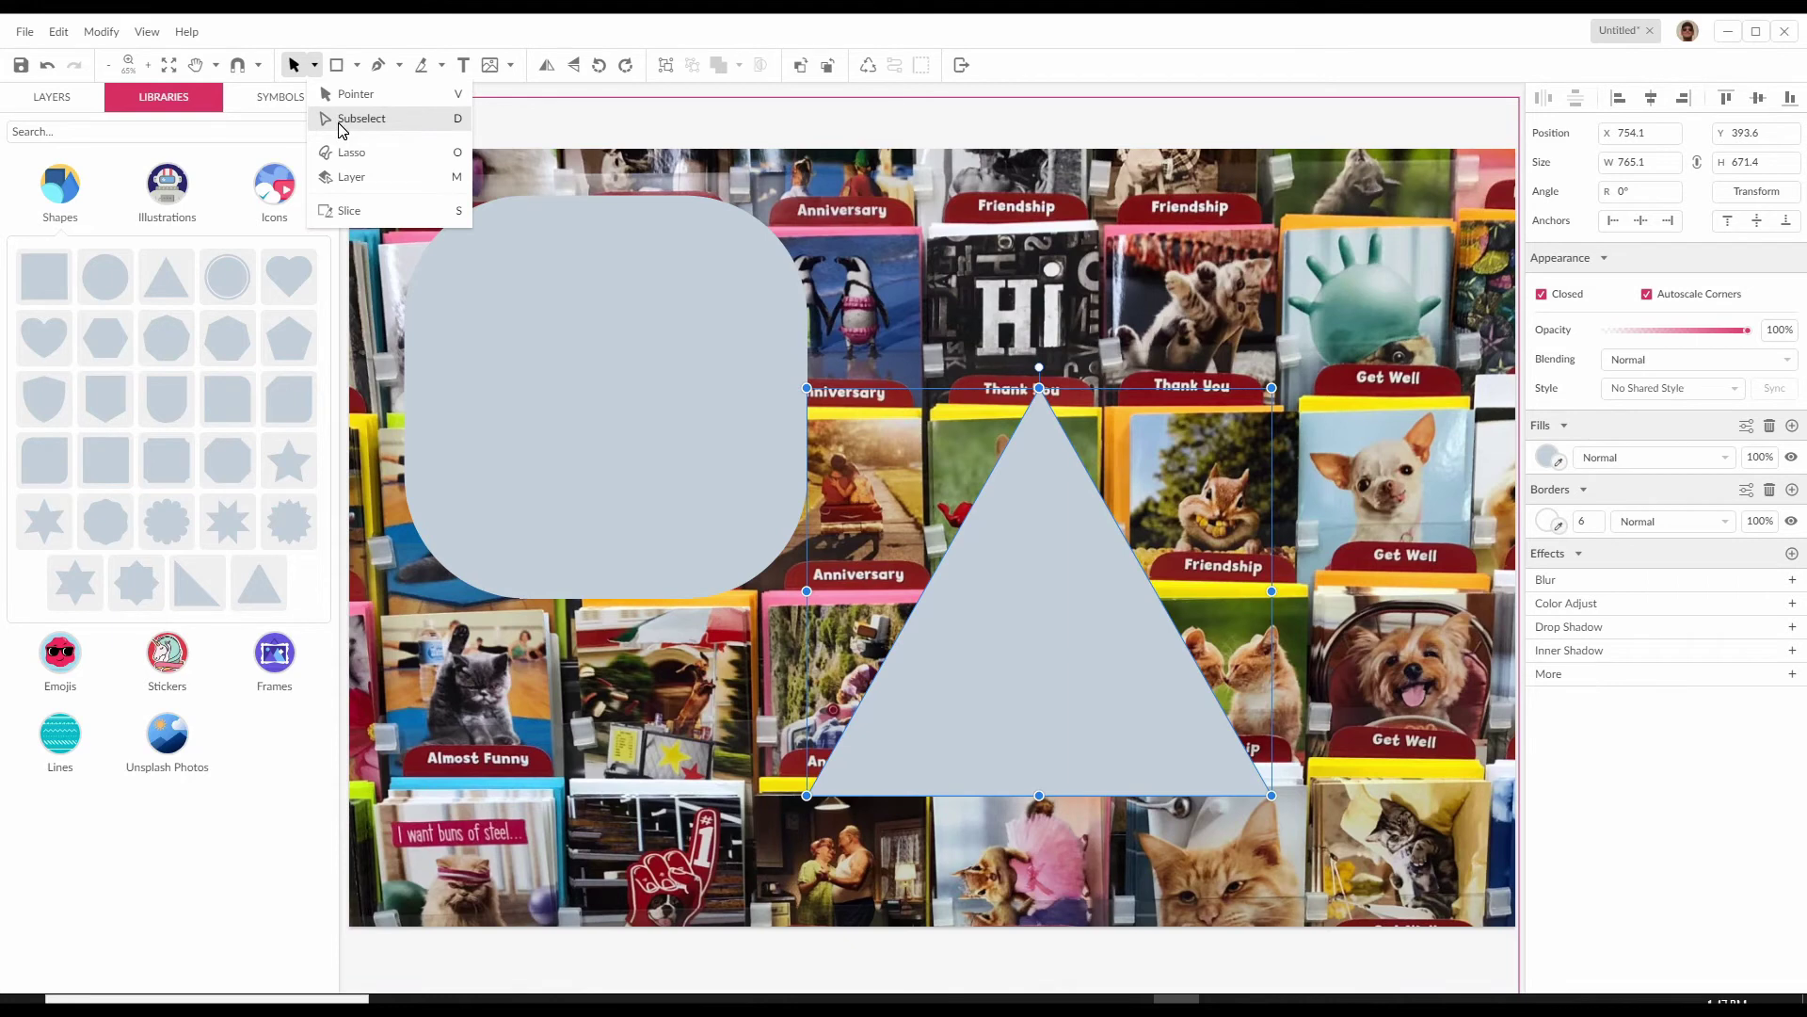
pyautogui.click(341, 124)
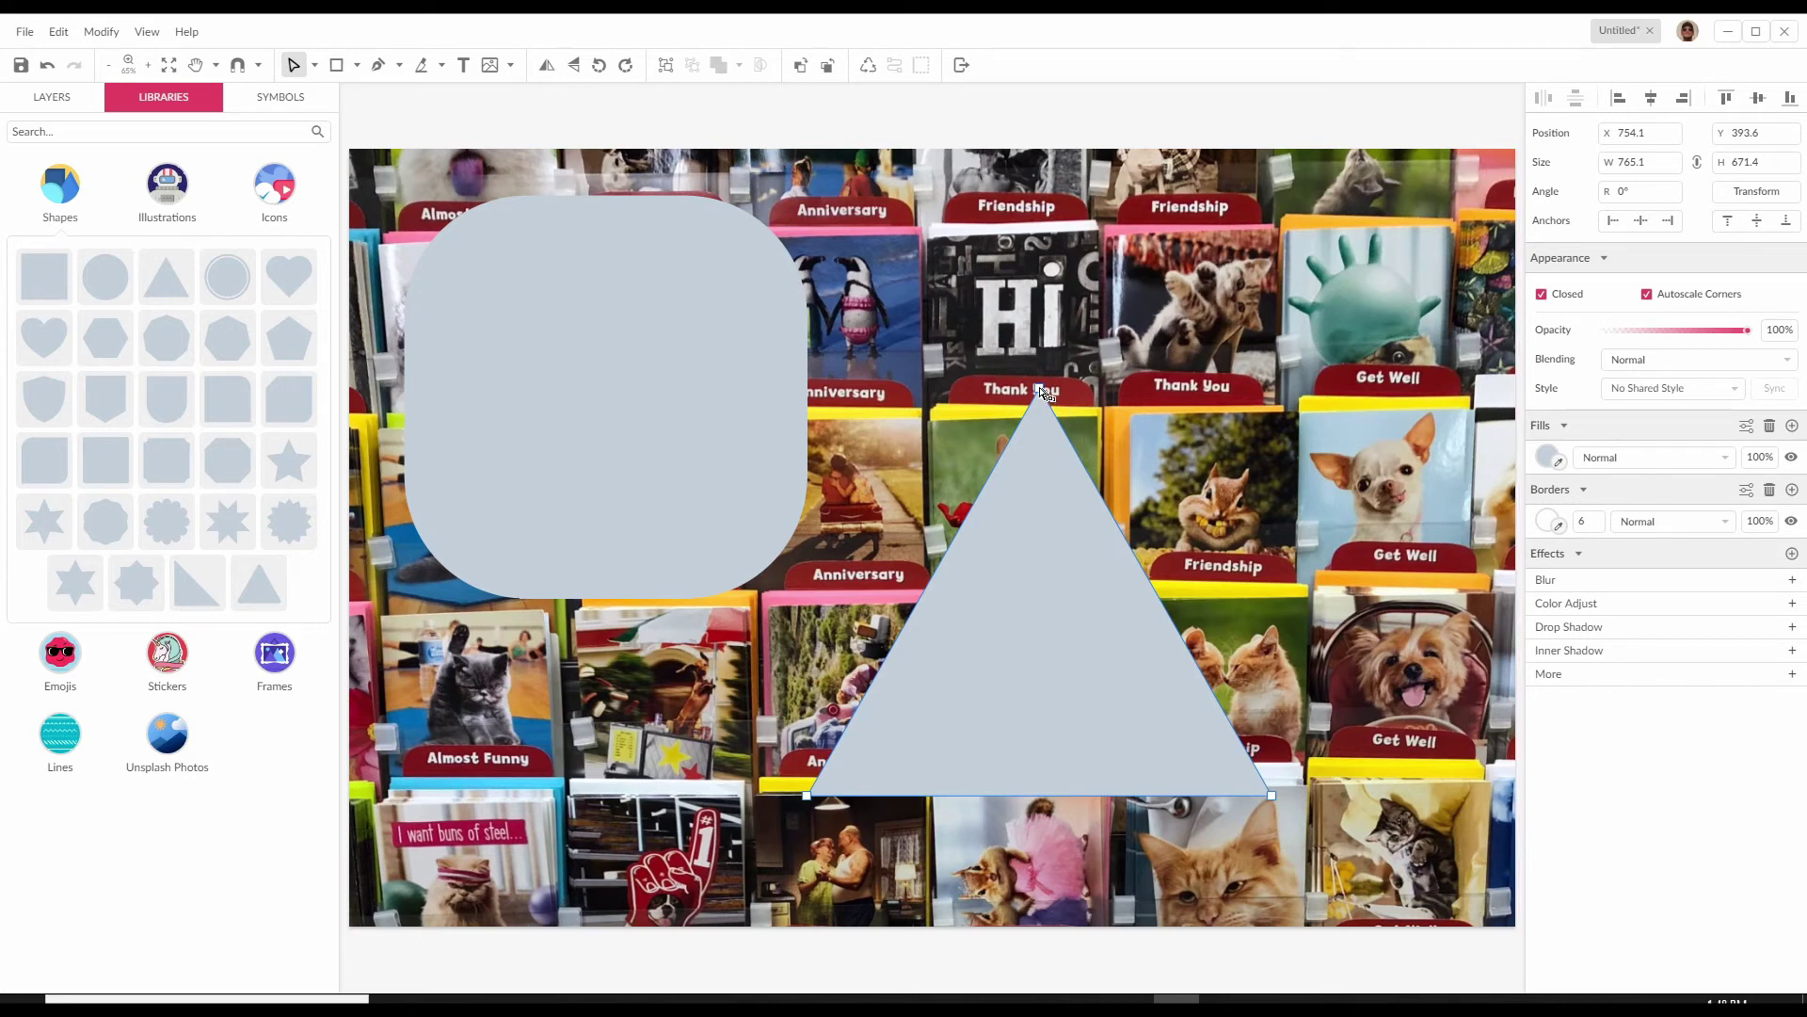
pyautogui.moveTo(1040, 392); pyautogui.dragTo(1258, 351)
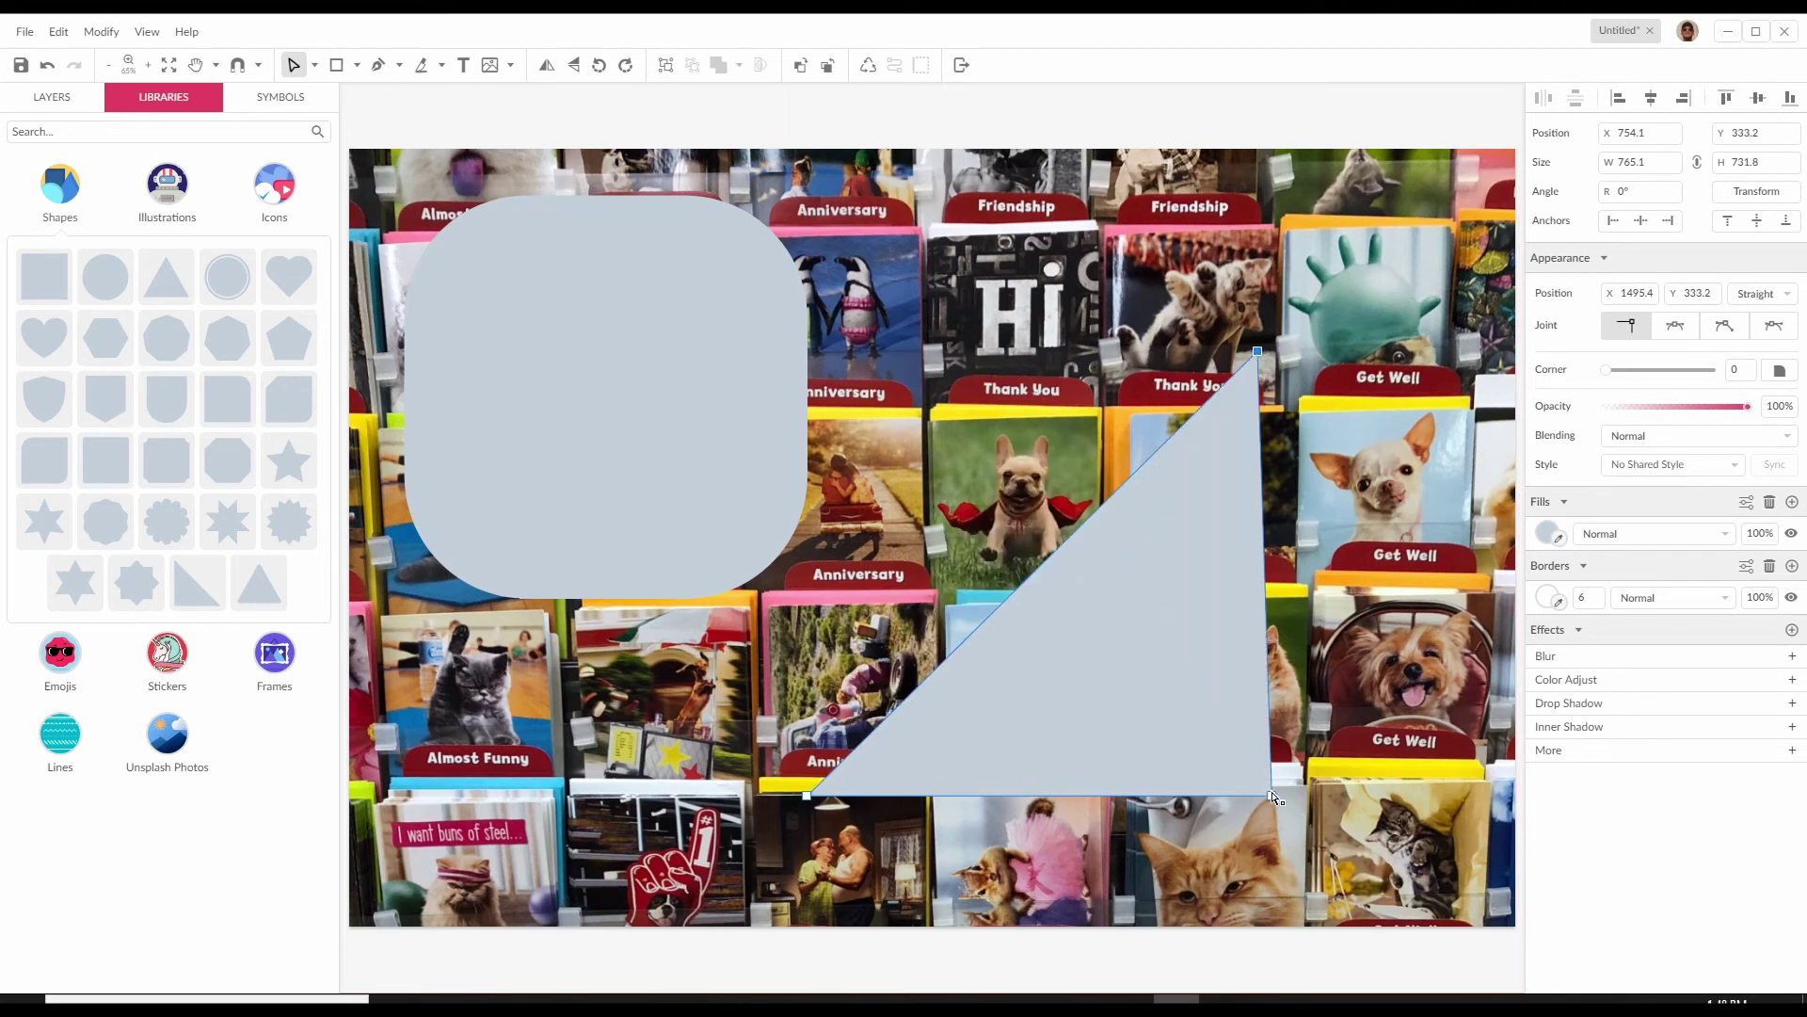
pyautogui.moveTo(1272, 797); pyautogui.dragTo(1412, 614)
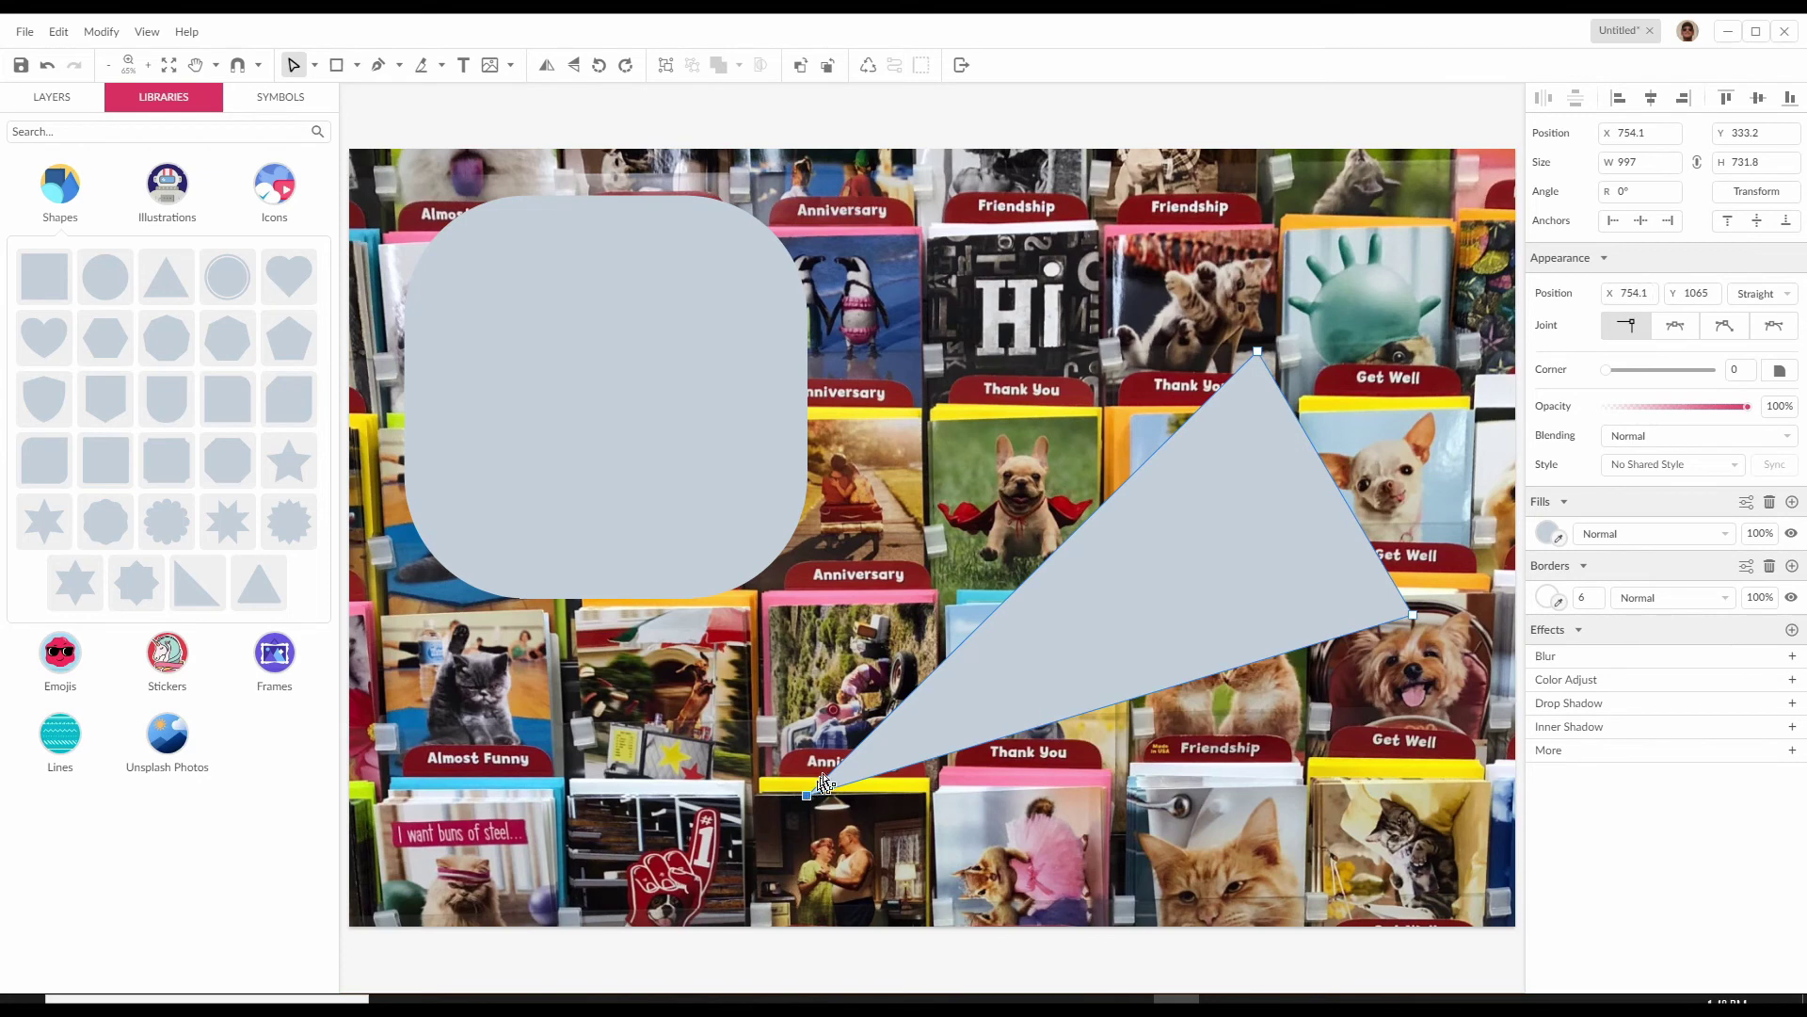
pyautogui.moveTo(807, 796); pyautogui.dragTo(887, 552)
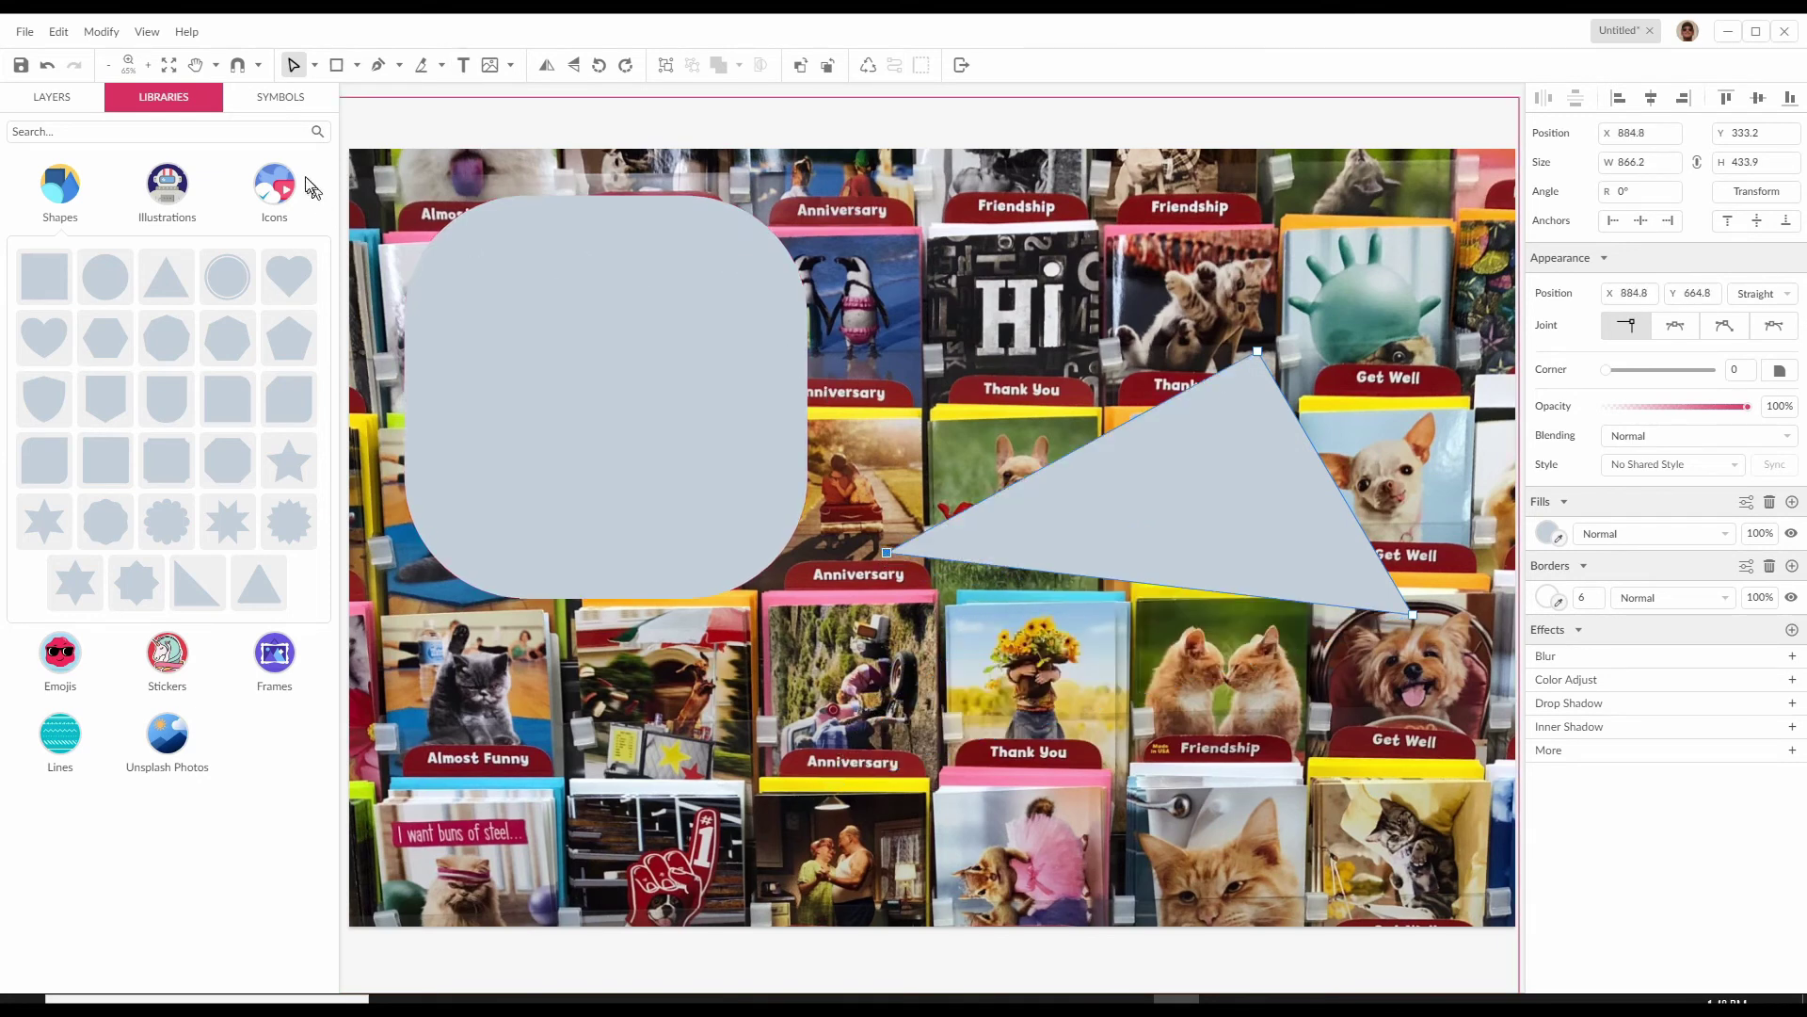
# Move the reshaped triangle down and enlarge it, then undo the enlargement
pyautogui.click(314, 66)
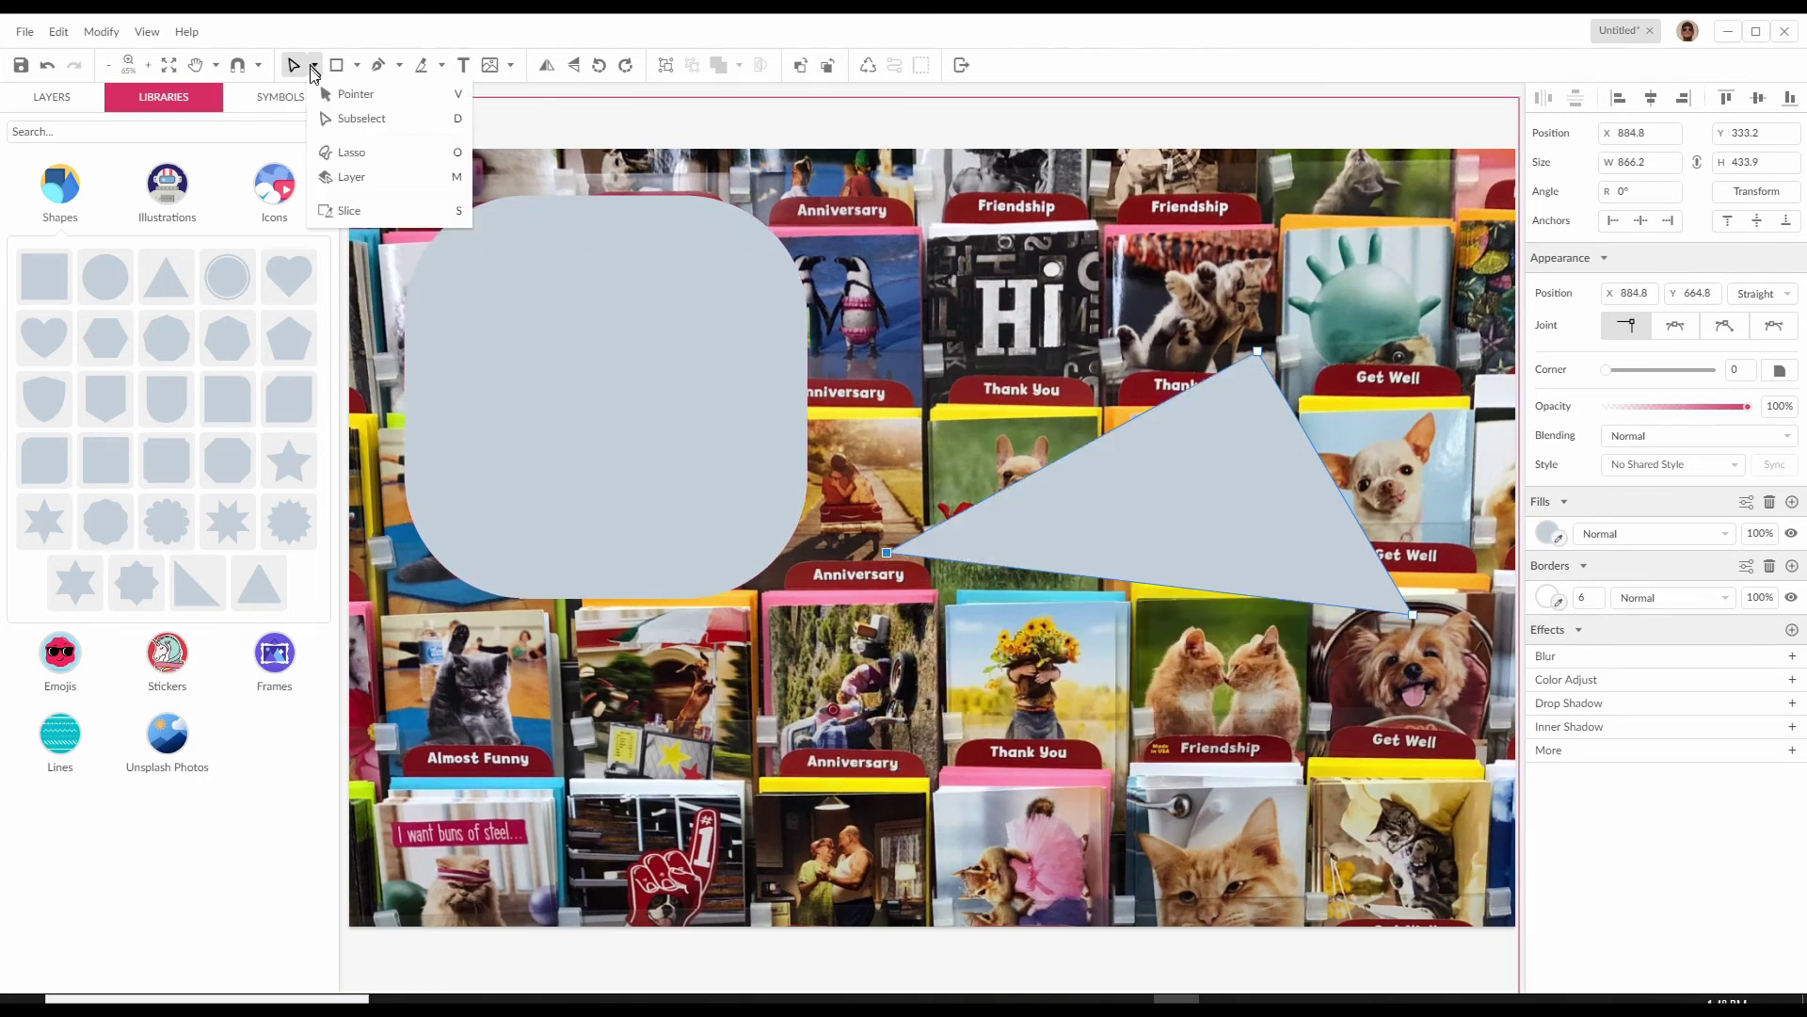
pyautogui.click(369, 92)
pyautogui.moveTo(1264, 418); pyautogui.dragTo(1218, 408)
pyautogui.moveTo(1168, 527); pyautogui.dragTo(1164, 658)
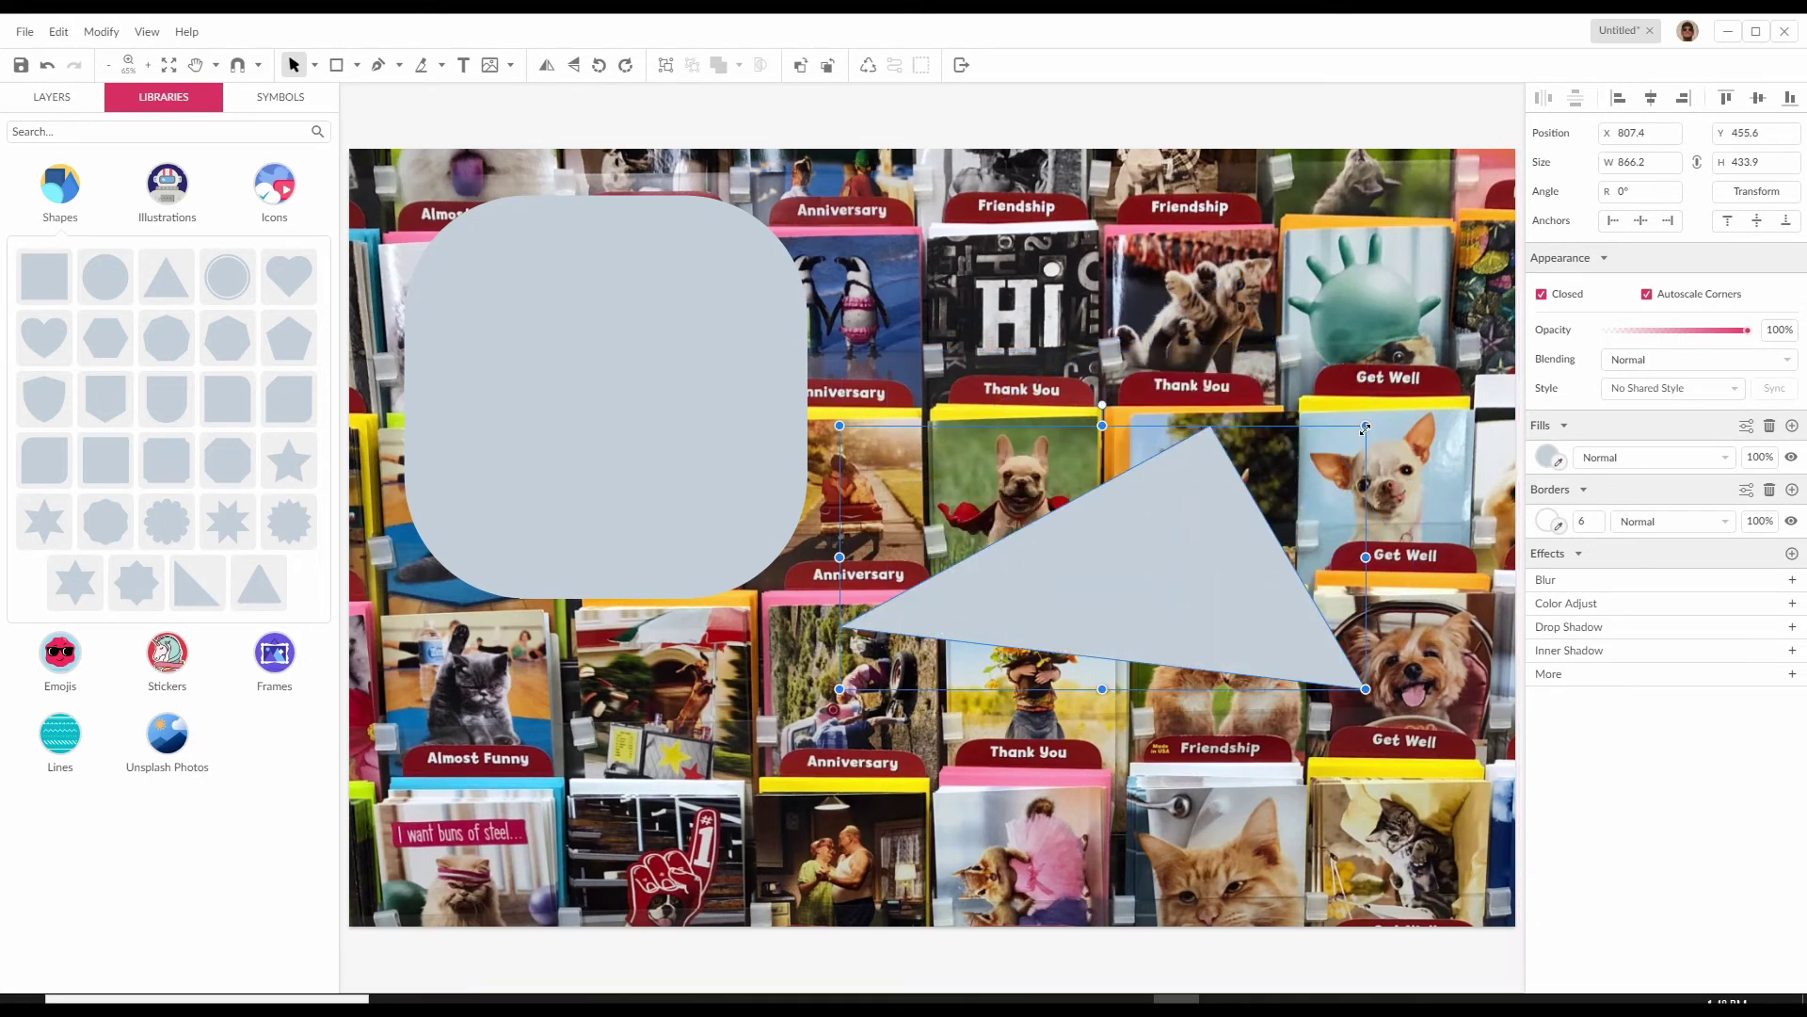
pyautogui.moveTo(1366, 425); pyautogui.dragTo(1041, 565)
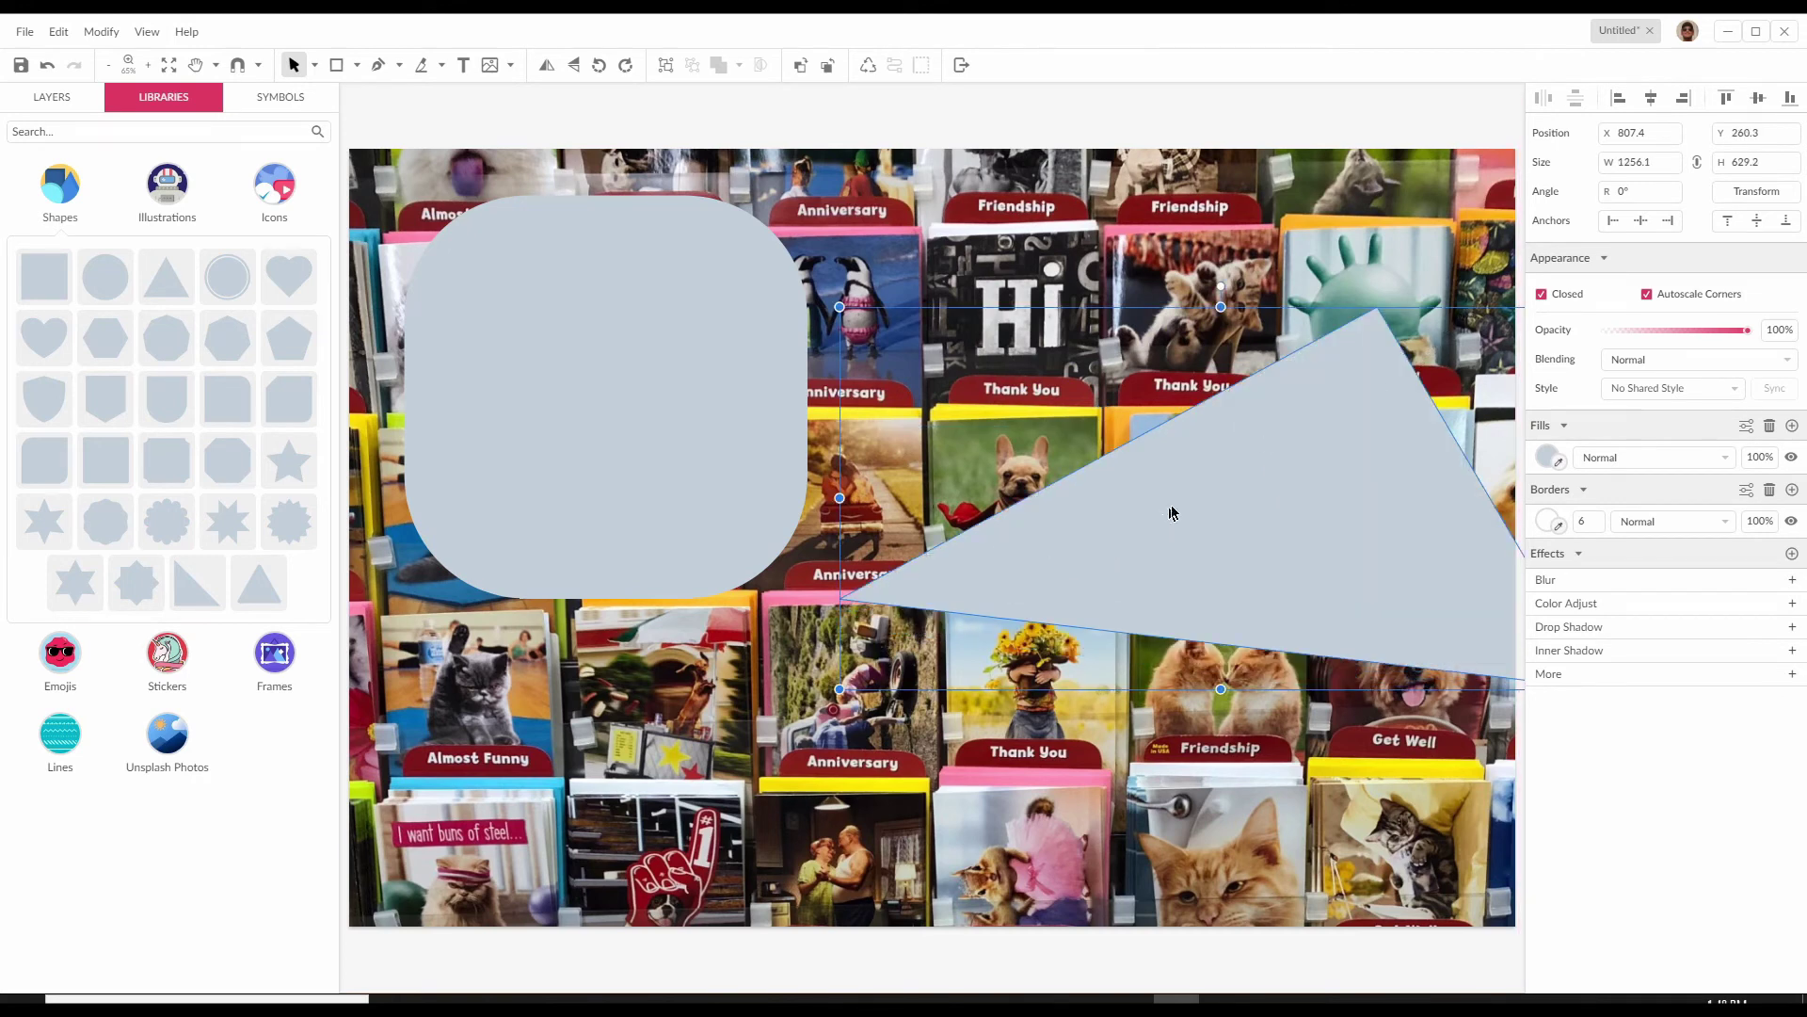
pyautogui.hotkey('ctrl', 'z')
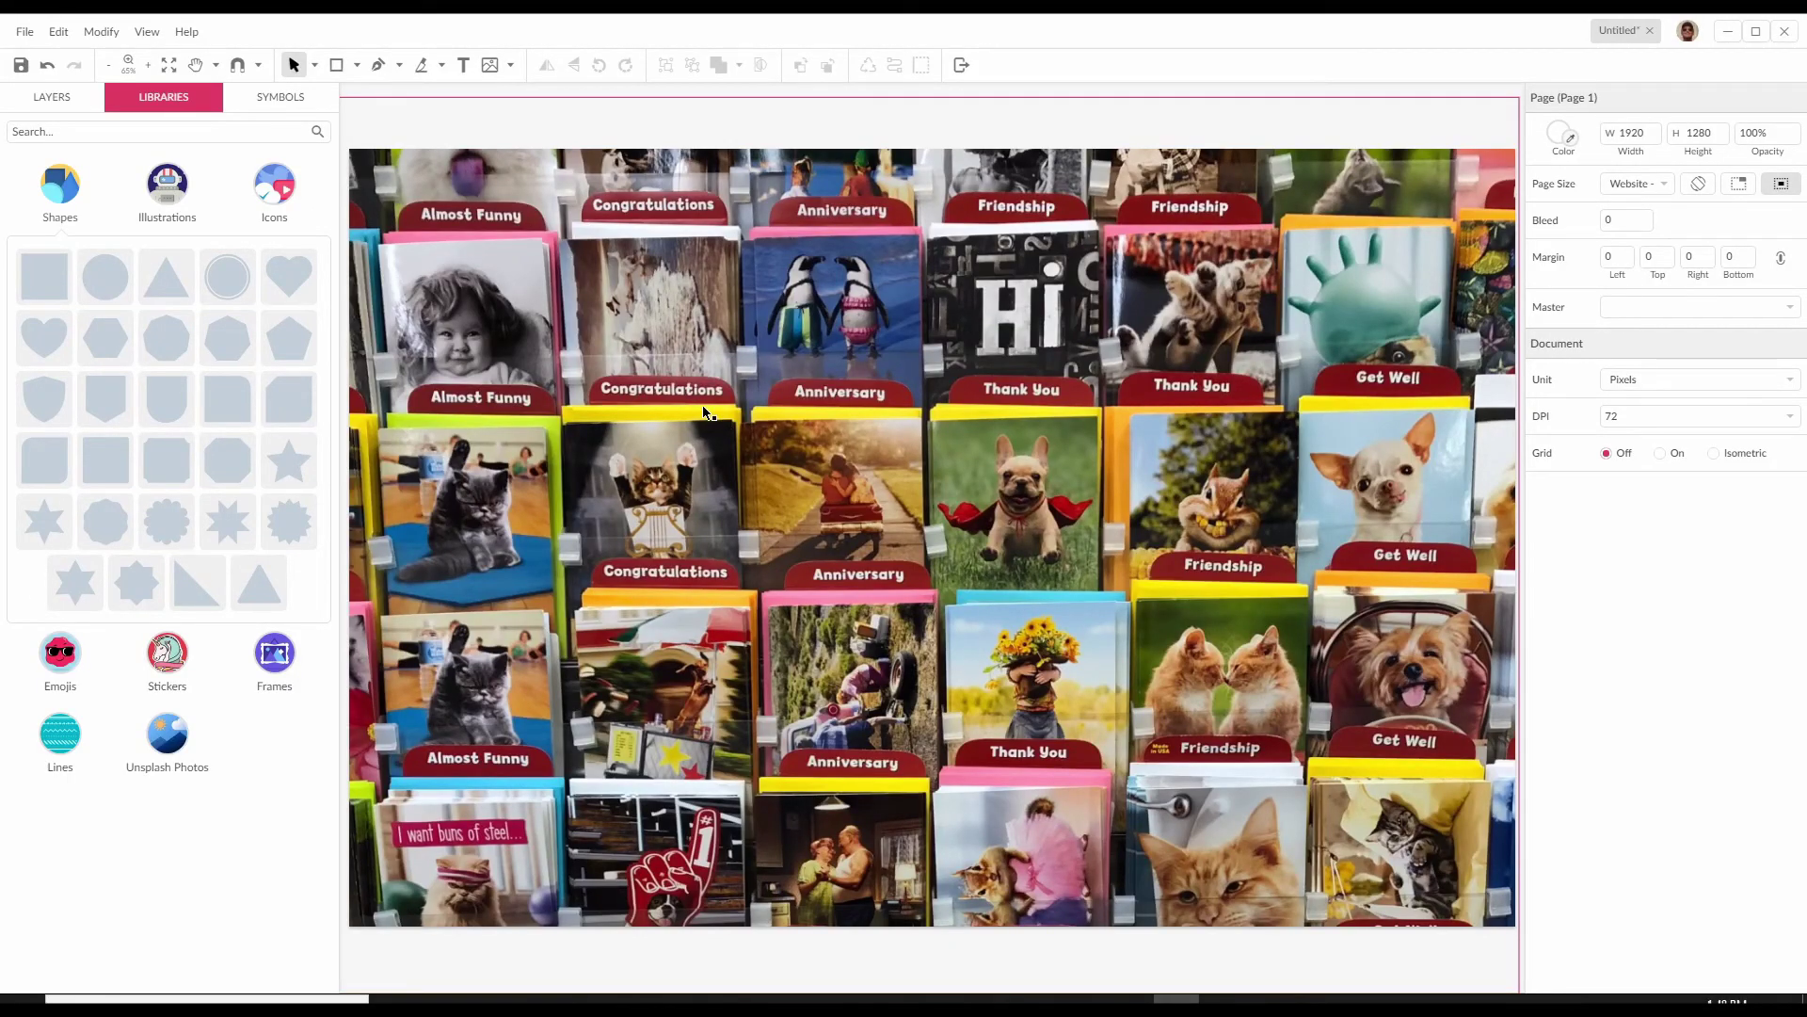
# Draw a closed curved five-point path over the dog and middle cards with the Path tool
pyautogui.click(379, 66)
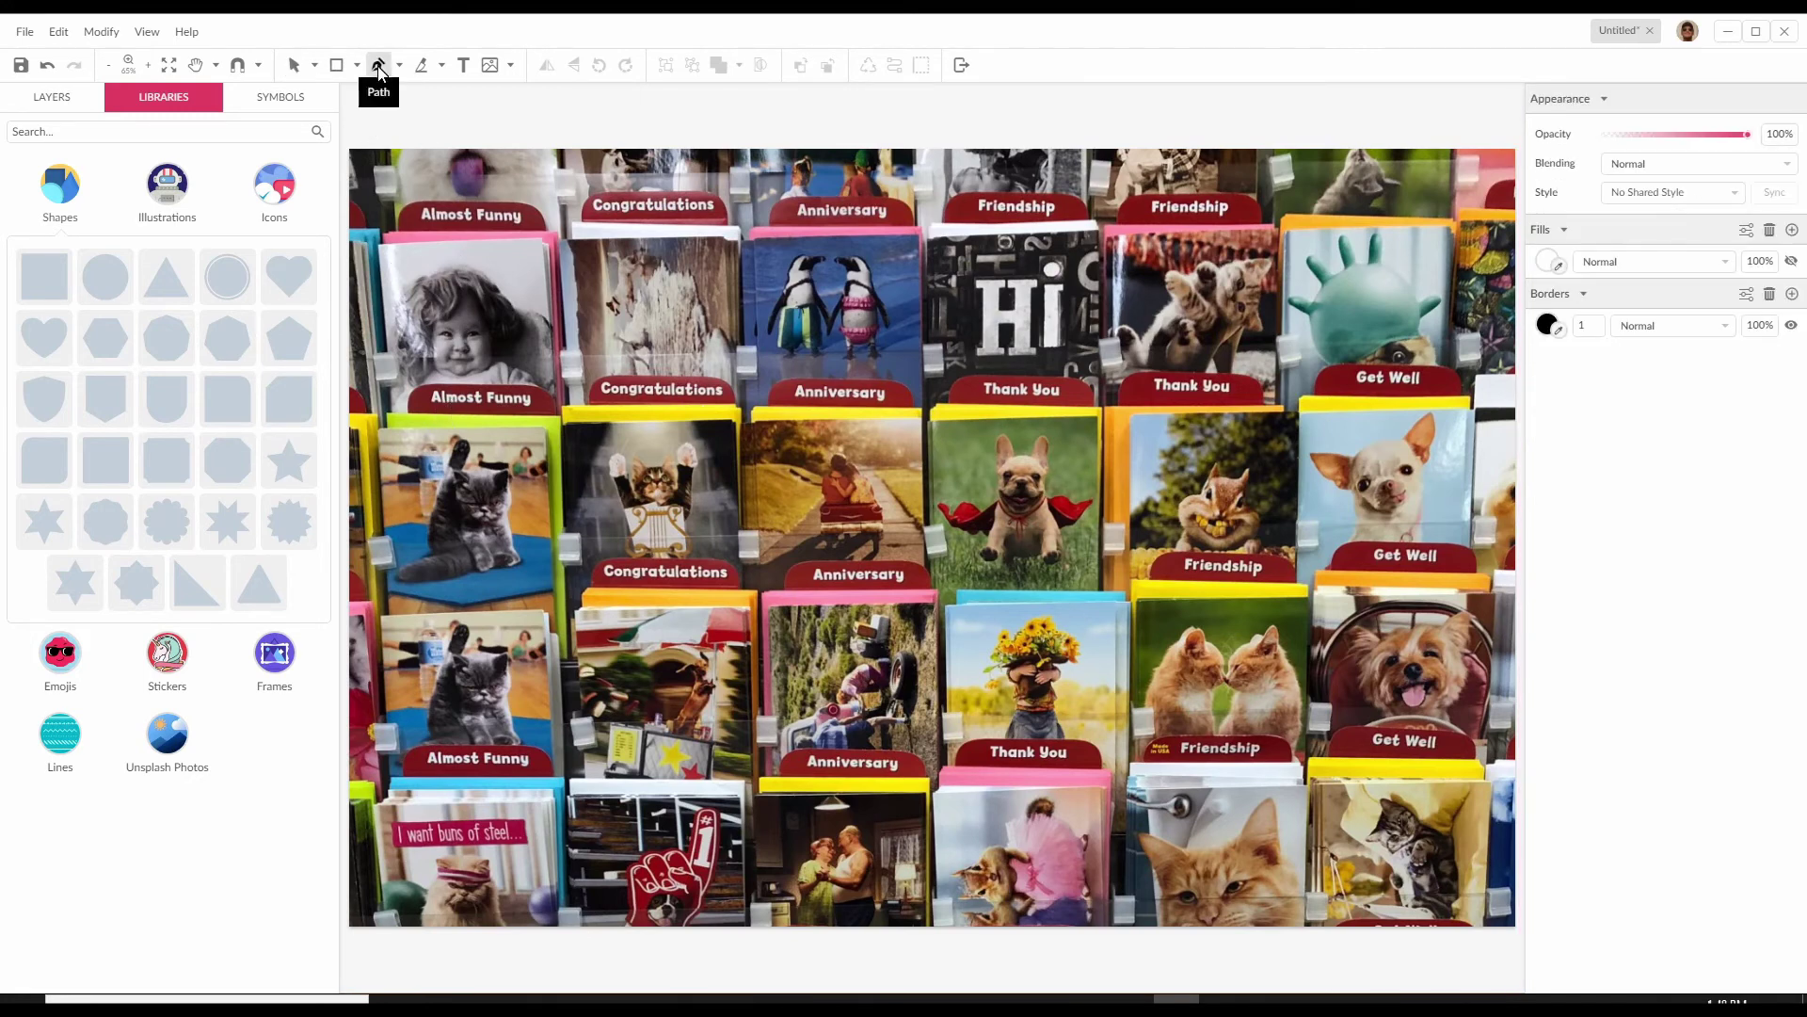
pyautogui.click(953, 766)
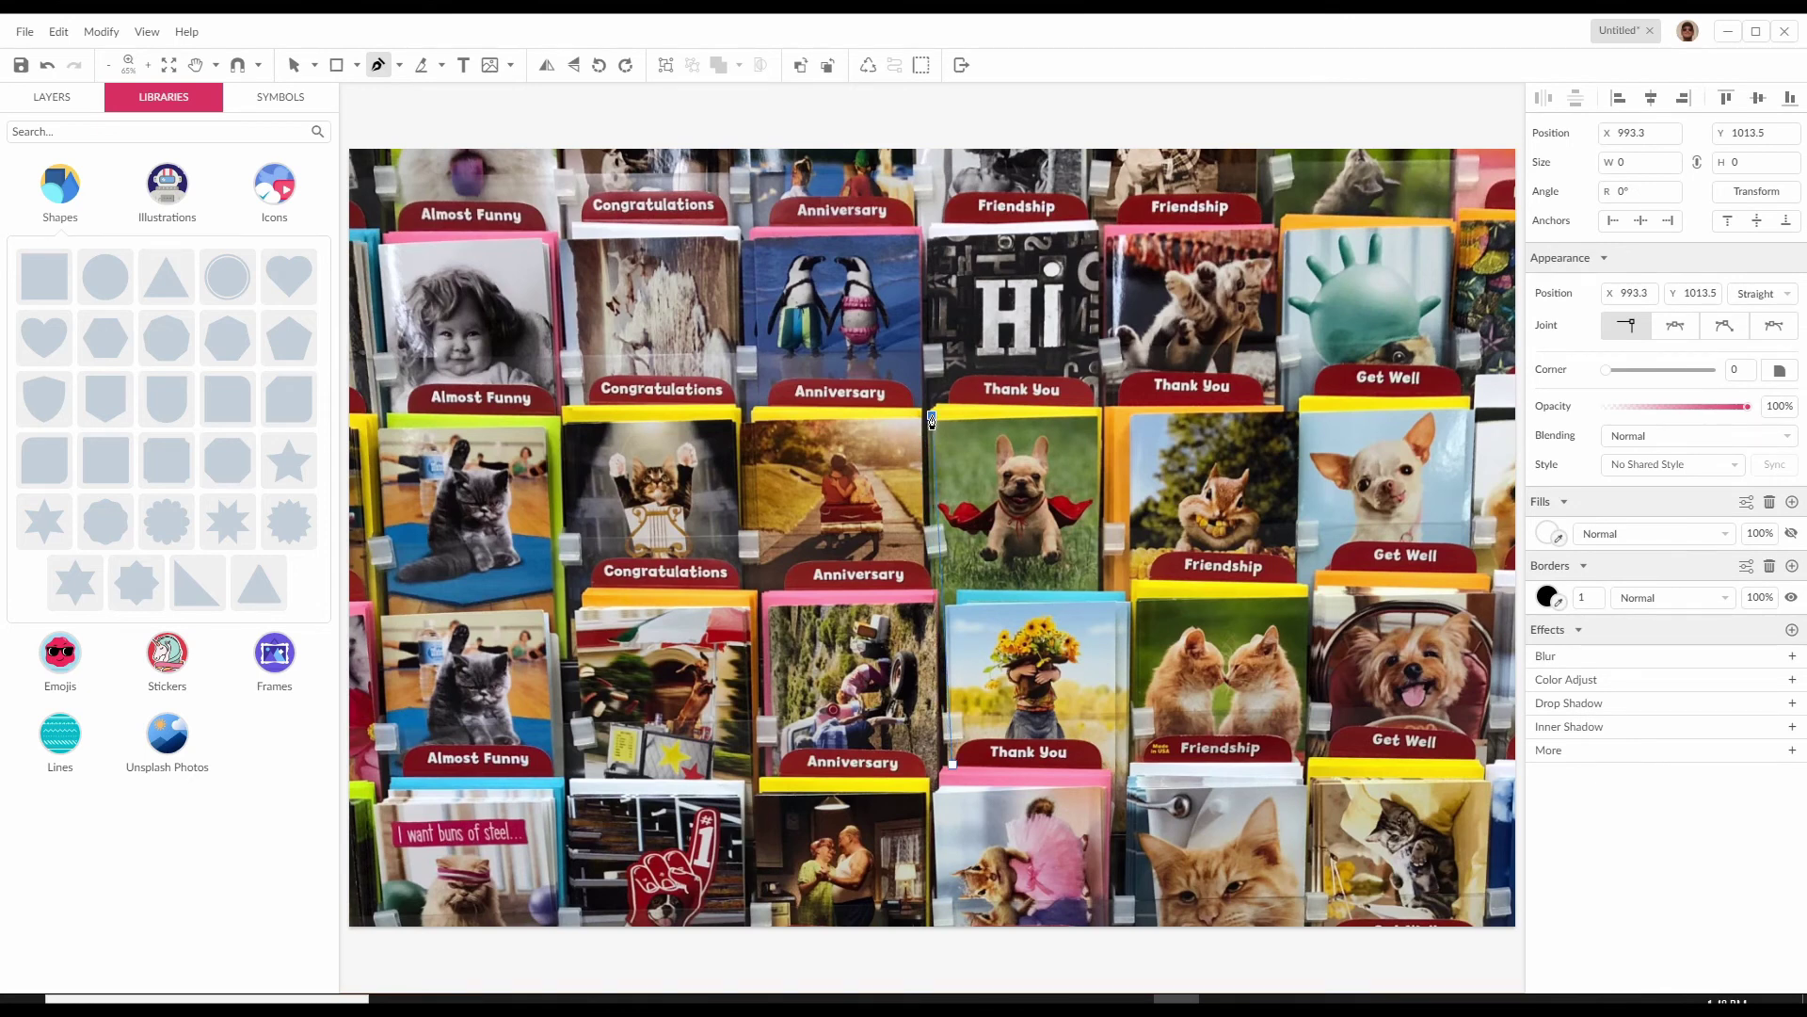
pyautogui.moveTo(931, 420); pyautogui.dragTo(1026, 375)
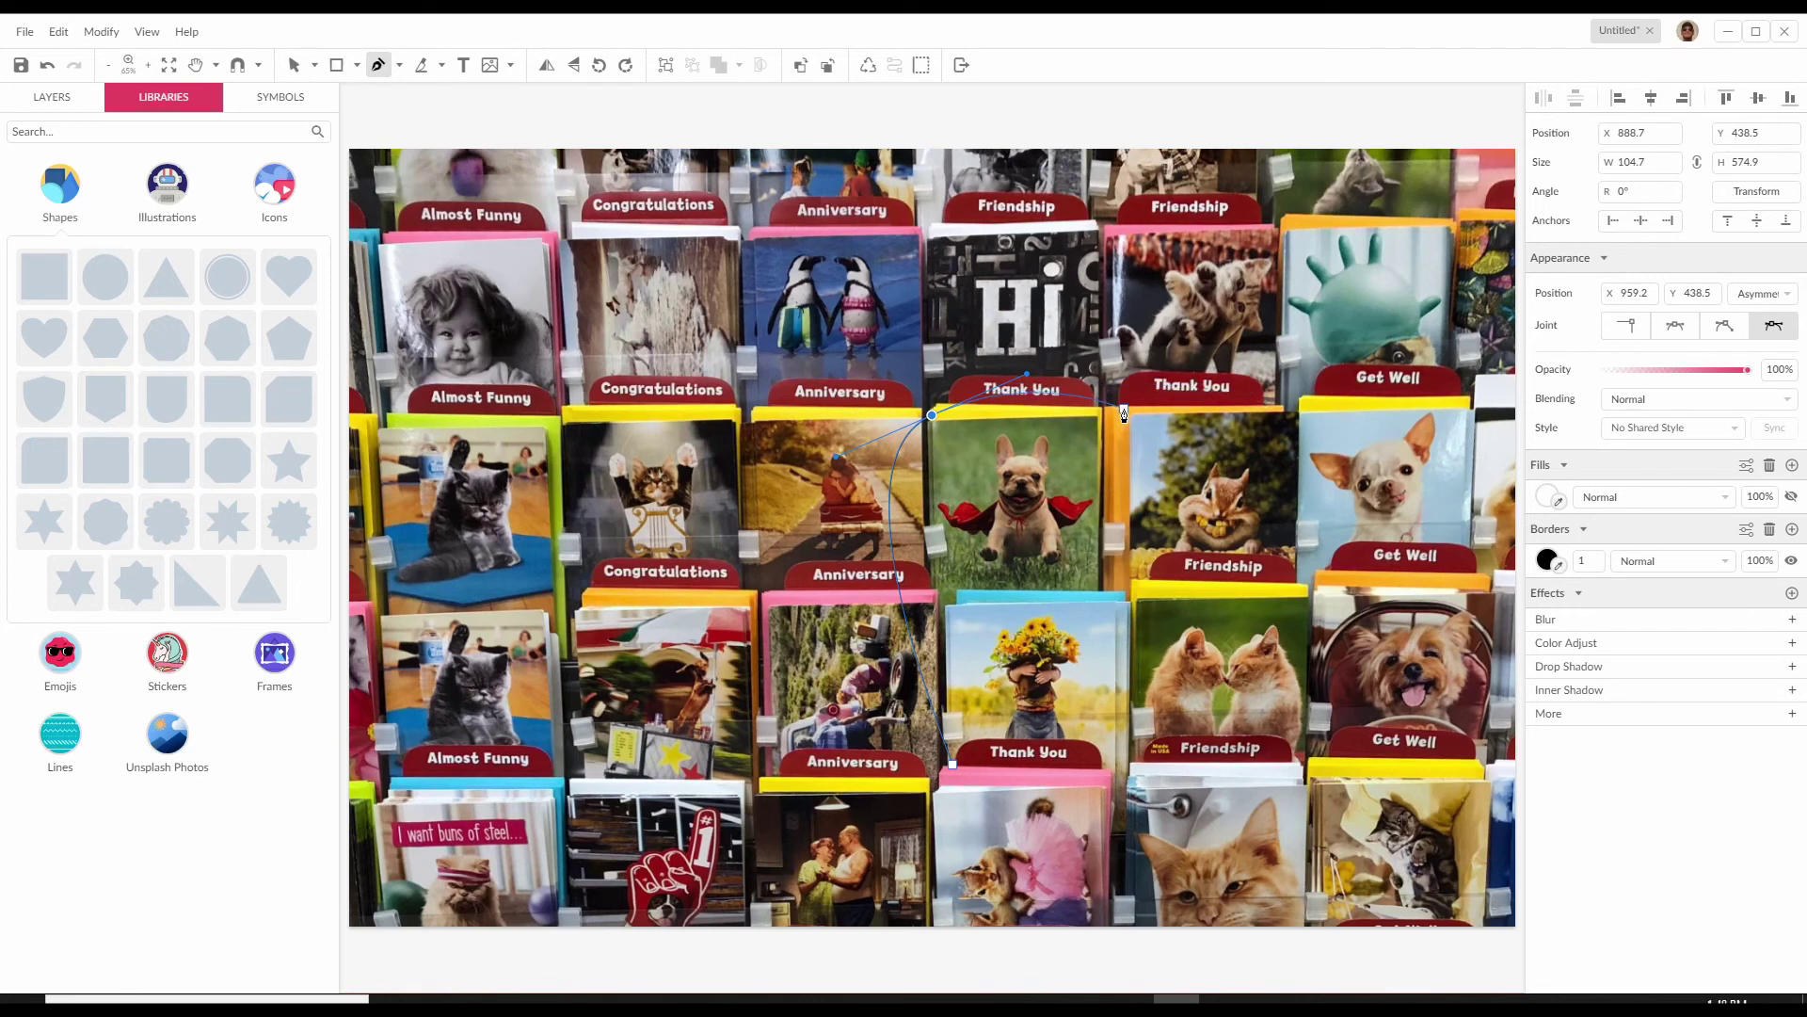
pyautogui.moveTo(1152, 415); pyautogui.dragTo(1241, 459)
pyautogui.moveTo(1286, 524); pyautogui.dragTo(1252, 671)
pyautogui.moveTo(1039, 798); pyautogui.dragTo(979, 786)
pyautogui.press('Escape')
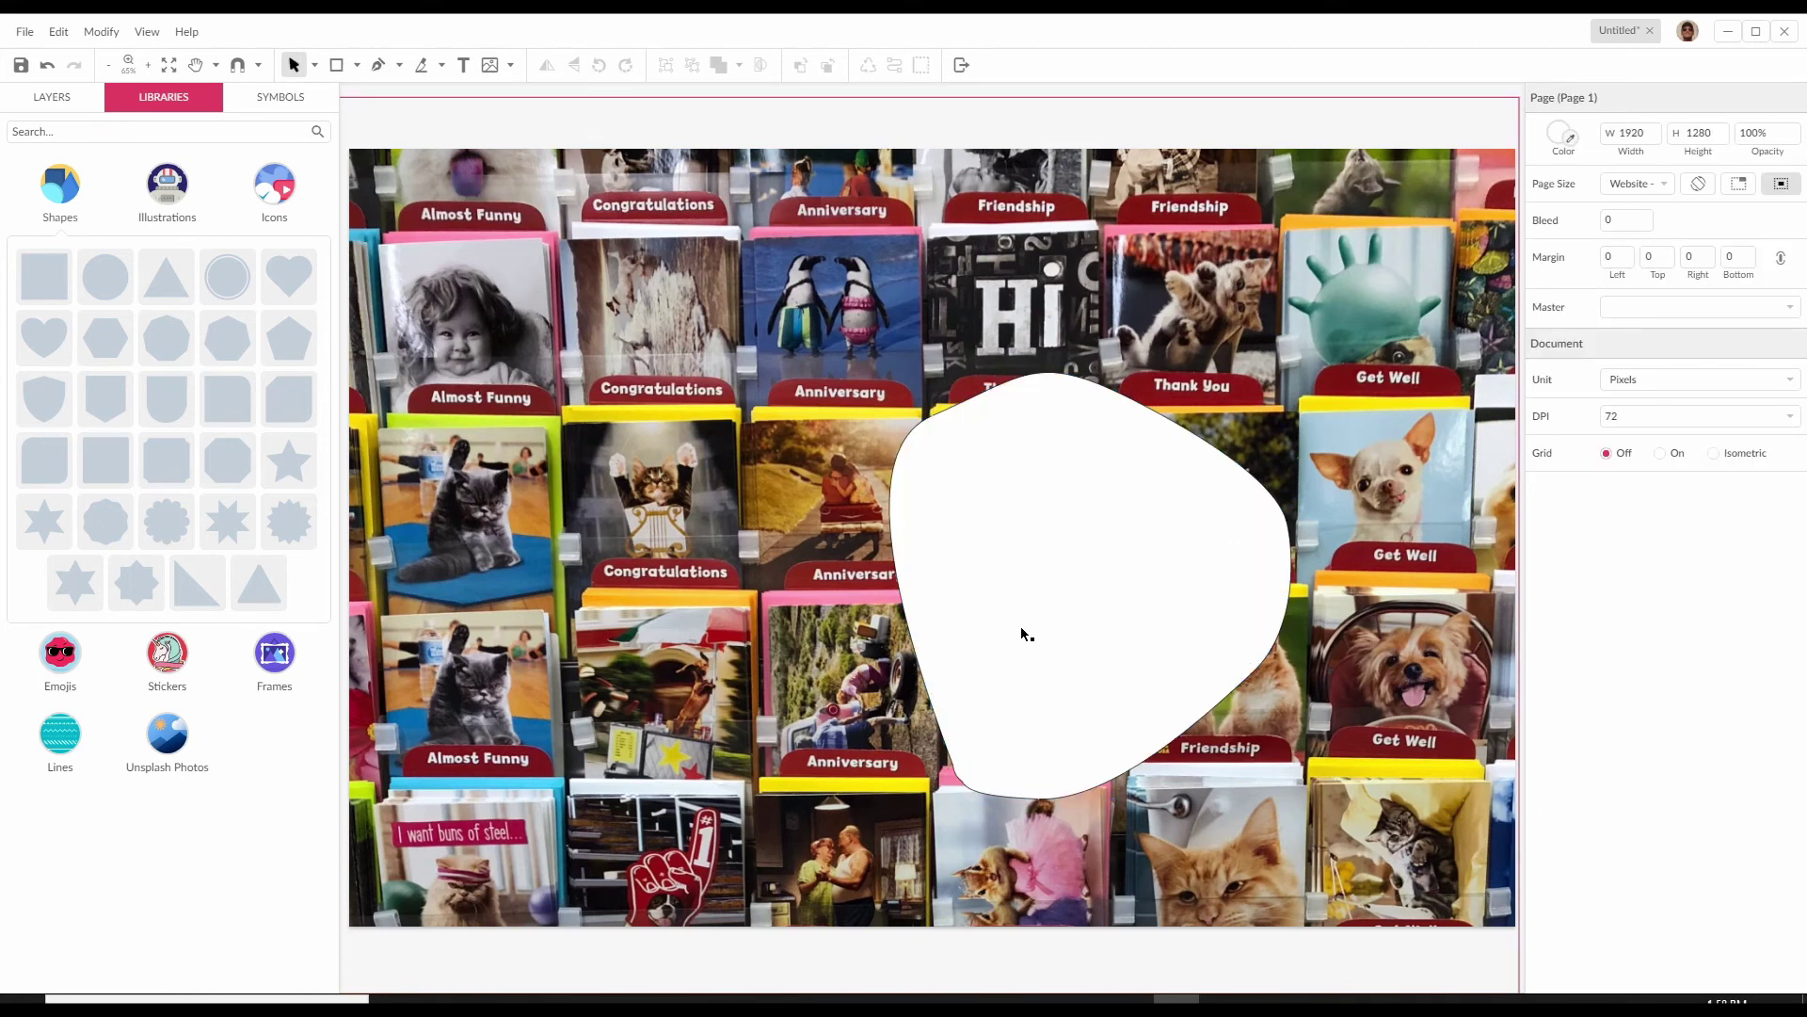
# Mask the photo with the blob and nudge the 661.5 × 702 px cutout up
pyautogui.click(1076, 560)
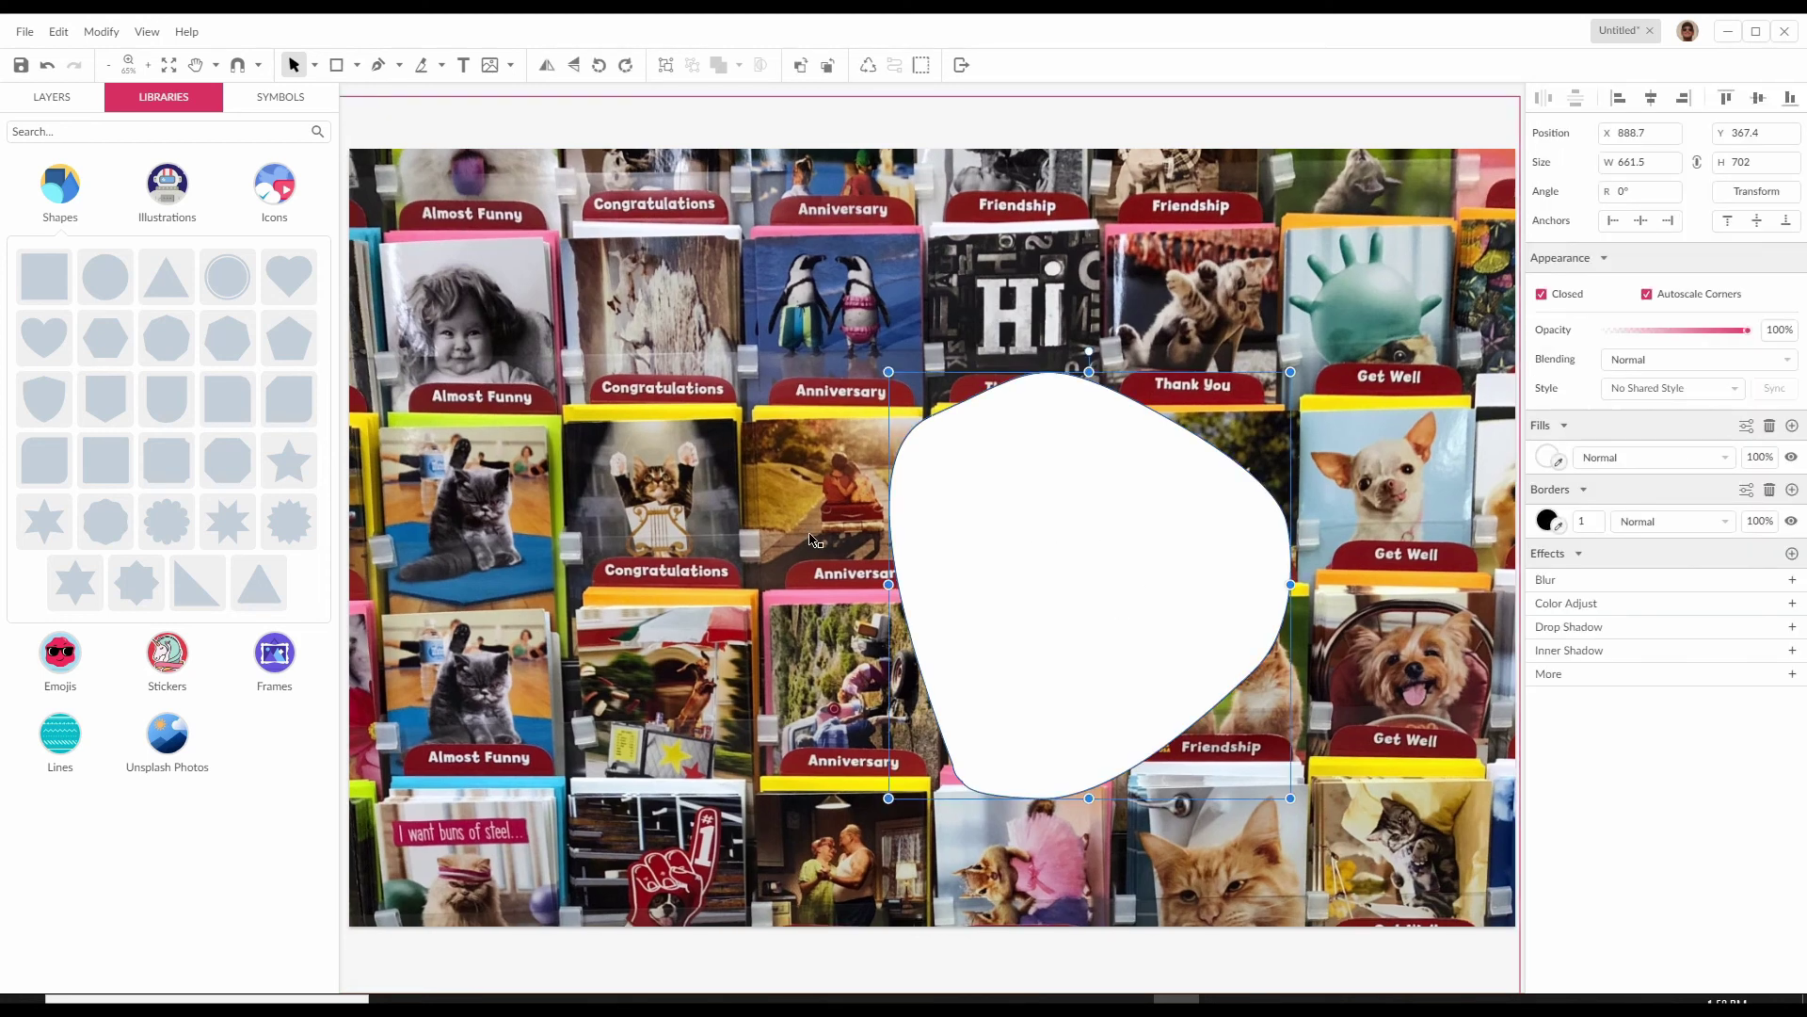
pyautogui.hotkey('ctrl', 'a')
pyautogui.rightClick(1053, 532)
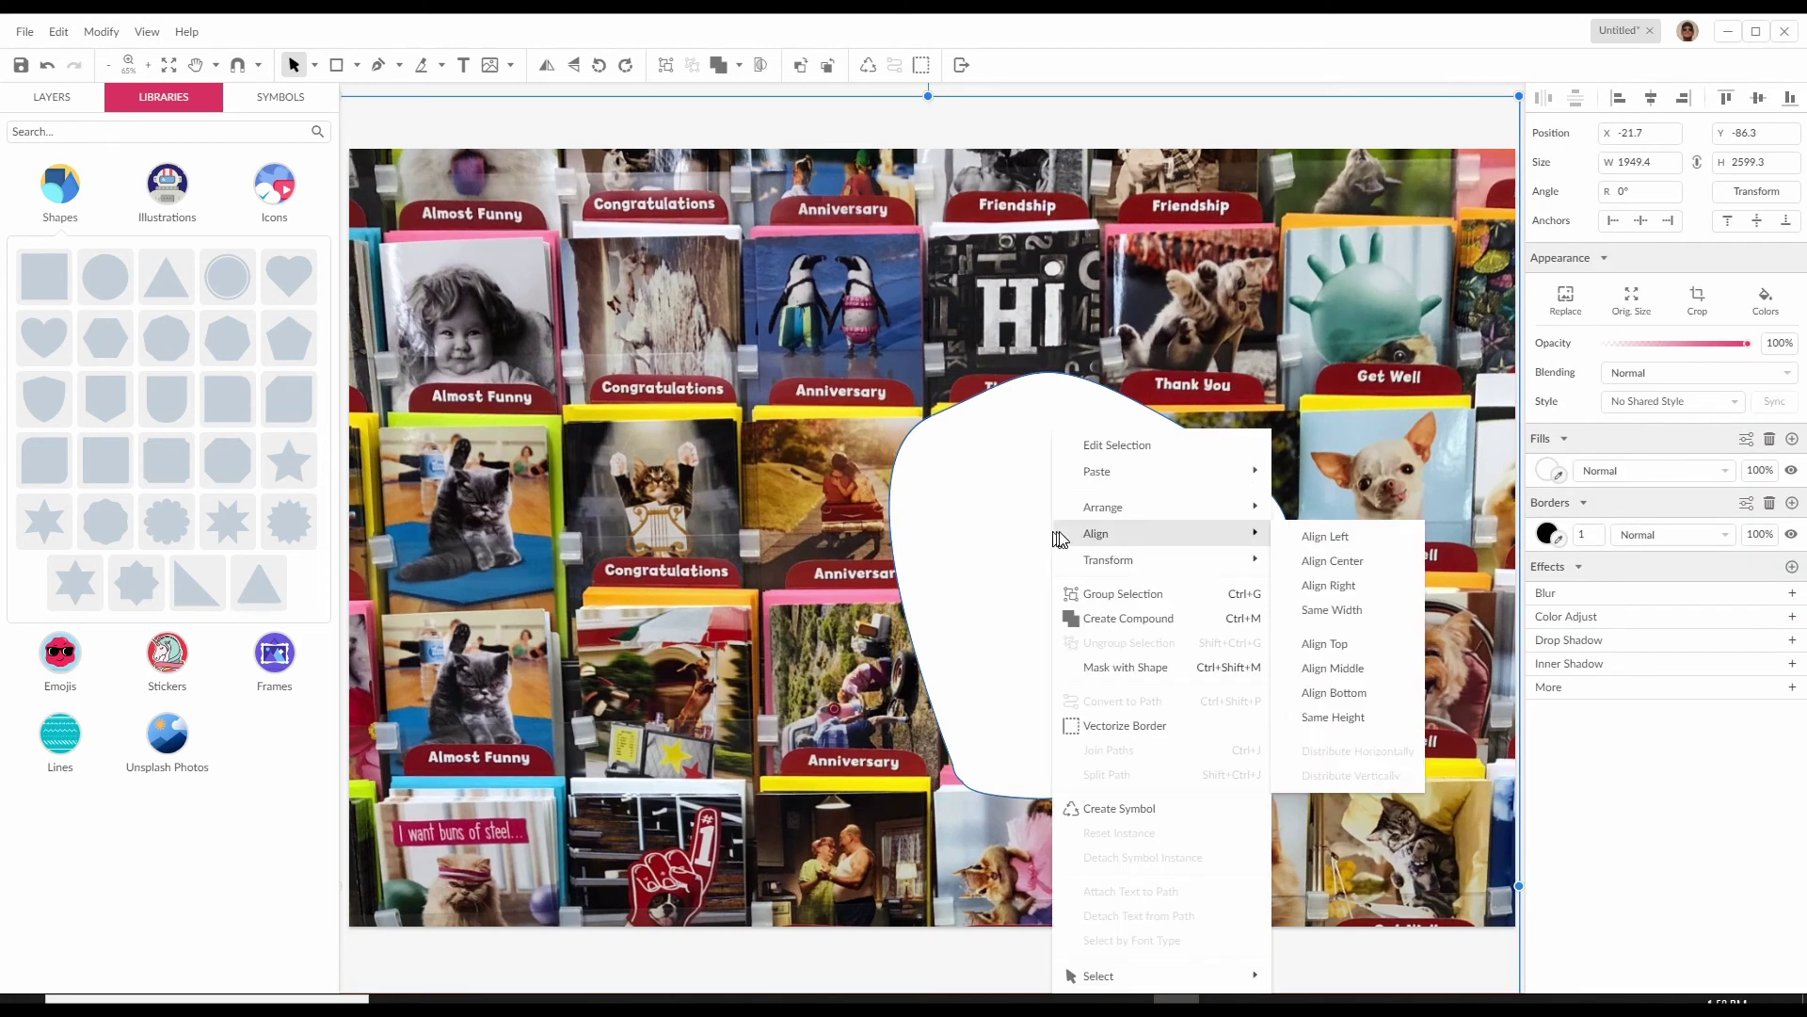
pyautogui.click(1127, 666)
pyautogui.moveTo(1095, 569)
pyautogui.mouseDown()
pyautogui.moveTo(979, 574)
pyautogui.moveTo(932, 546)
pyautogui.moveTo(1092, 565)
pyautogui.moveTo(984, 518)
pyautogui.moveTo(1179, 475)
pyautogui.moveTo(1101, 552)
pyautogui.mouseUp()
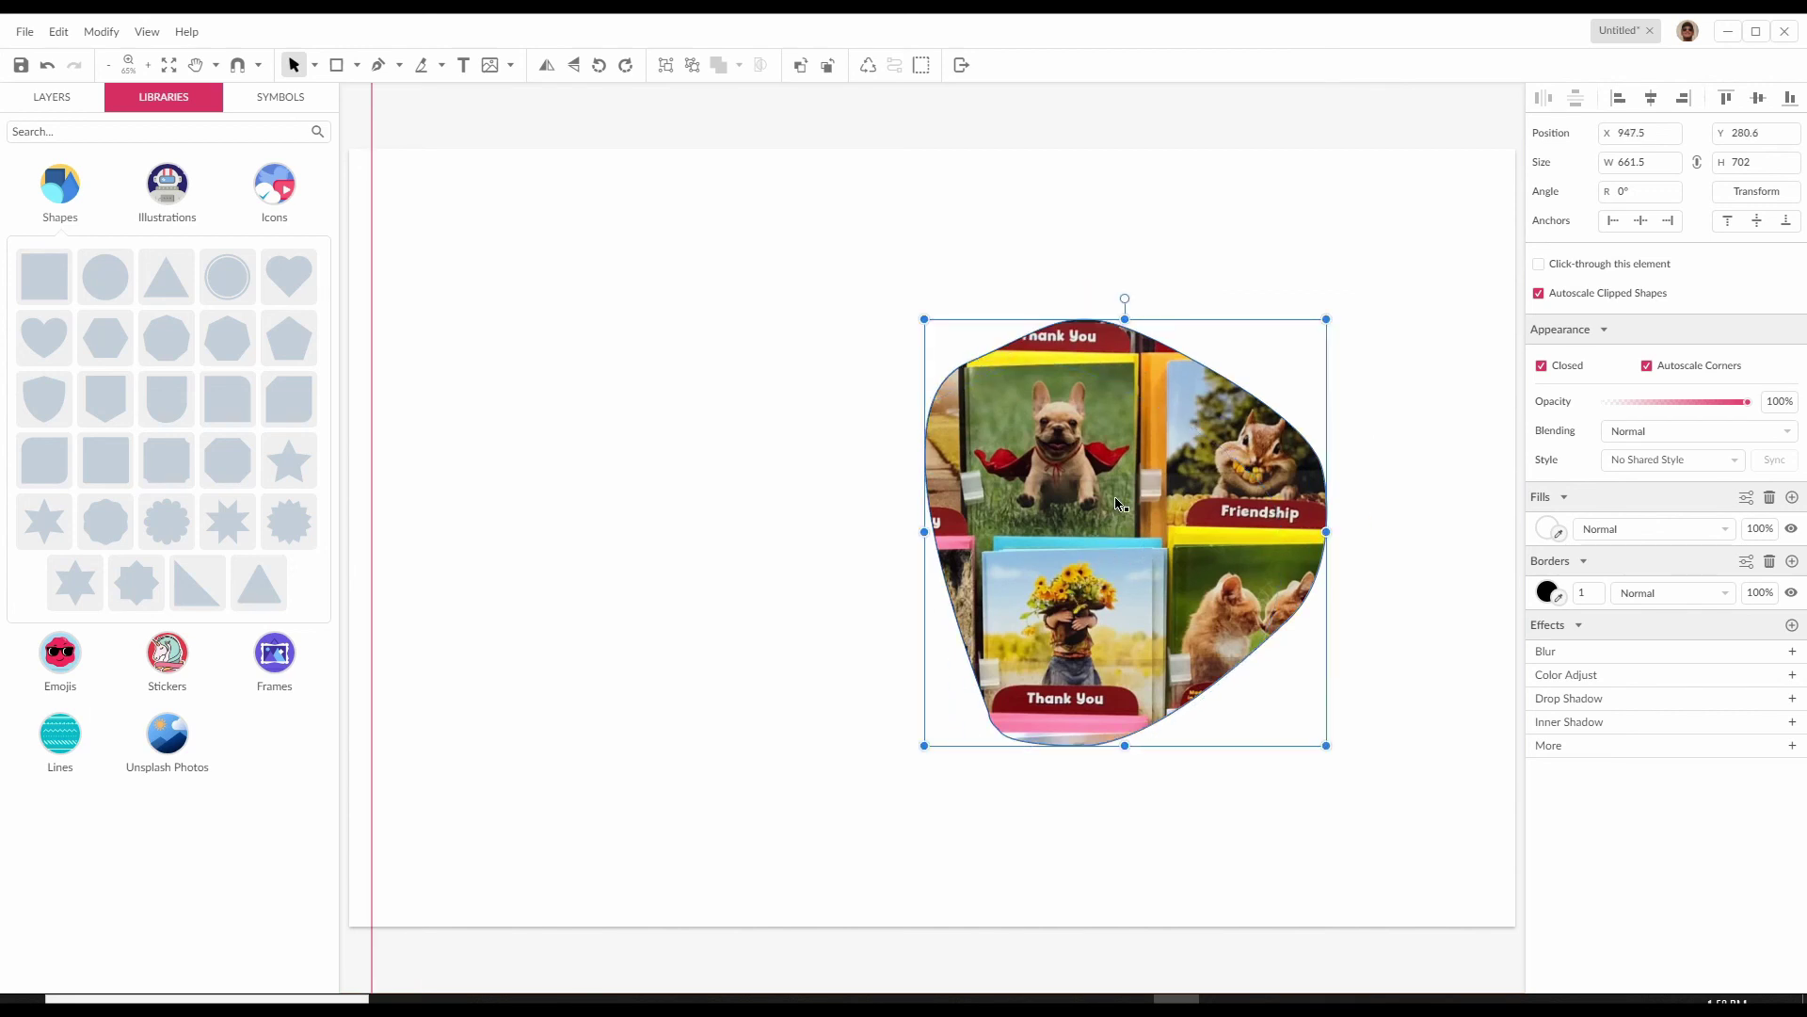